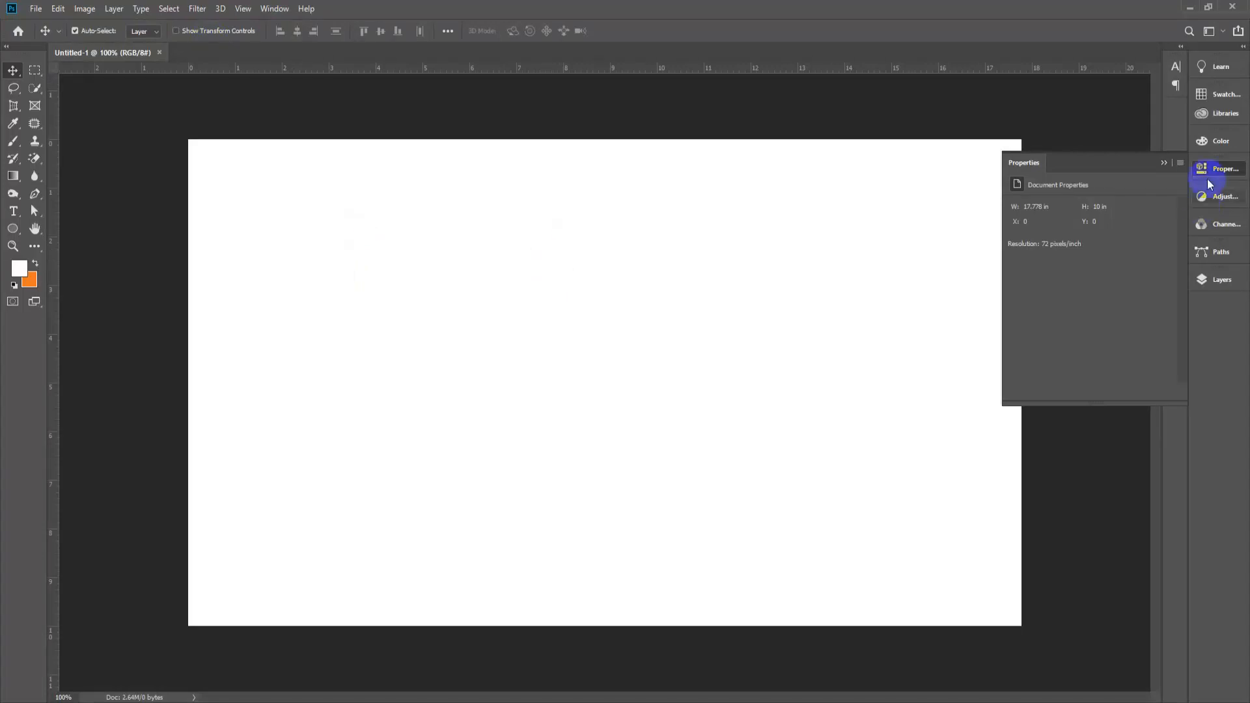
# Unlock the Background layer to turn it into a regular layer
pyautogui.click(1162, 163)
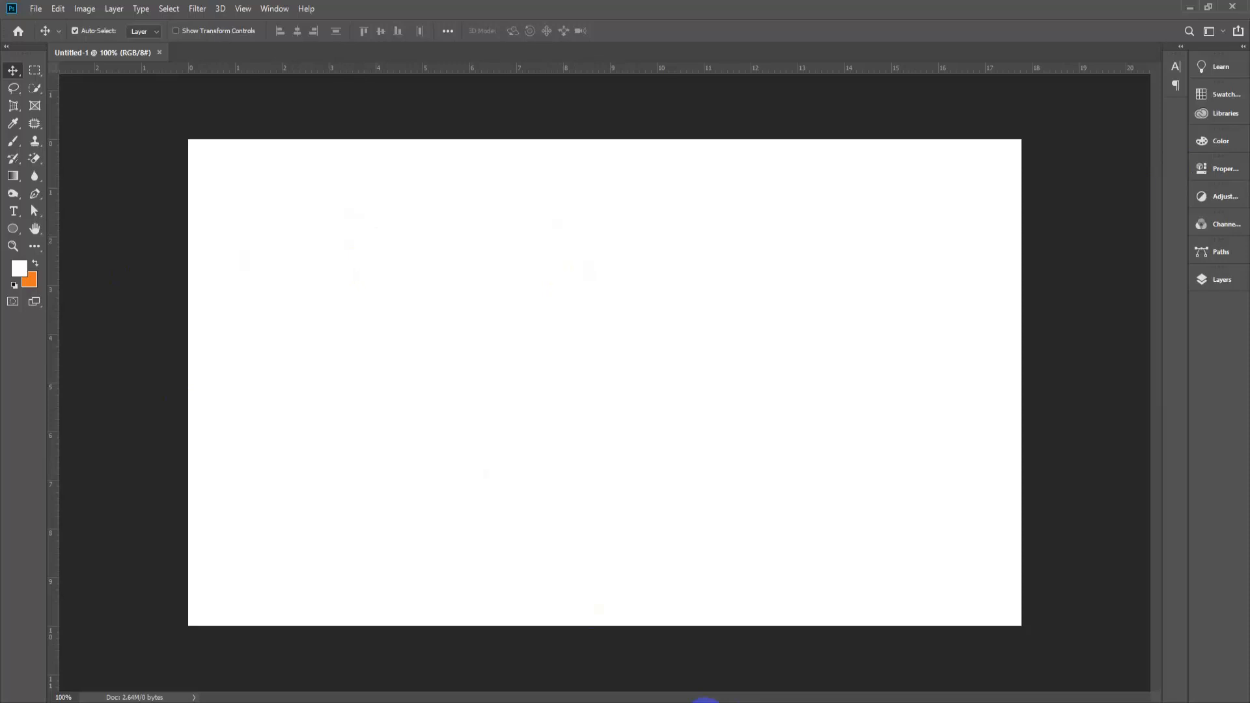
pyautogui.click(1223, 285)
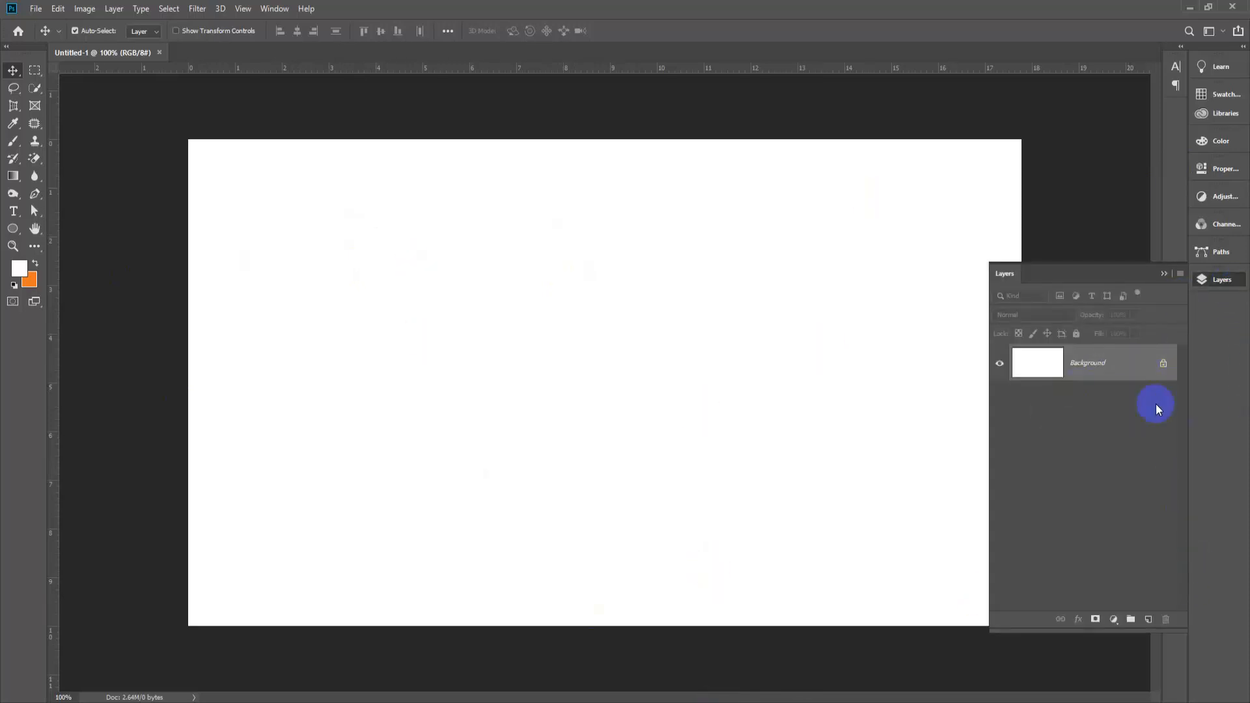
pyautogui.click(1164, 366)
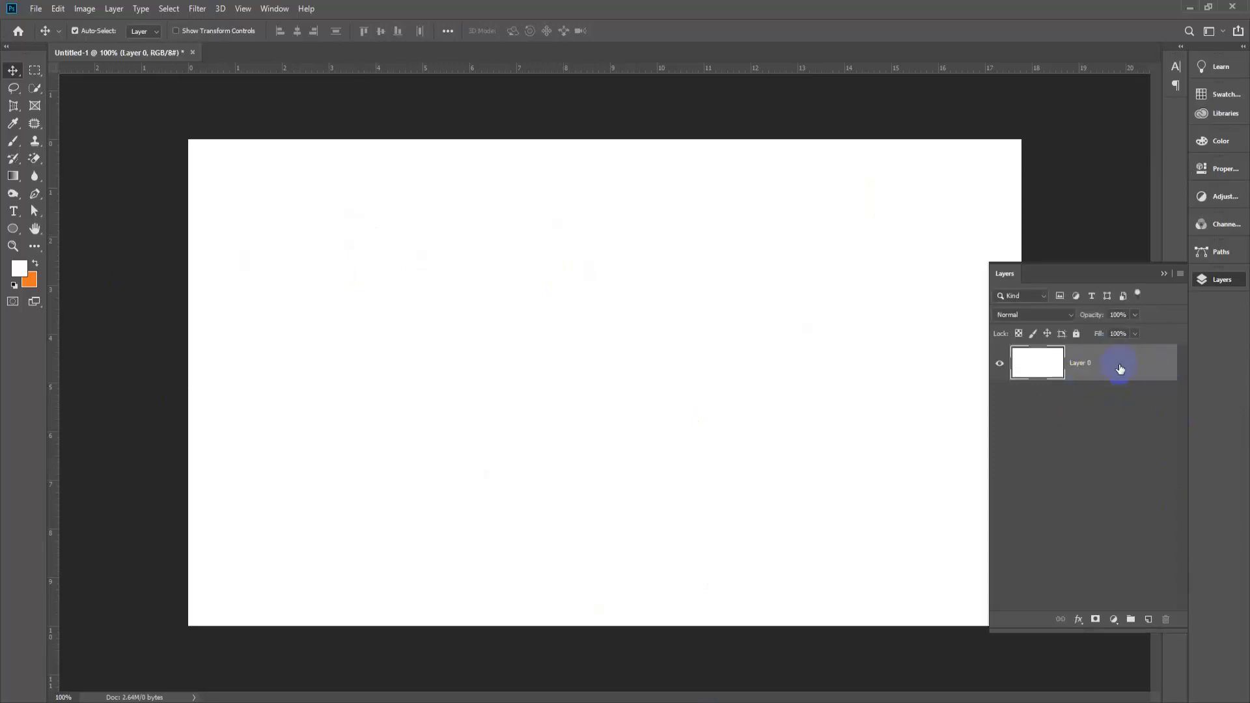
# Select the entire canvas, fill it with the orange background colour, and deselect
pyautogui.click(35, 71)
pyautogui.hotkey('ctrl', ';')
pyautogui.hotkey('ctrl', 'a')
pyautogui.hotkey('ctrl', ';')
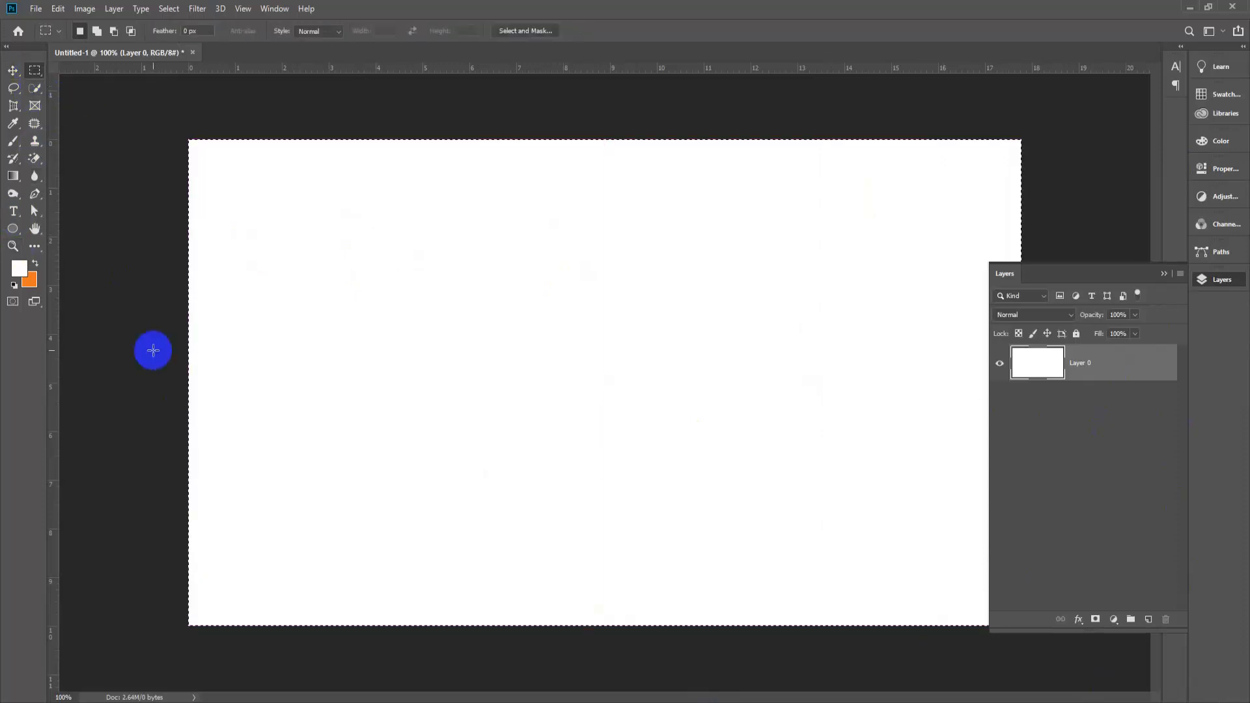
pyautogui.hotkey('ctrl', 'BackSpace')
pyautogui.hotkey('ctrl', 'd')
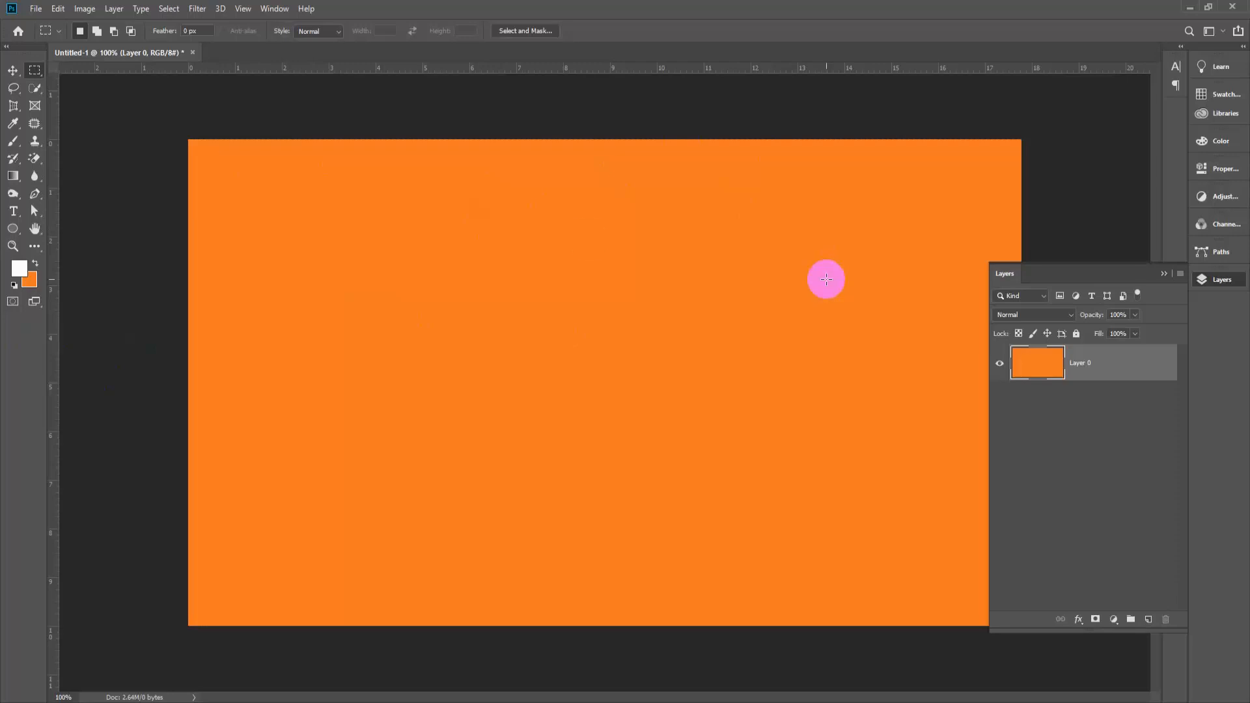
# Select the whole canvas and fill it with the dark blue Lawrencium linear gradient, running diagonally from upper right to lower left
pyautogui.click(13, 177)
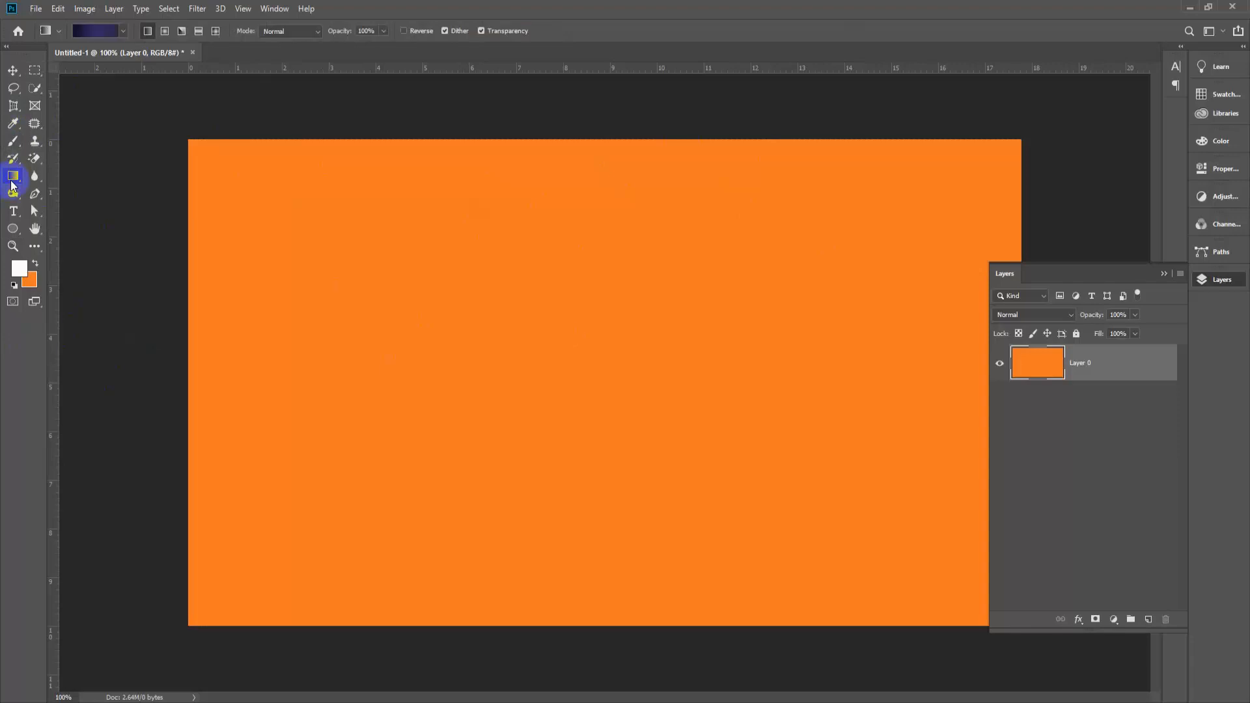
pyautogui.click(122, 33)
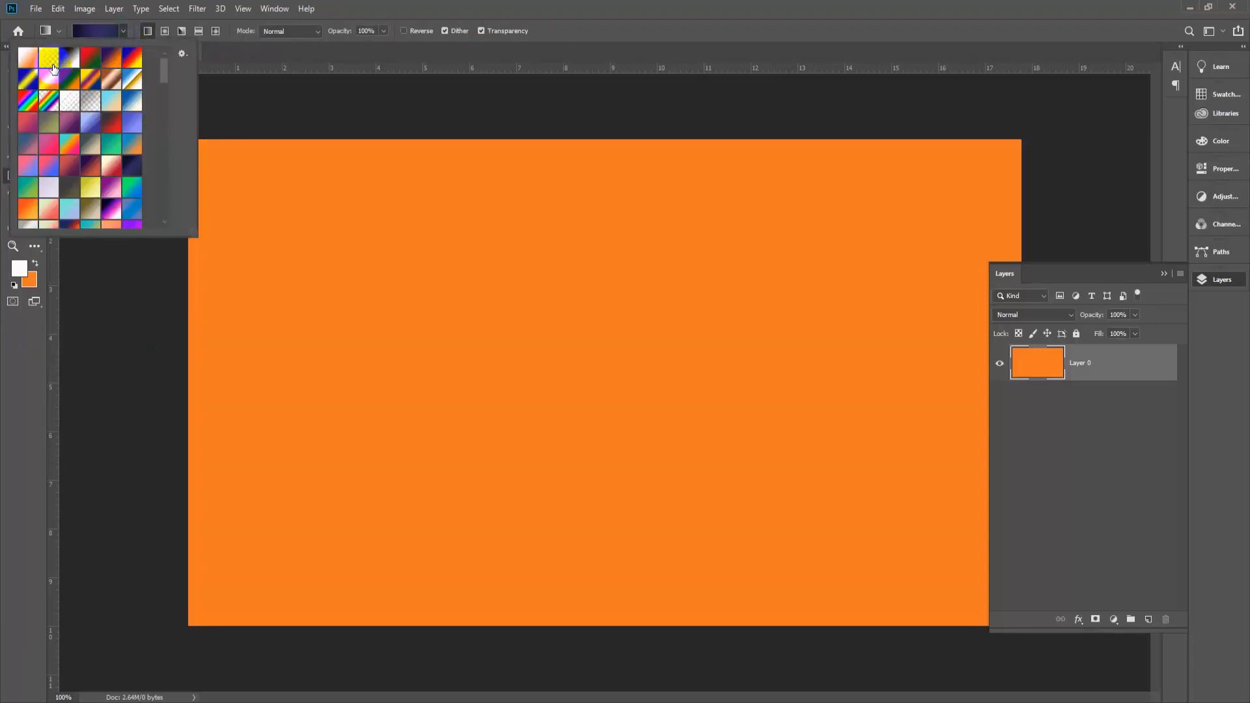
pyautogui.click(490, 110)
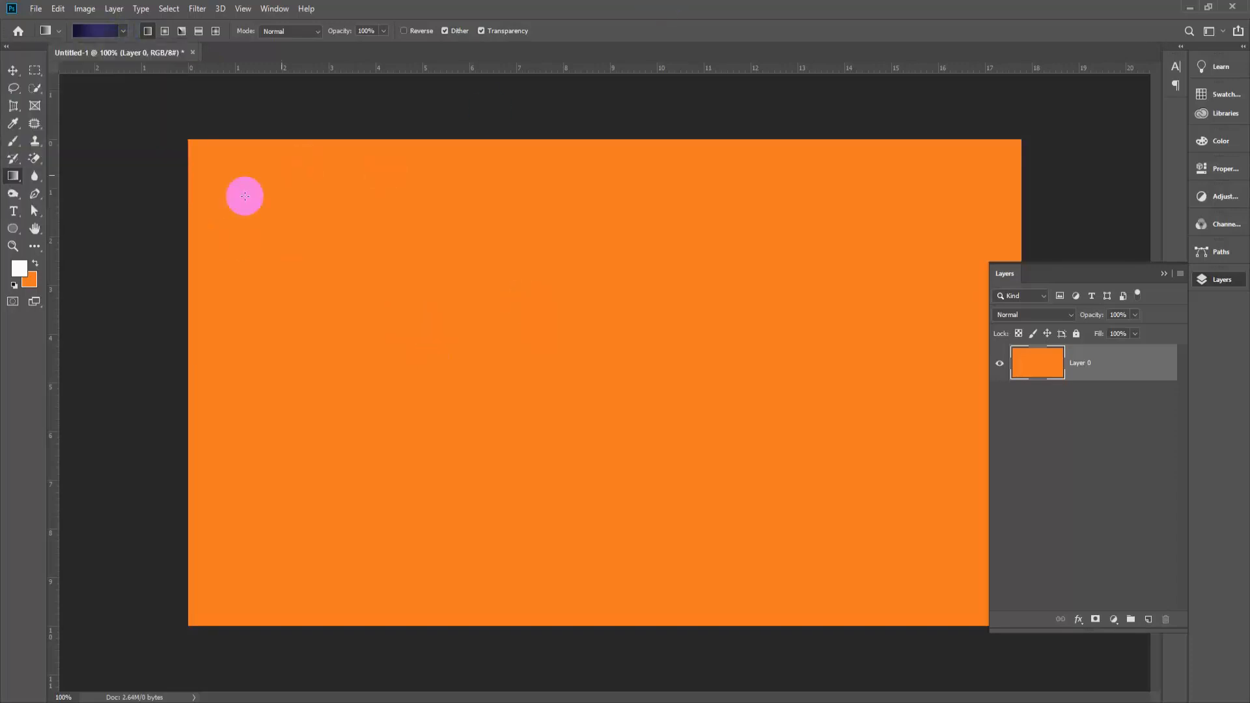
pyautogui.click(35, 69)
pyautogui.moveTo(186, 137); pyautogui.dragTo(1158, 699)
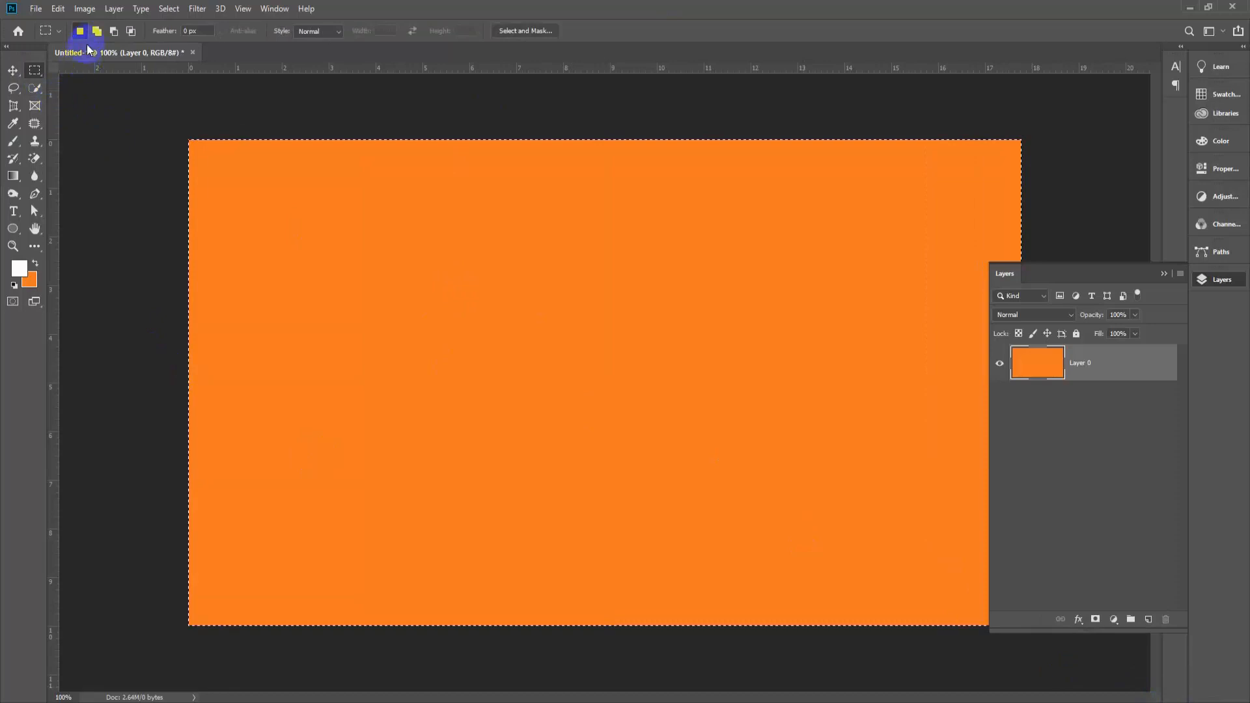
pyautogui.click(11, 178)
pyautogui.moveTo(781, 262); pyautogui.dragTo(275, 599)
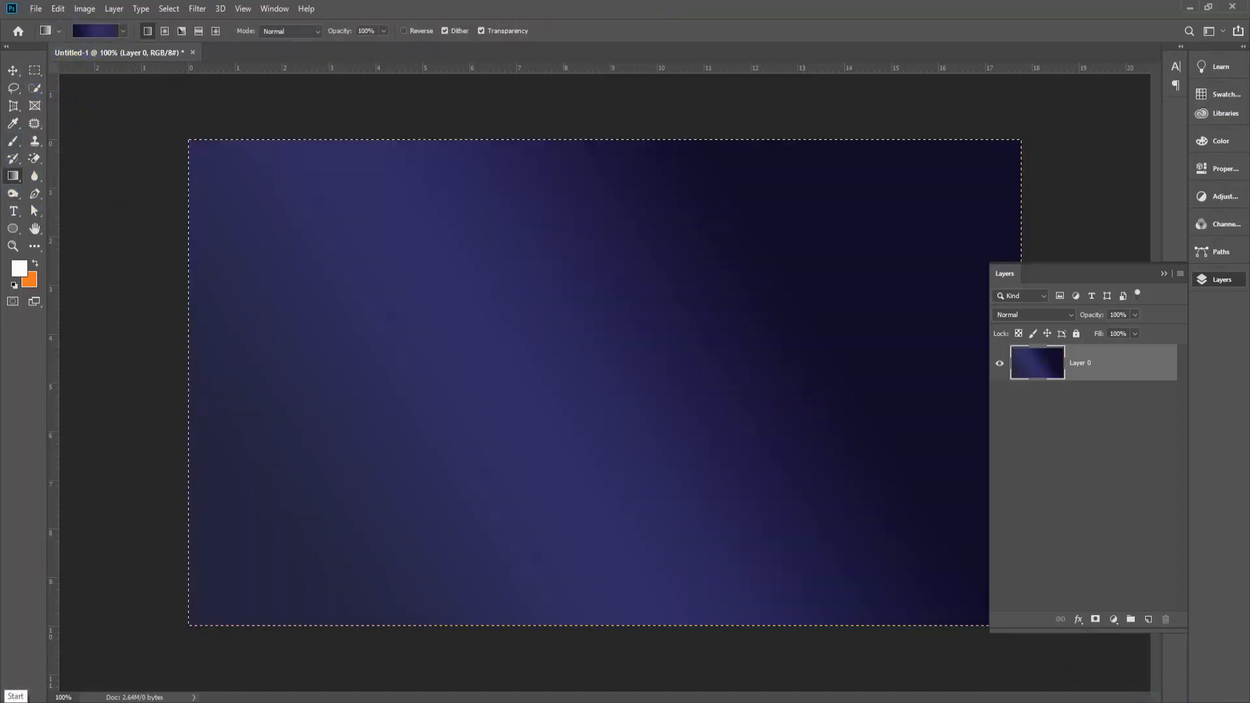
# Choose the Red, Green gradient preset and apply it linearly across the canvas from upper right to lower left
pyautogui.scroll(-3, 113, 599)
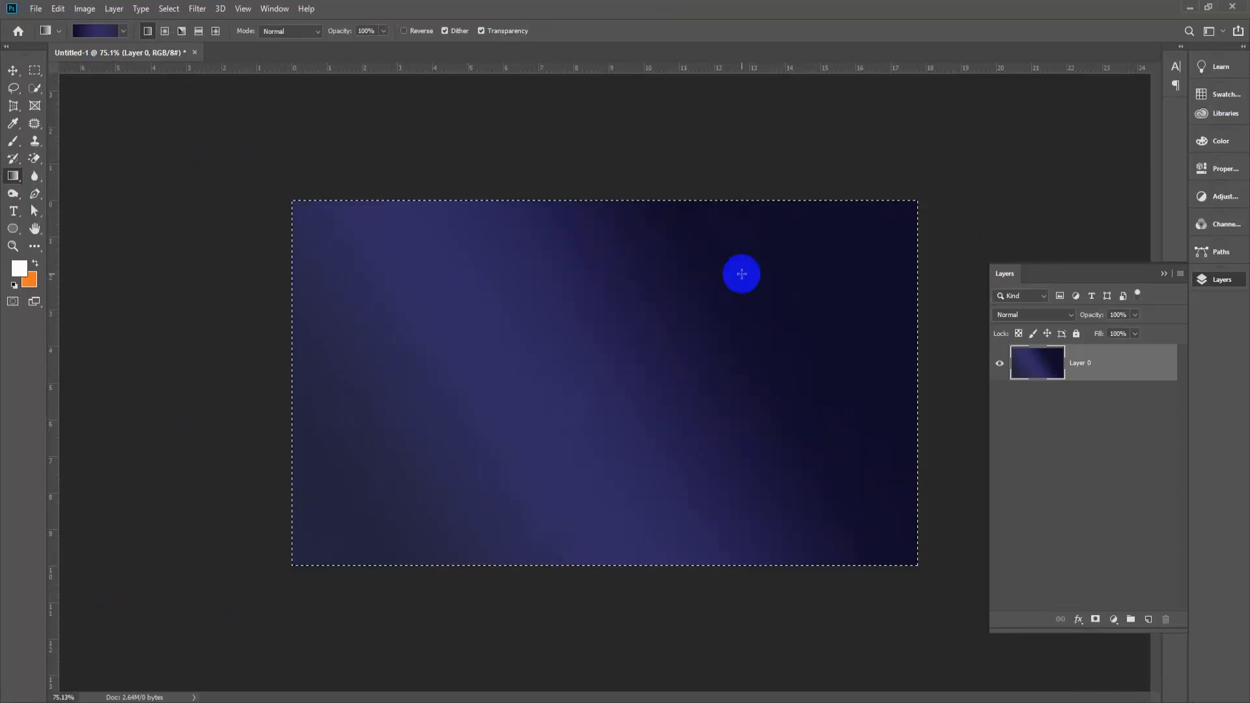
pyautogui.click(93, 32)
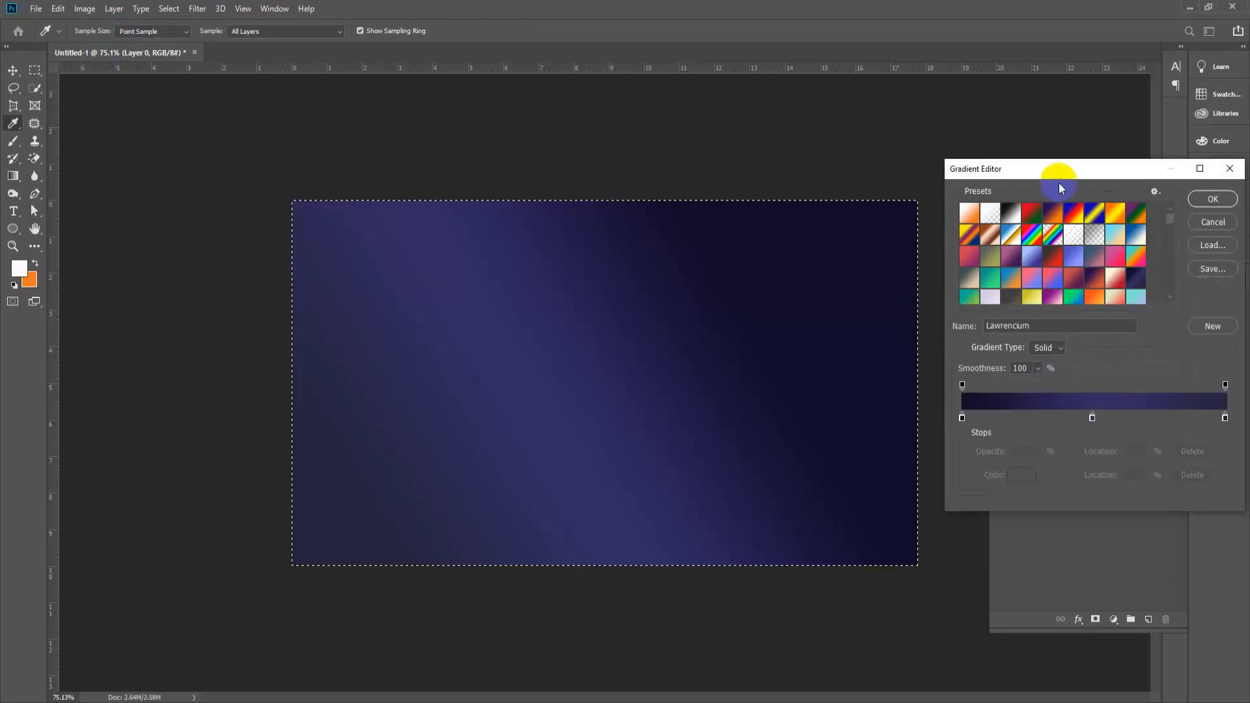
pyautogui.moveTo(1073, 170); pyautogui.dragTo(885, 184)
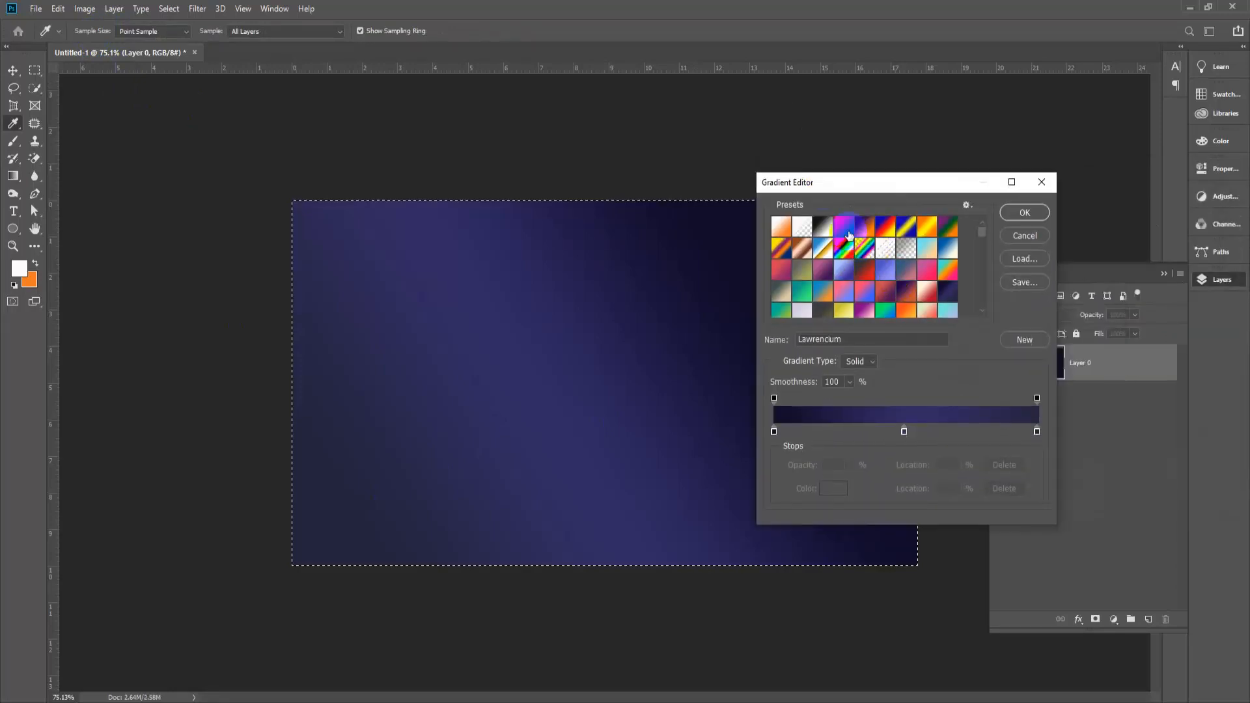
pyautogui.click(843, 226)
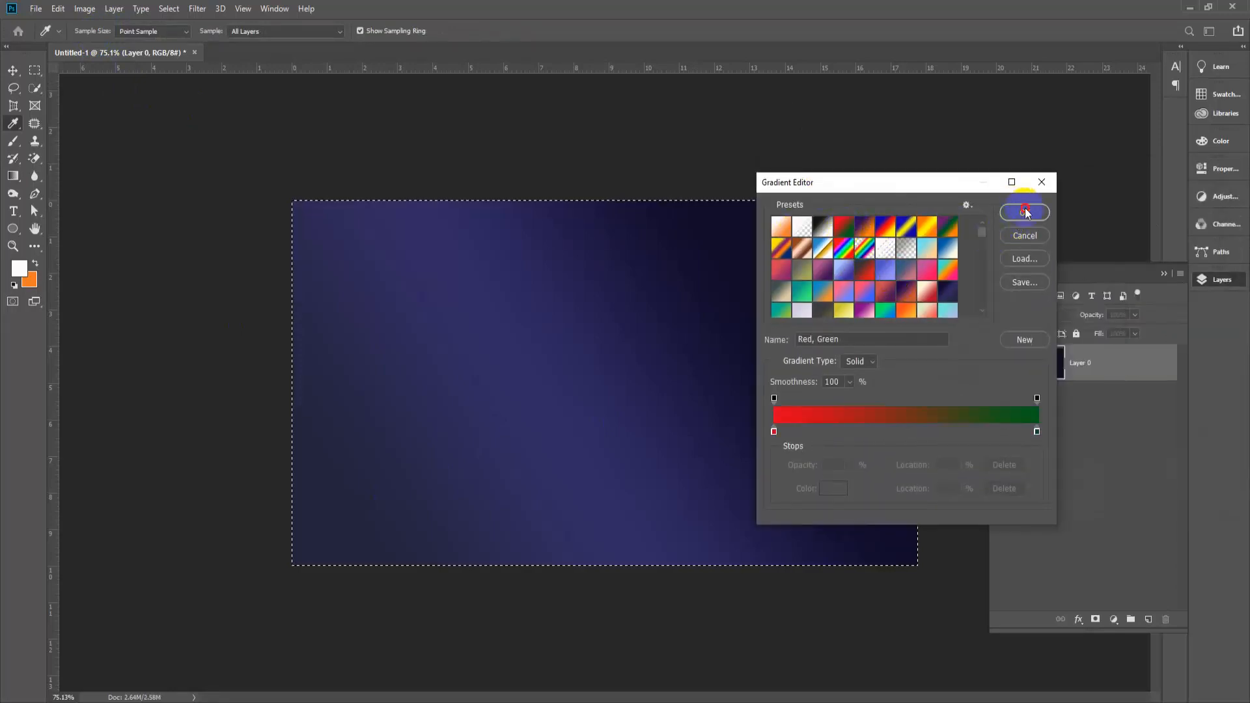
pyautogui.click(1025, 212)
pyautogui.moveTo(783, 265); pyautogui.dragTo(399, 536)
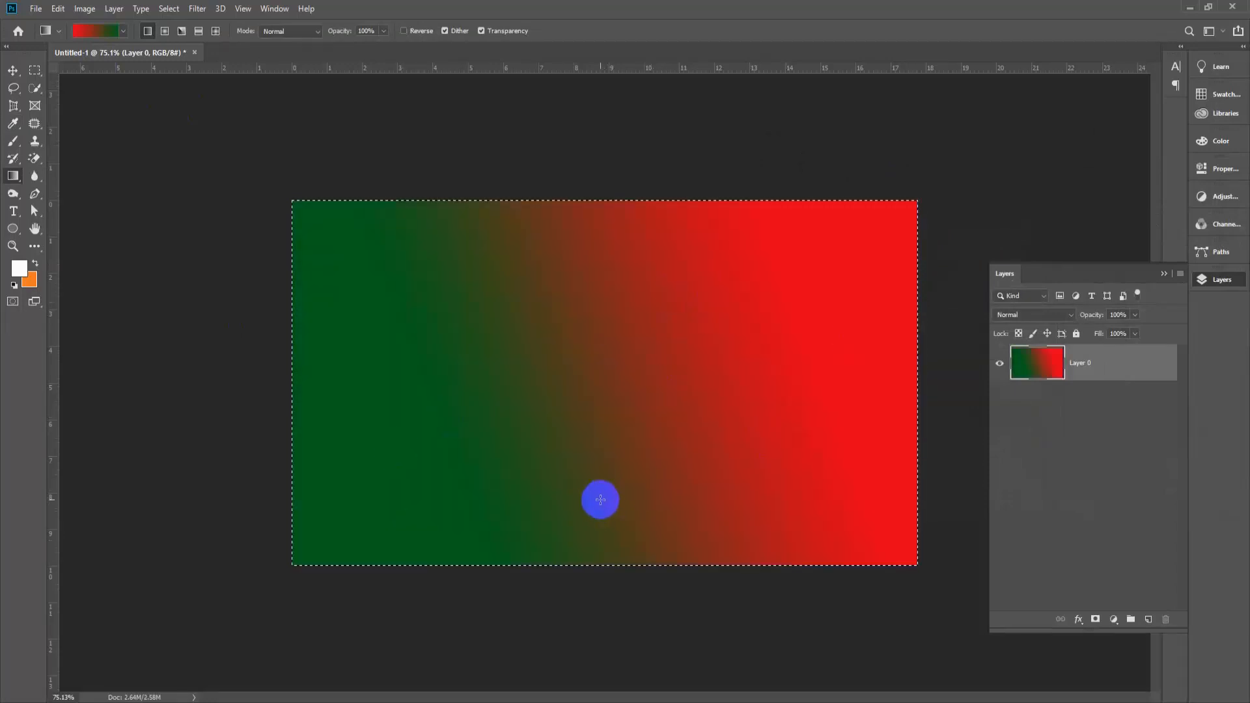
# Redraw the red-green linear gradient with different directions and lengths, ending with a diagonal from right of centre toward the lower left
pyautogui.moveTo(387, 401); pyautogui.dragTo(827, 366)
pyautogui.moveTo(636, 285); pyautogui.dragTo(588, 382)
pyautogui.moveTo(748, 338); pyautogui.dragTo(515, 498)
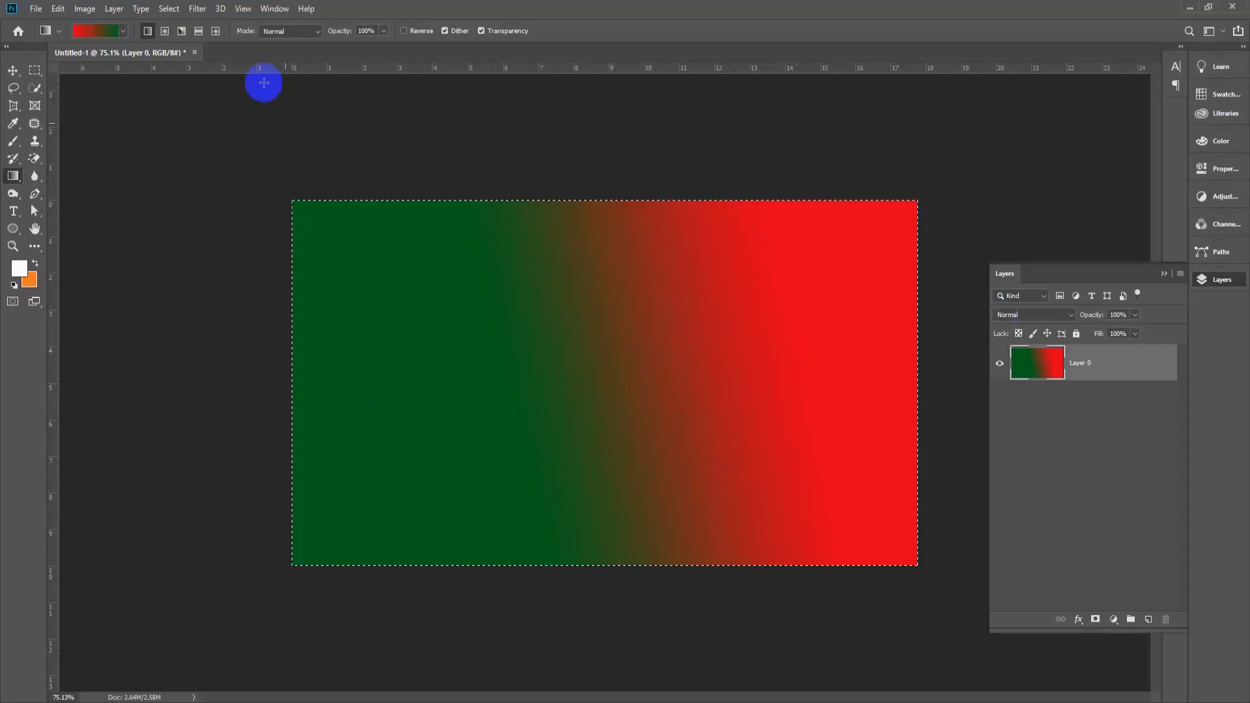
# Switch the gradient type to Radial and draw a red-to-green radial gradient outward from just above the canvas centre
pyautogui.click(164, 35)
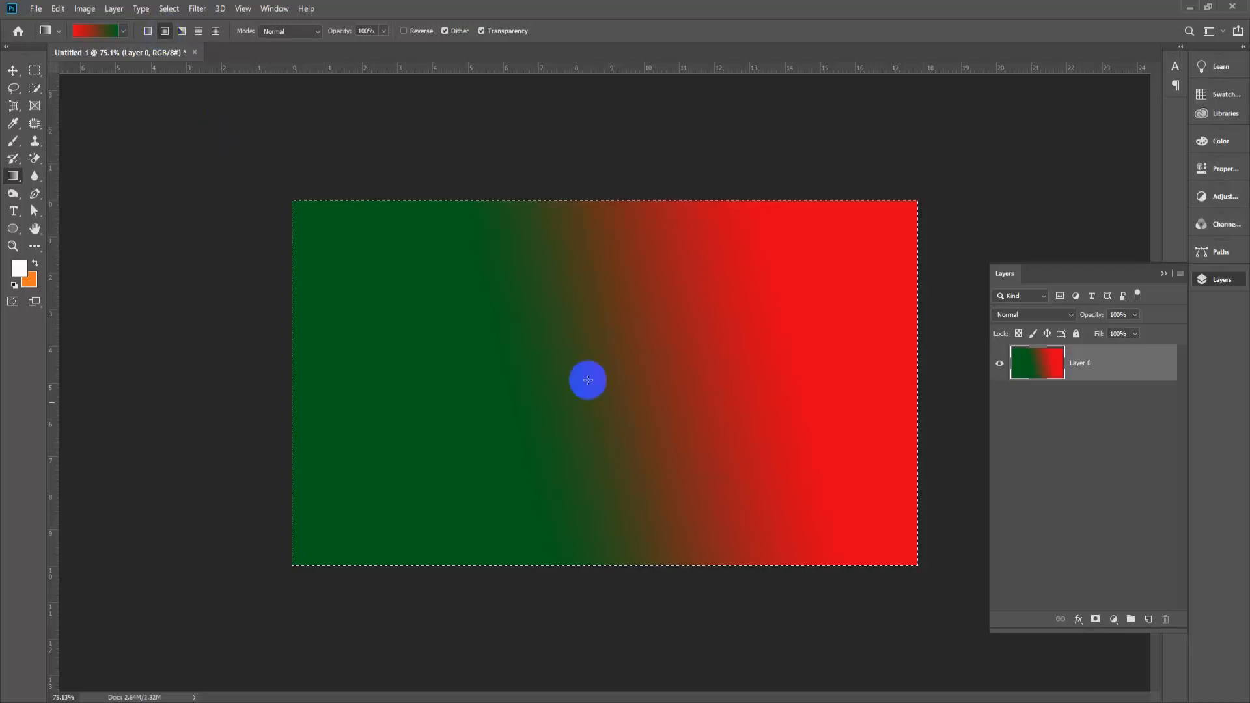
pyautogui.moveTo(580, 335); pyautogui.dragTo(576, 534)
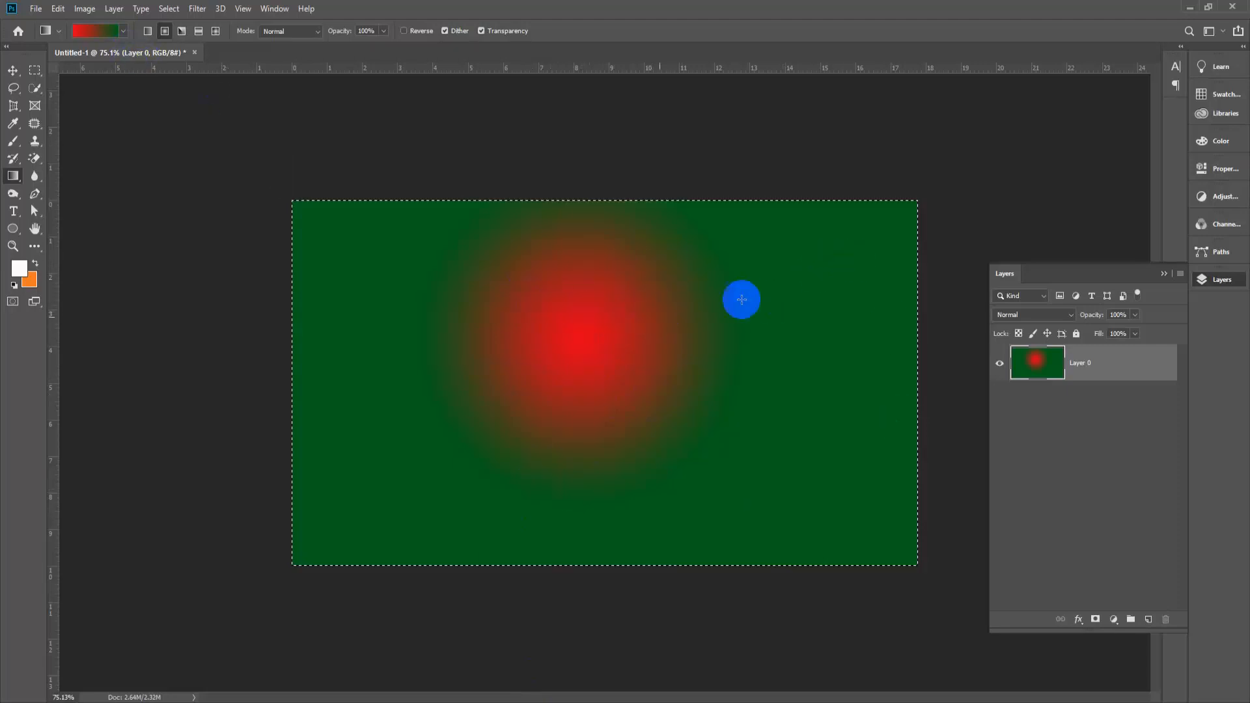
pyautogui.click(586, 318)
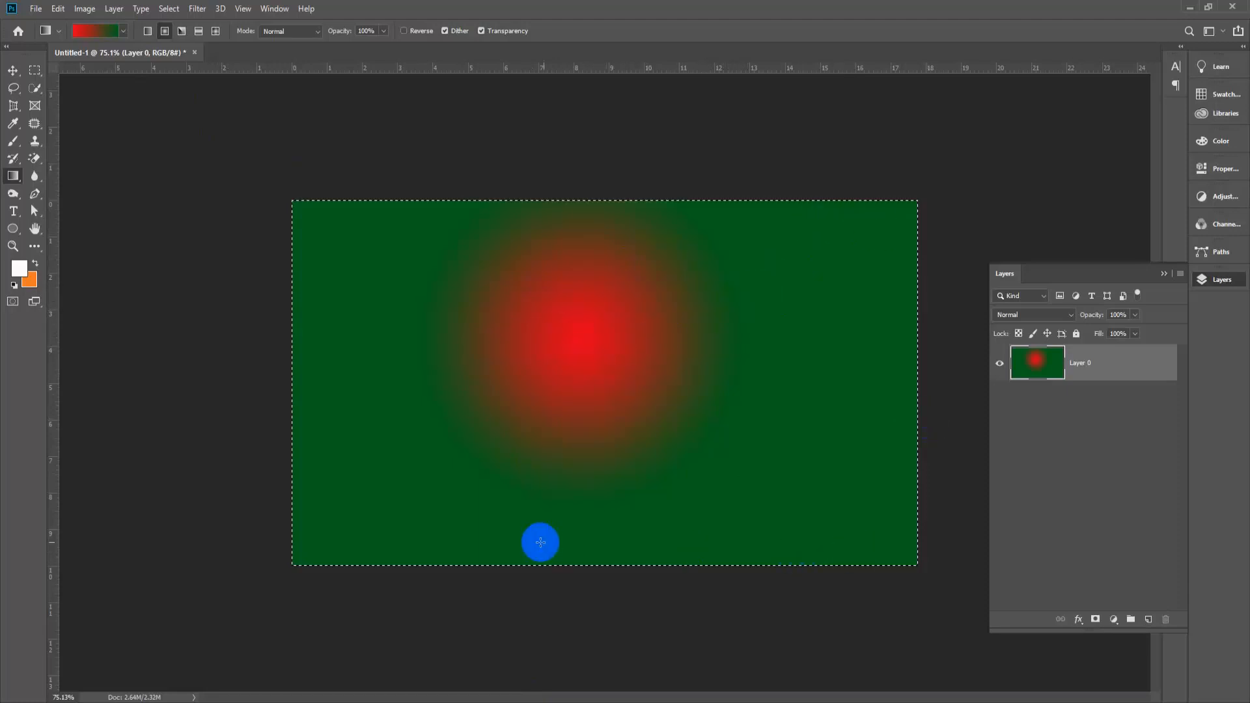
# Swap the gradient's colour stops so it runs from green to red, and draw it as a radial gradient from near the canvas centre
pyautogui.click(71, 50)
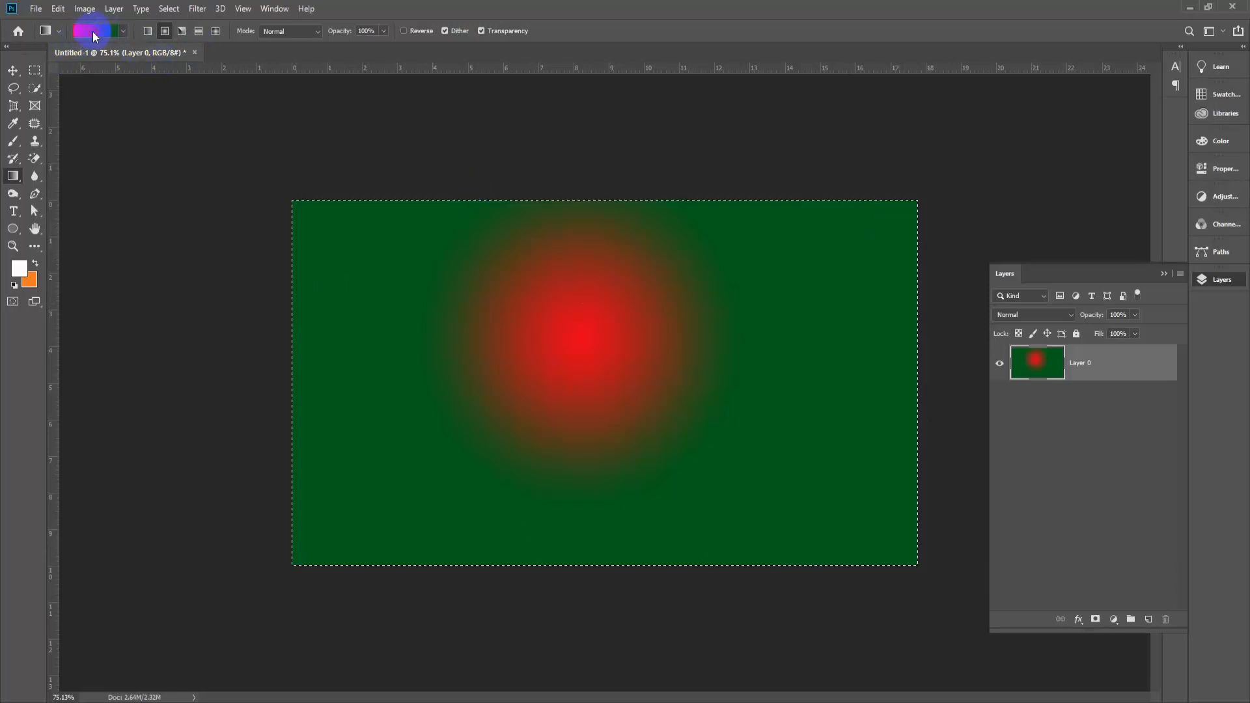
pyautogui.click(93, 31)
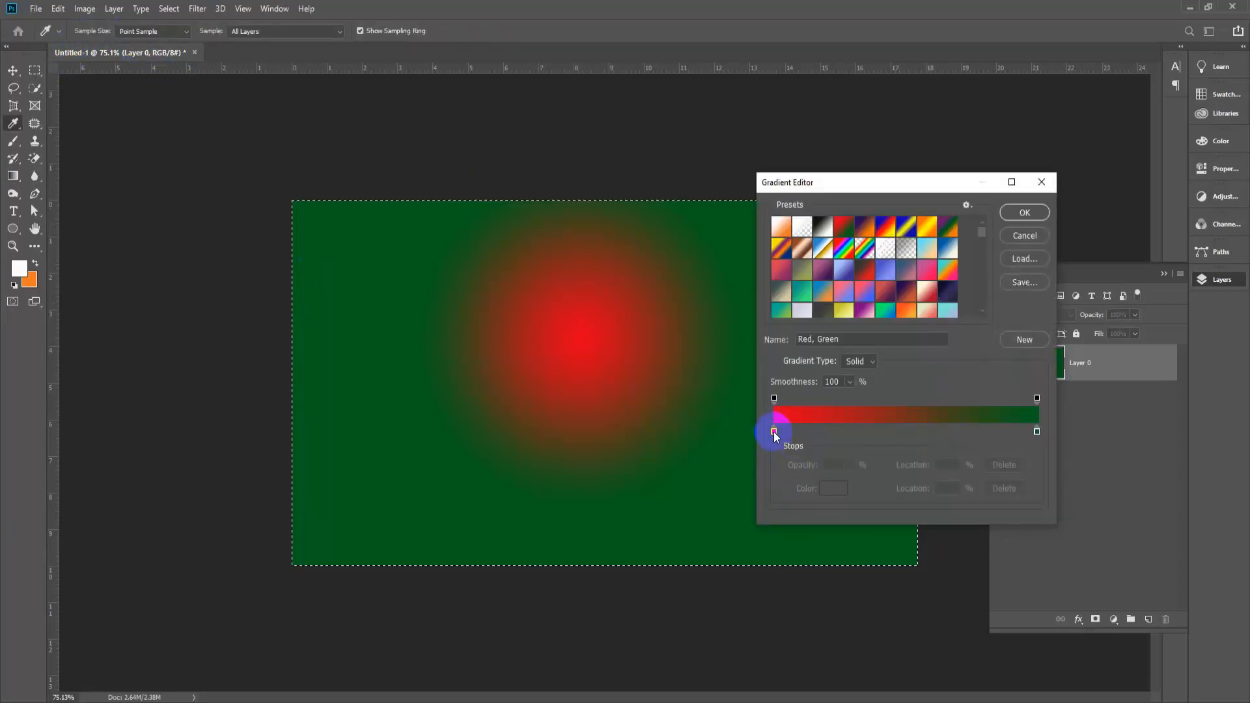
pyautogui.moveTo(773, 432)
pyautogui.mouseDown()
pyautogui.moveTo(999, 437)
pyautogui.moveTo(774, 432)
pyautogui.mouseUp()
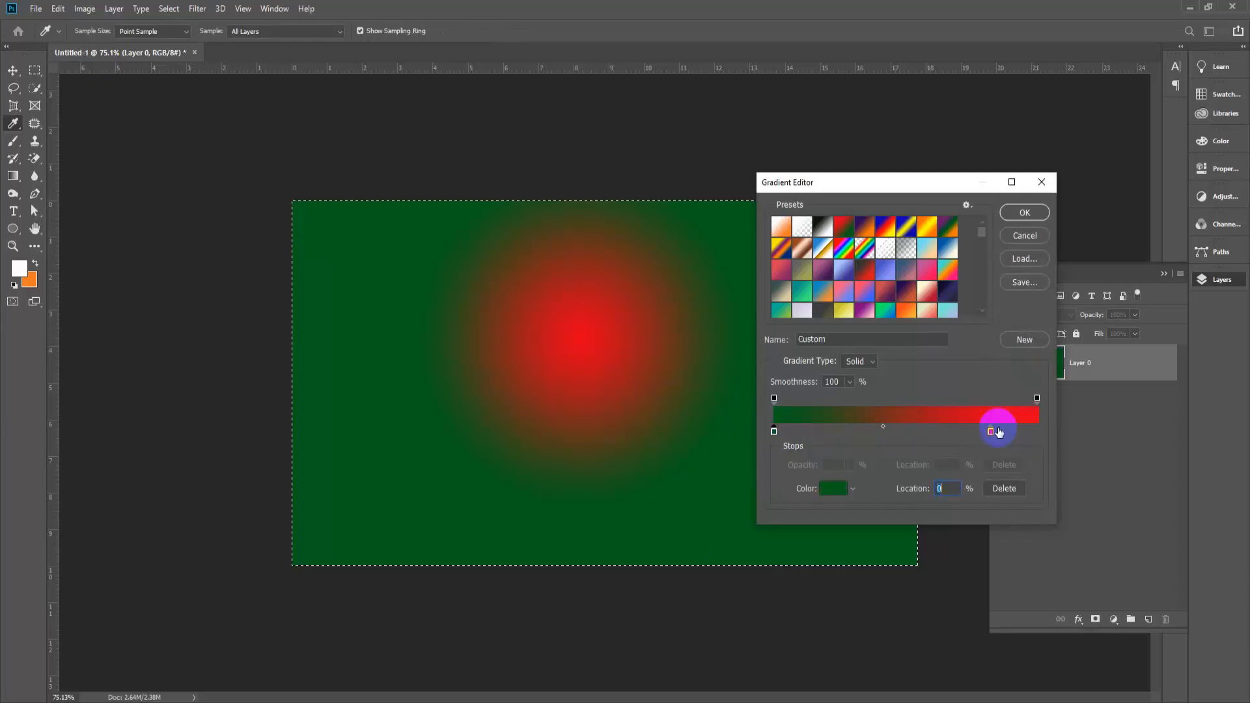
pyautogui.moveTo(991, 432); pyautogui.dragTo(1036, 431)
pyautogui.click(1024, 212)
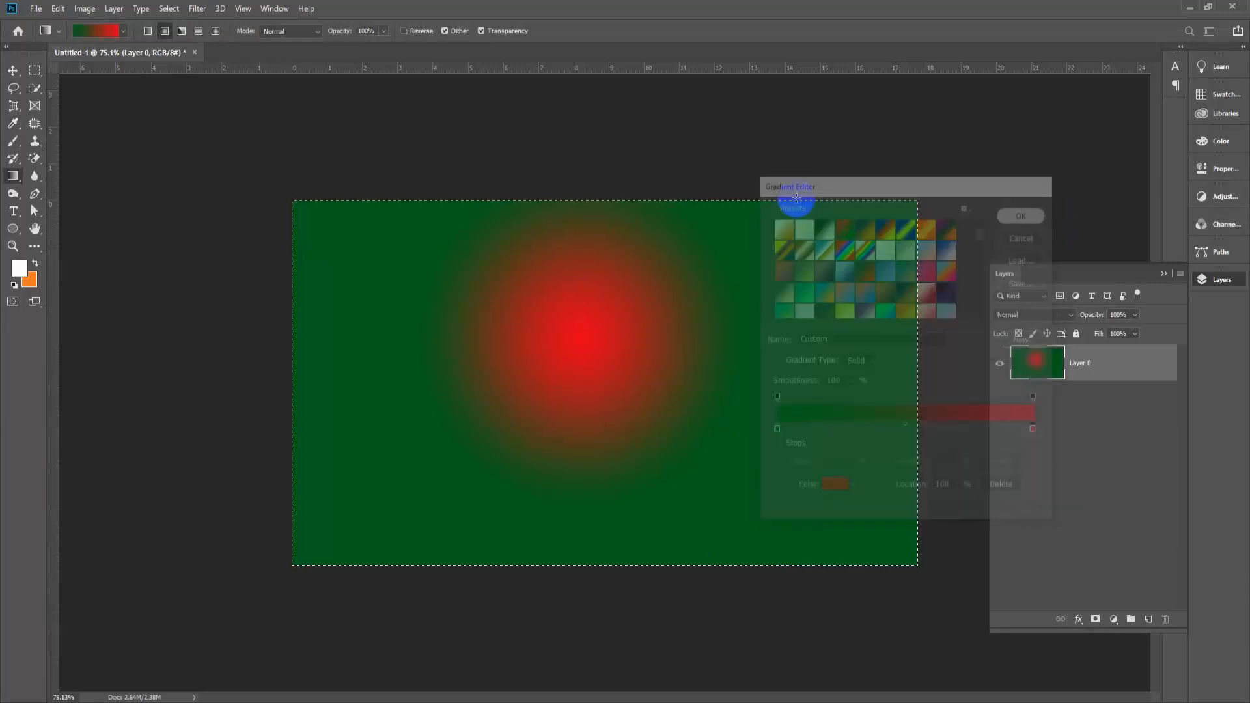
pyautogui.moveTo(591, 329); pyautogui.dragTo(594, 524)
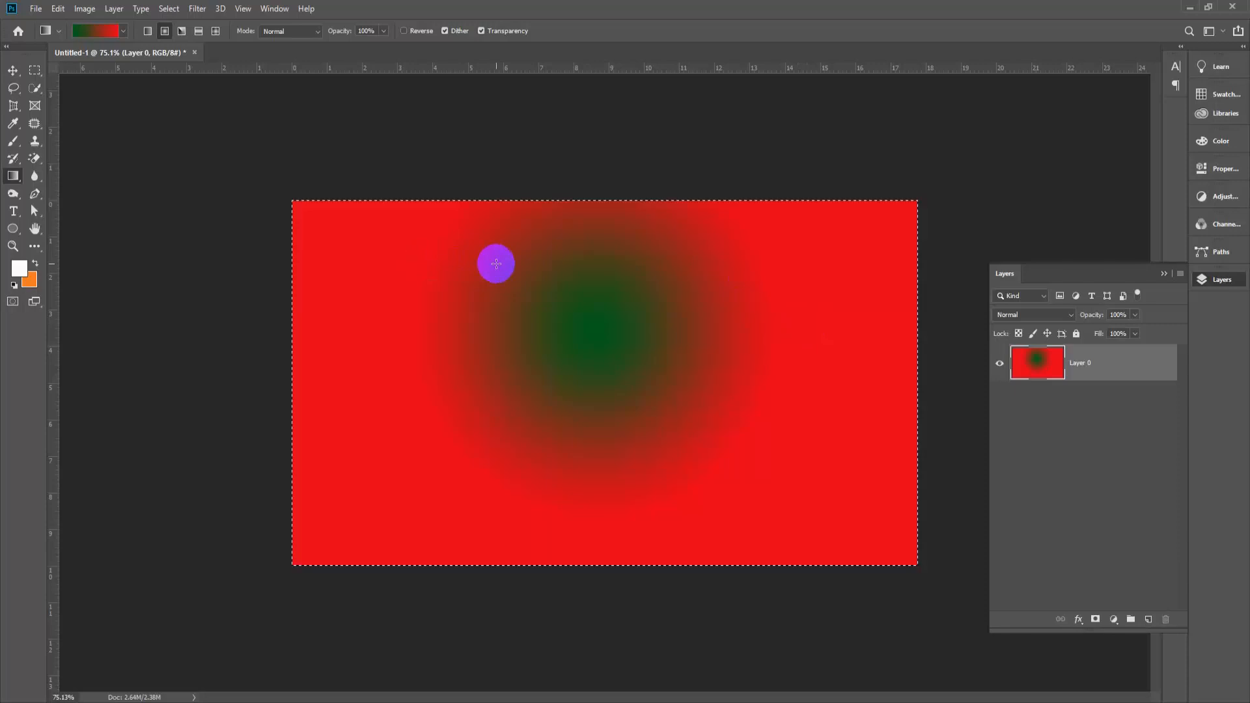
# Choose the Violet, Orange gradient preset and draw it radially from near the canvas centre to below the bottom edge
pyautogui.click(84, 34)
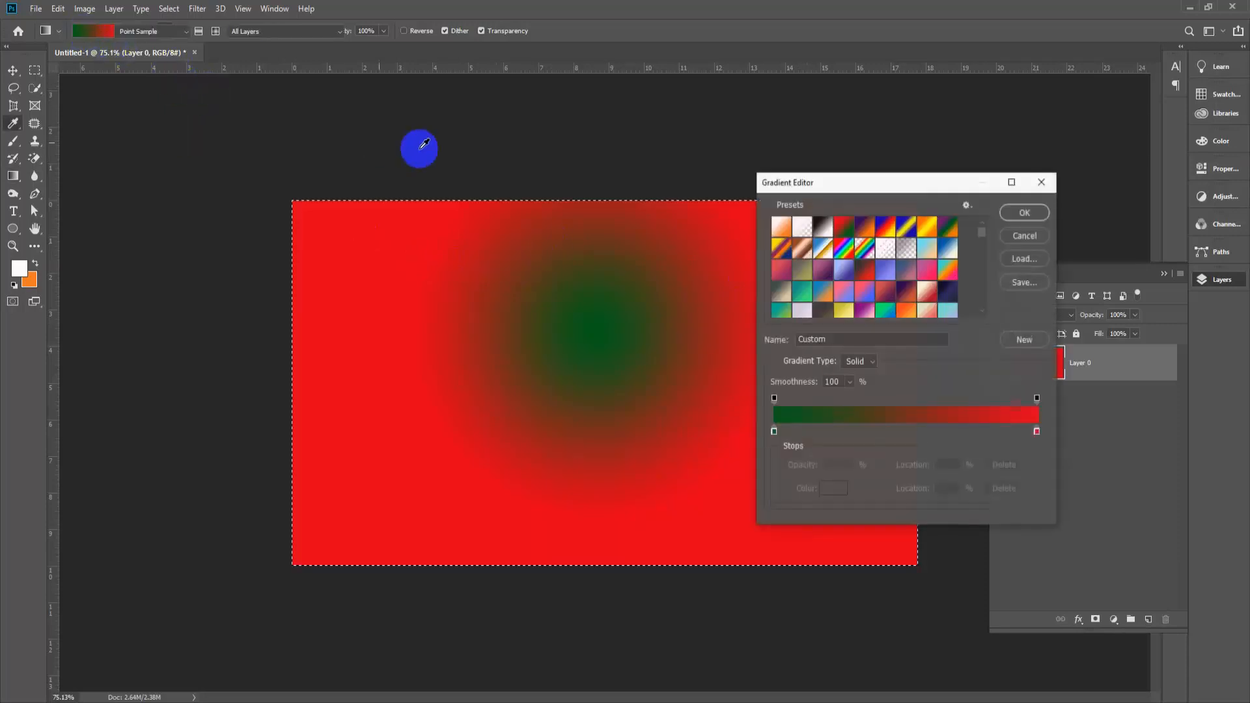
pyautogui.click(866, 232)
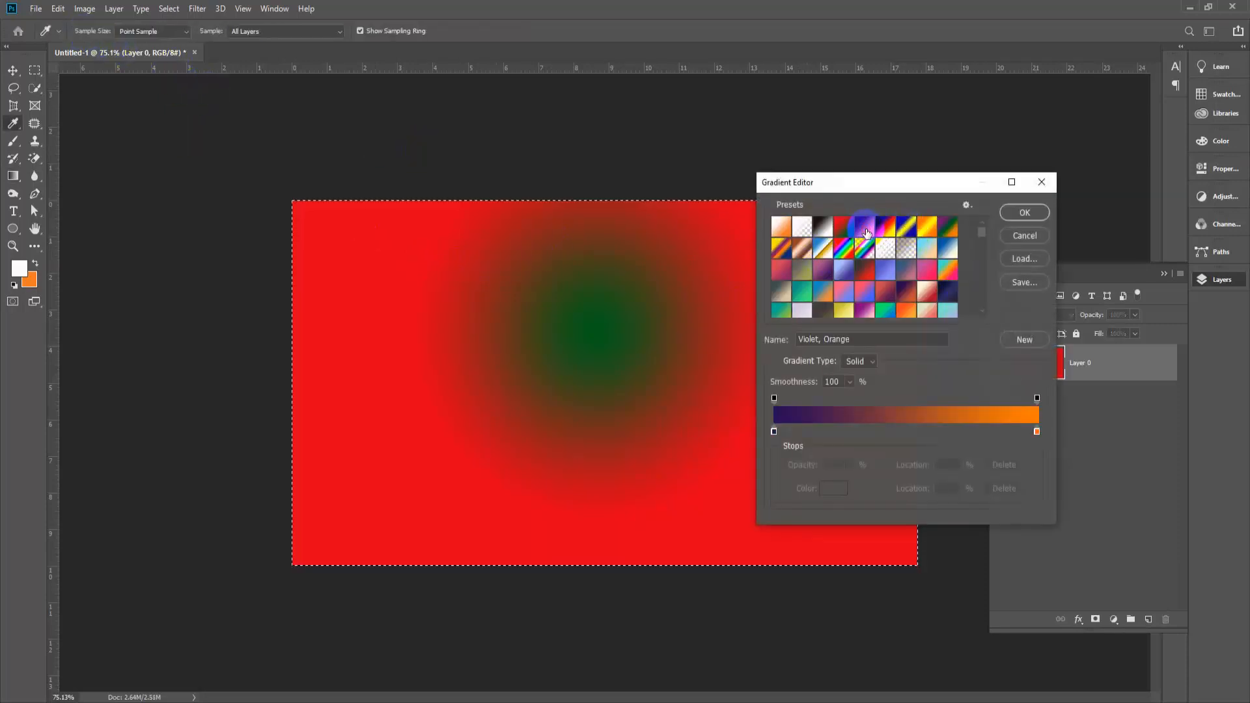
pyautogui.click(1020, 214)
pyautogui.moveTo(604, 334); pyautogui.dragTo(607, 609)
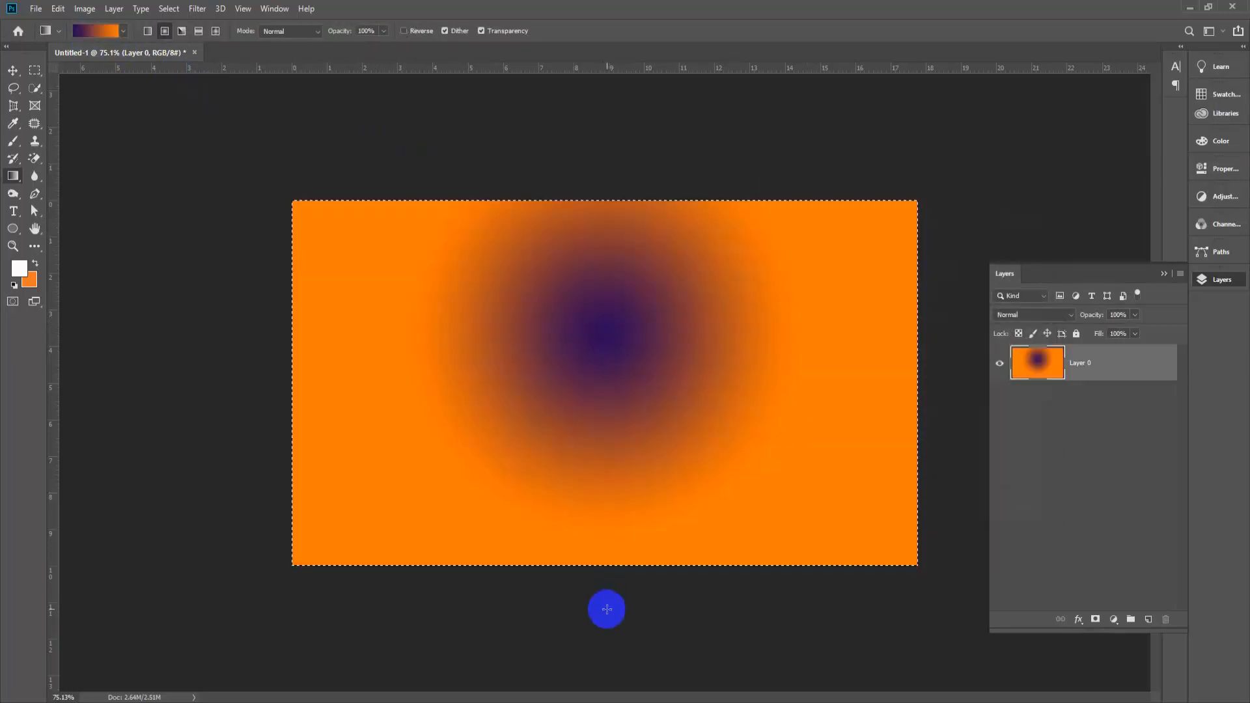
# Redraw the violet-orange radial gradient at different positions and sizes, ending with a small one in the canvas's upper-right corner
pyautogui.moveTo(321, 249); pyautogui.dragTo(623, 550)
pyautogui.moveTo(443, 301); pyautogui.dragTo(495, 343)
pyautogui.moveTo(872, 267); pyautogui.dragTo(791, 360)
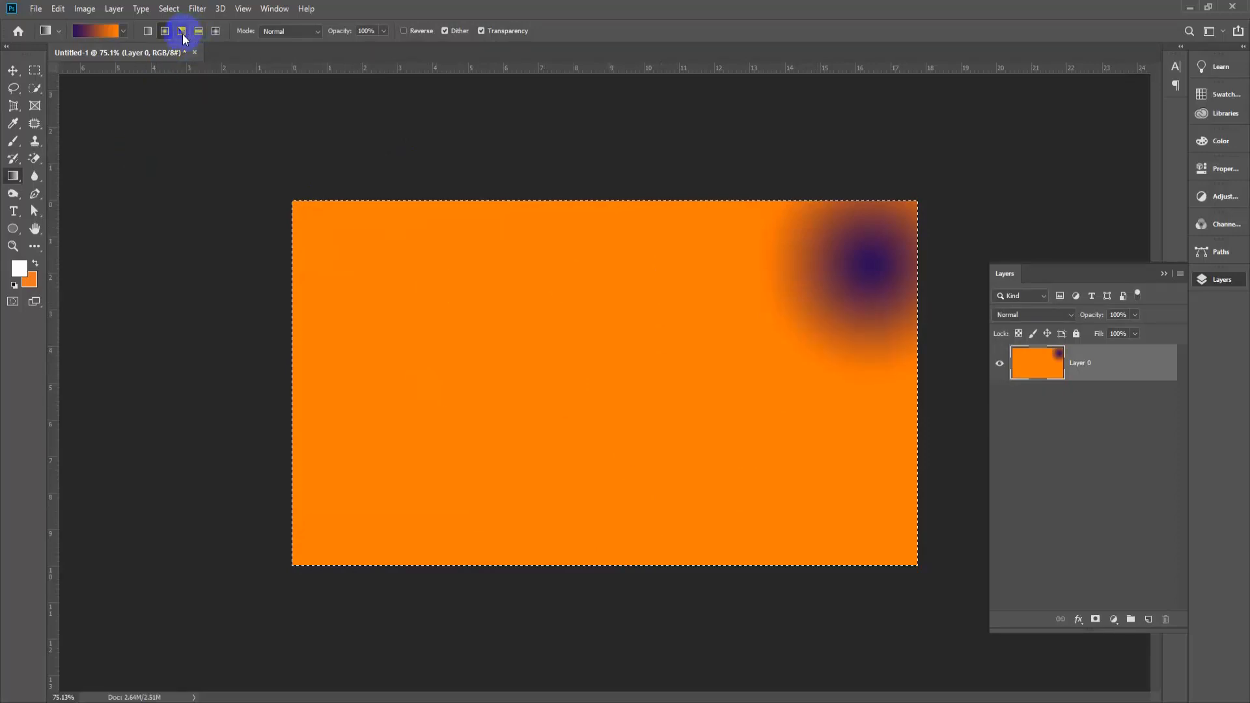
# Choose the green-to-blue gradient preset and draw it radially from slightly above and right of the canvas centre
pyautogui.click(106, 31)
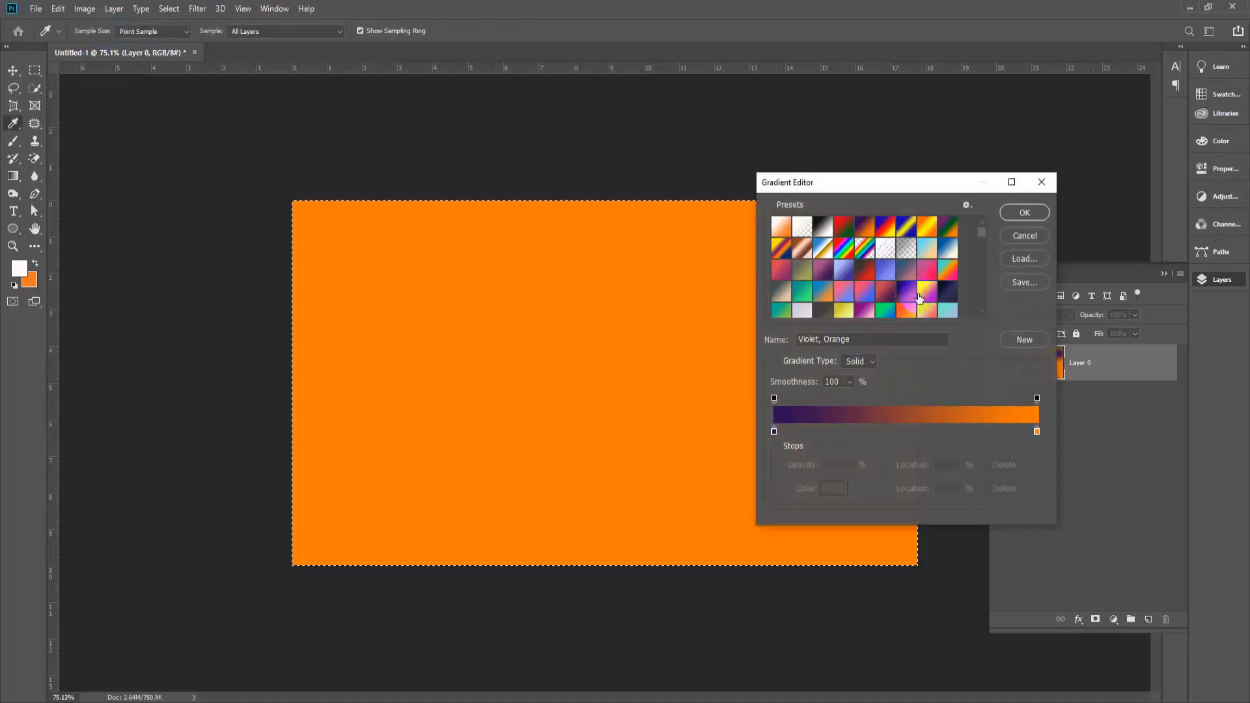
pyautogui.click(885, 310)
pyautogui.click(1024, 212)
pyautogui.moveTo(638, 317); pyautogui.dragTo(591, 491)
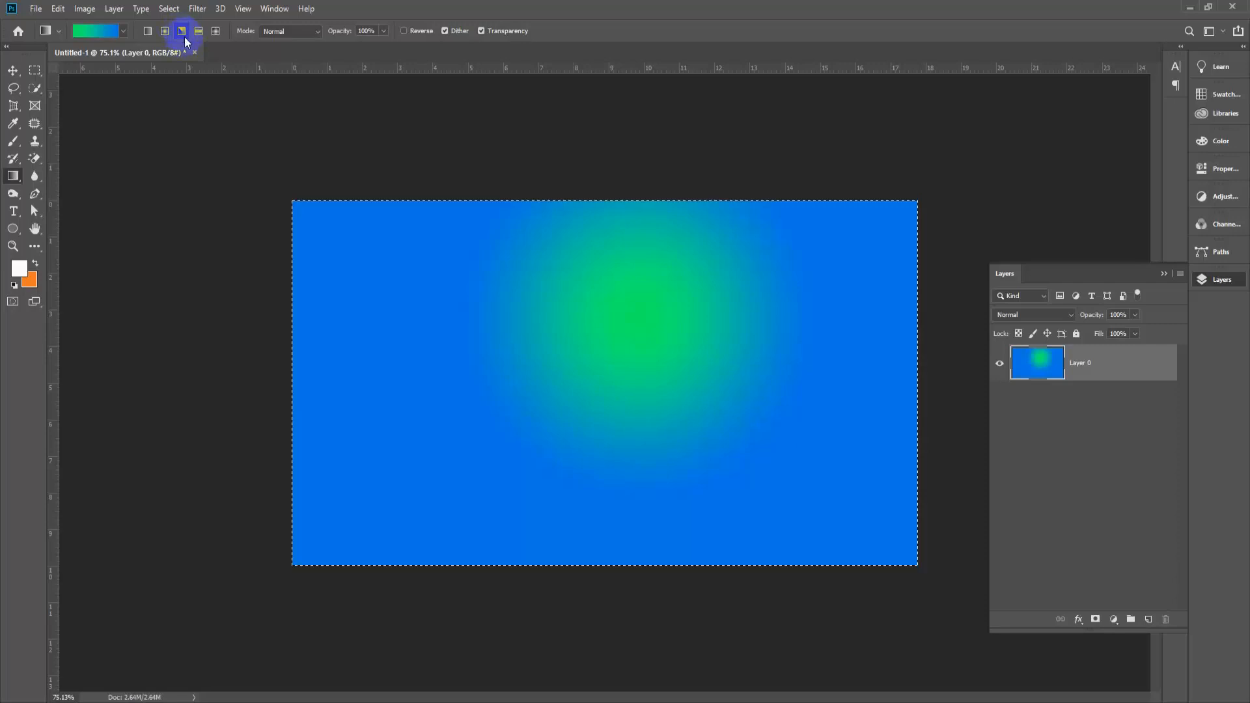
# Switch to the Angle gradient and draw it from several points and directions, ending with a near-vertical stroke down from the upper middle
pyautogui.click(185, 40)
pyautogui.moveTo(491, 307); pyautogui.dragTo(823, 550)
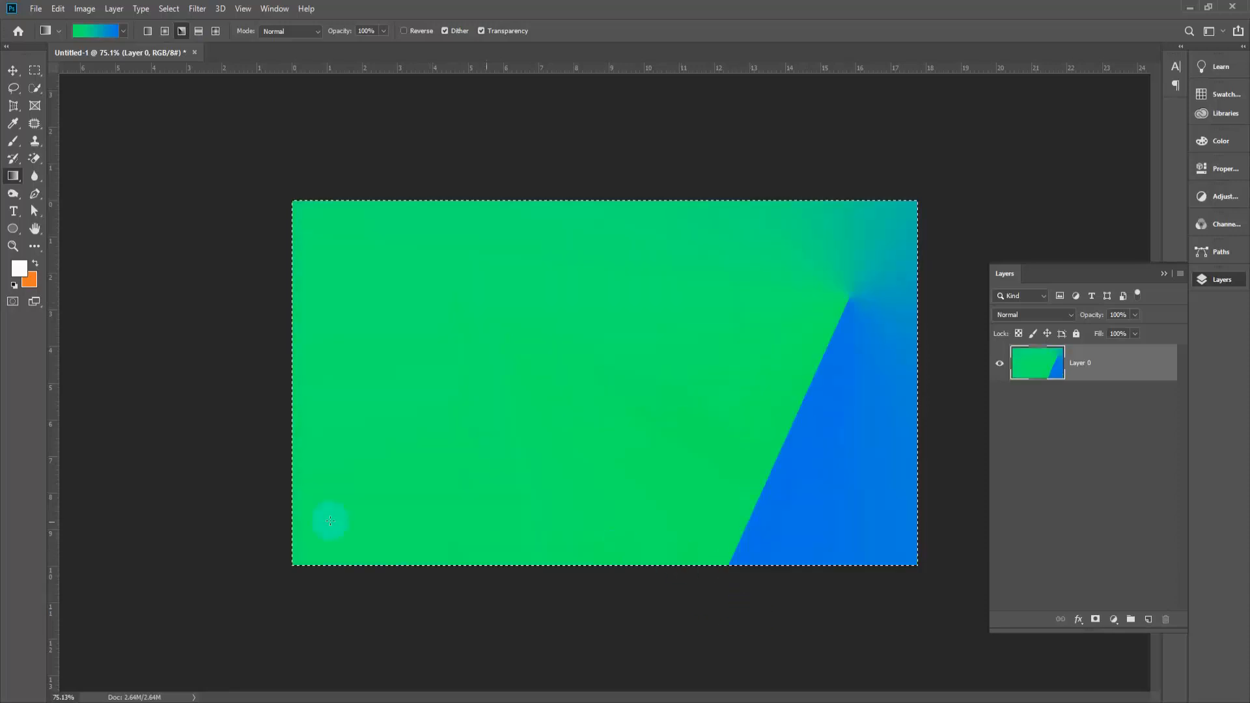
pyautogui.moveTo(329, 519); pyautogui.dragTo(230, 639)
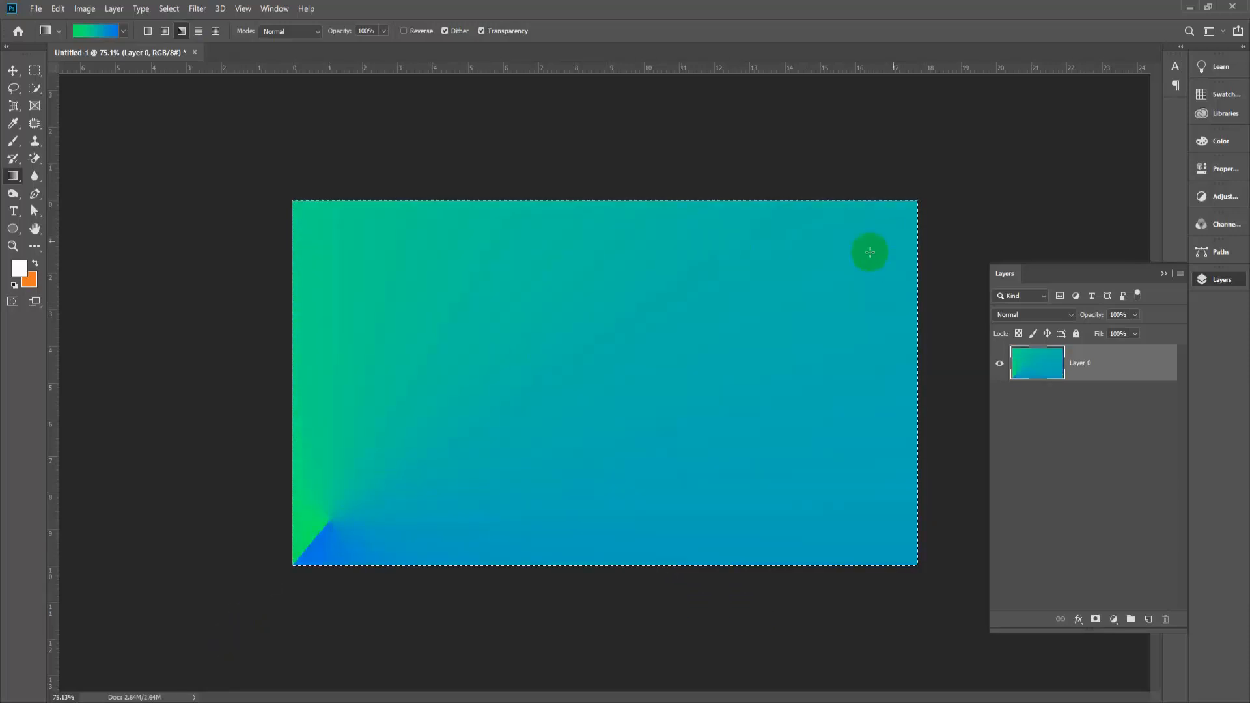
pyautogui.moveTo(868, 251); pyautogui.dragTo(954, 187)
pyautogui.moveTo(625, 290); pyautogui.dragTo(592, 625)
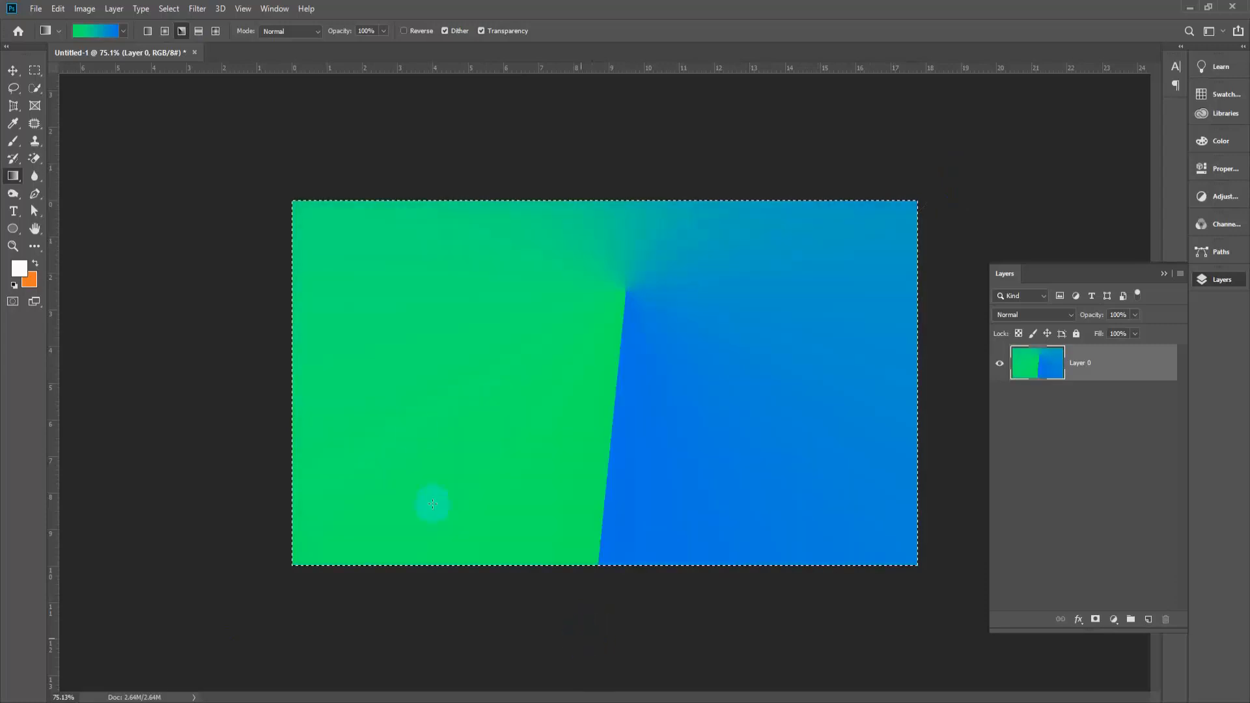
pyautogui.moveTo(378, 339); pyautogui.dragTo(728, 566)
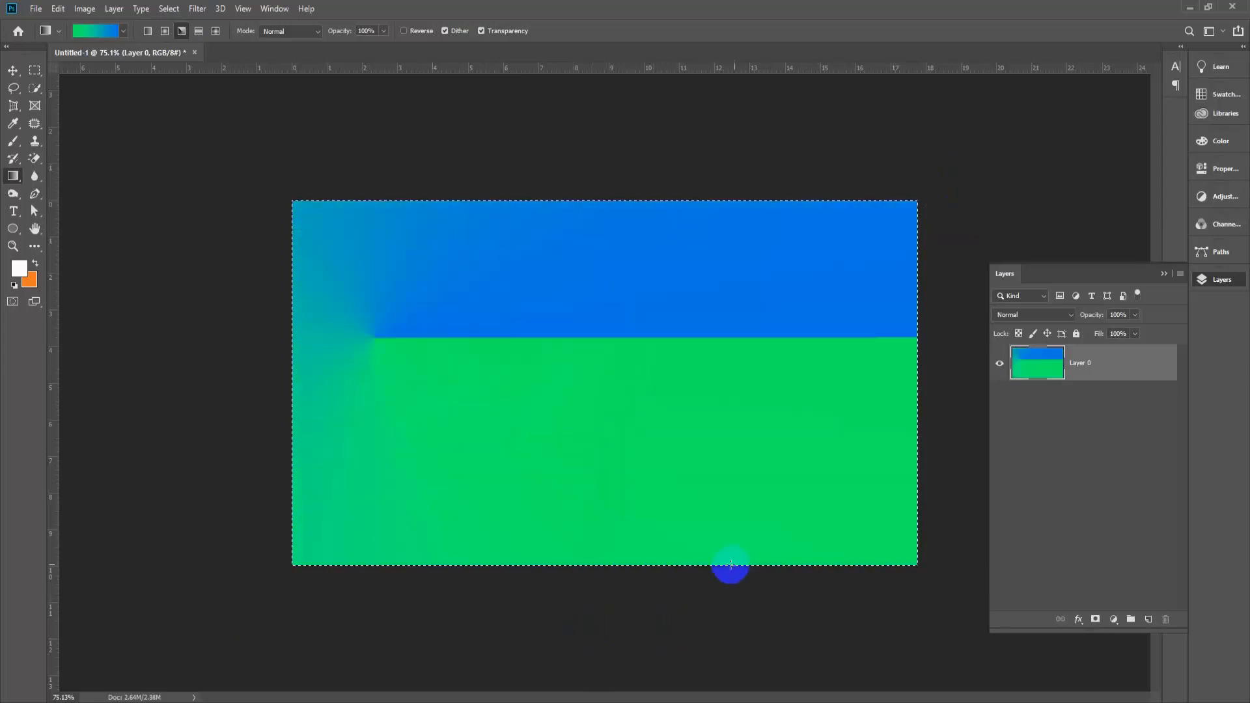
pyautogui.moveTo(549, 275); pyautogui.dragTo(577, 528)
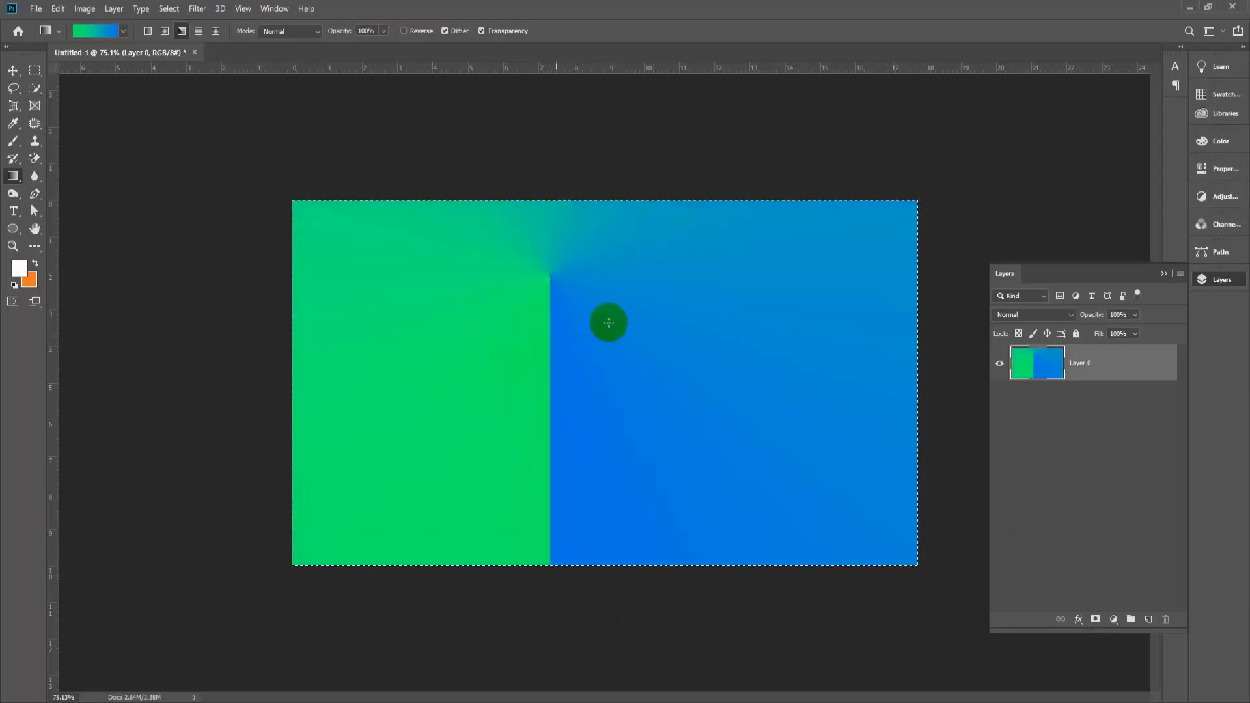
# Redraw the angle gradient diagonally toward the lower right, ending with a horizontal stroke leftward from just right of the canvas centre
pyautogui.moveTo(631, 319); pyautogui.dragTo(780, 629)
pyautogui.moveTo(659, 326); pyautogui.dragTo(907, 672)
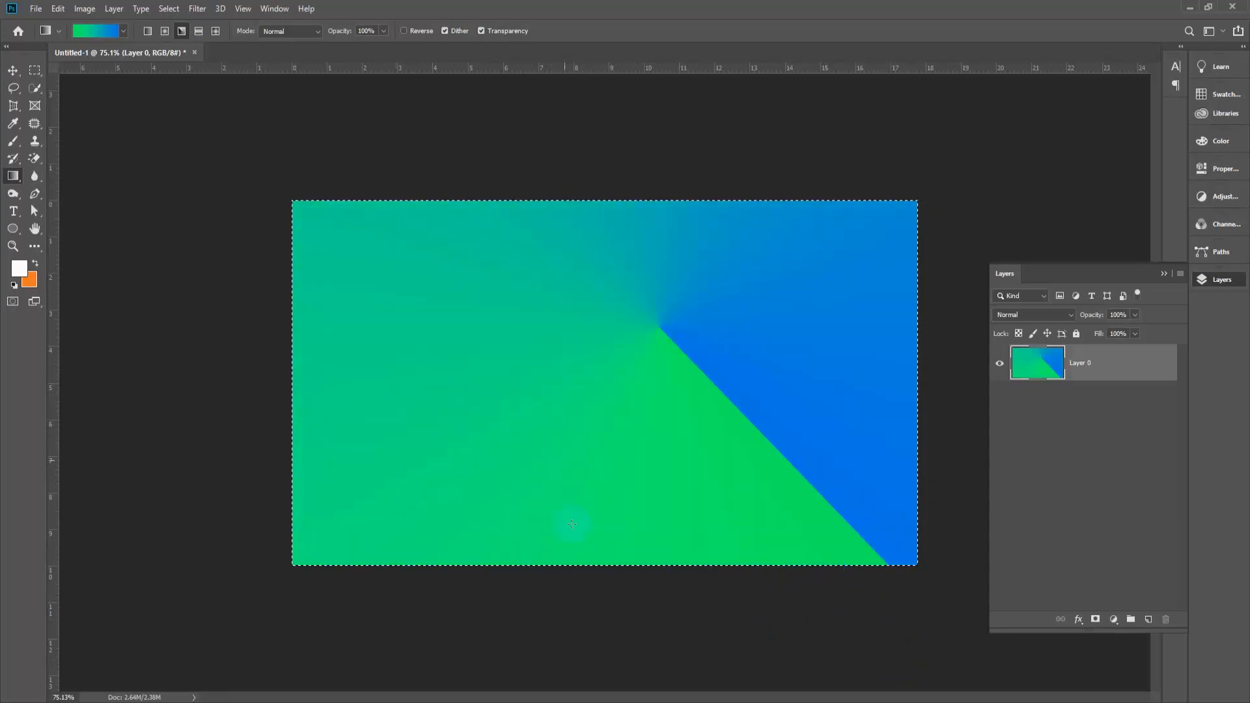
pyautogui.hotkey('ctrl', '+')
pyautogui.moveTo(676, 309); pyautogui.dragTo(340, 310)
pyautogui.scroll(-3, 477, 510)
pyautogui.scroll(2, 585, 384)
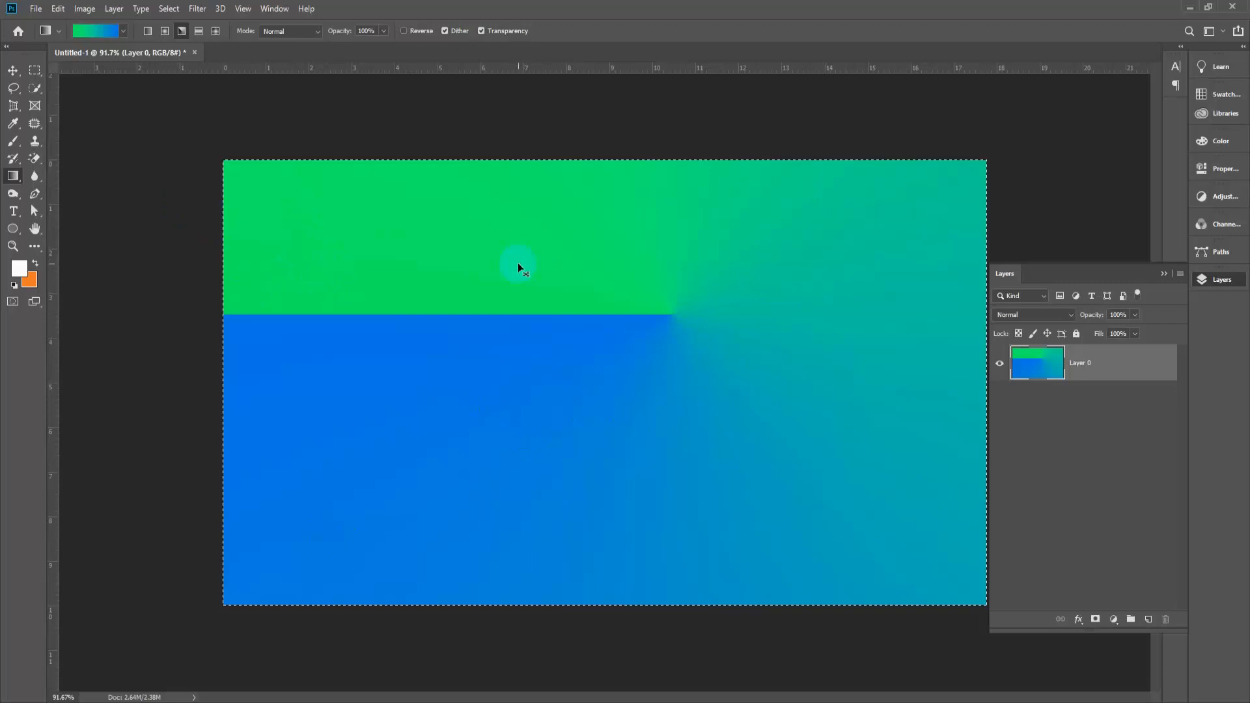
# Switch to the Reflected gradient and draw it vertically several times, ending with a horizontal green band across the canvas middle
pyautogui.click(198, 32)
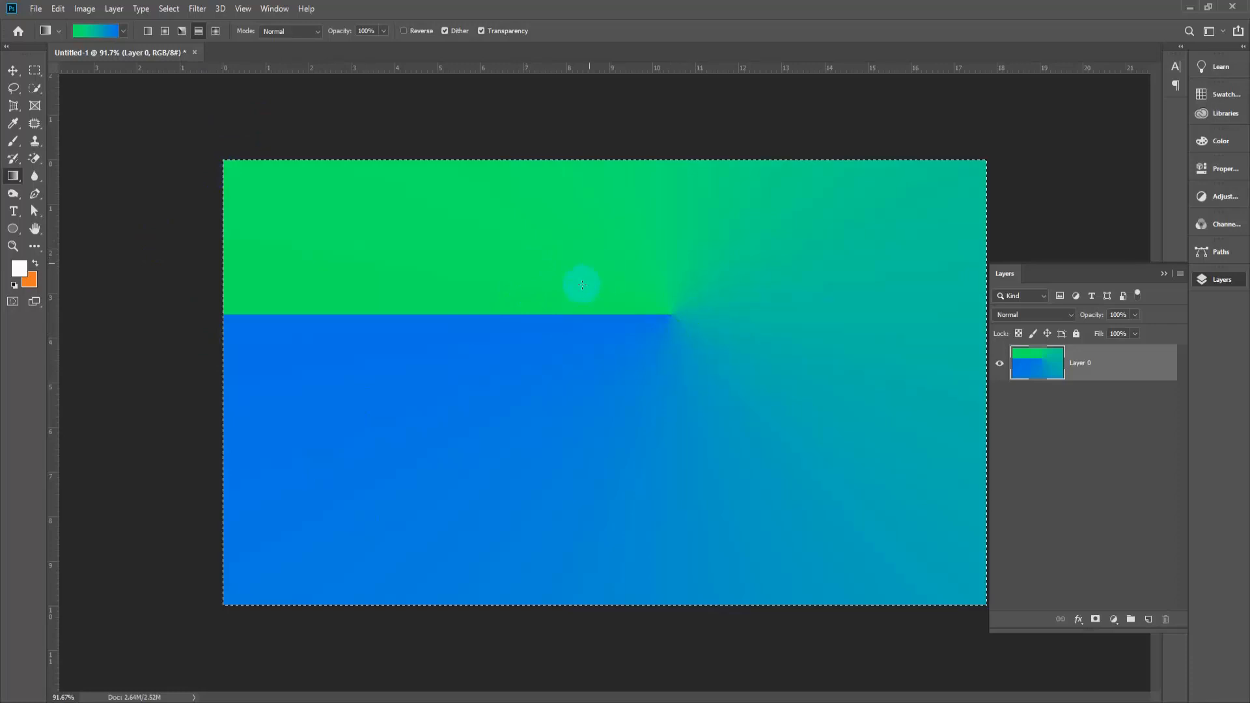
pyautogui.moveTo(567, 281); pyautogui.dragTo(564, 463)
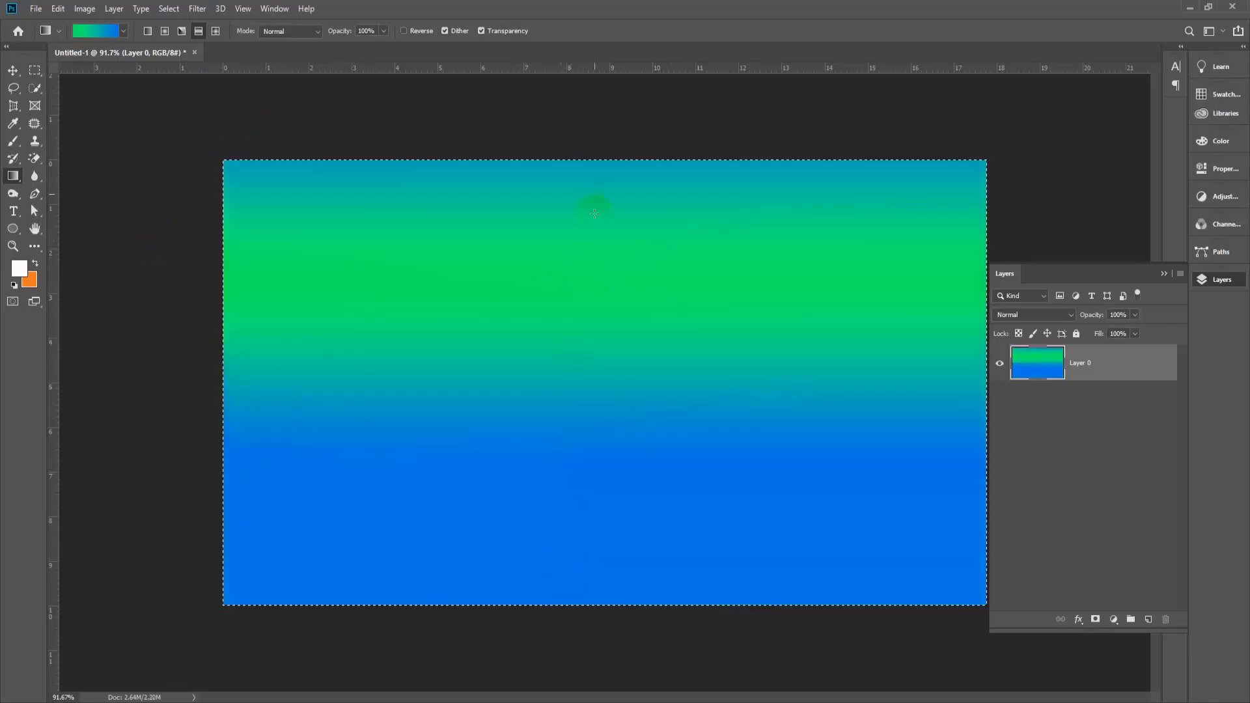
pyautogui.moveTo(587, 513); pyautogui.dragTo(588, 306)
pyautogui.moveTo(614, 243); pyautogui.dragTo(635, 567)
pyautogui.moveTo(572, 291); pyautogui.dragTo(592, 624)
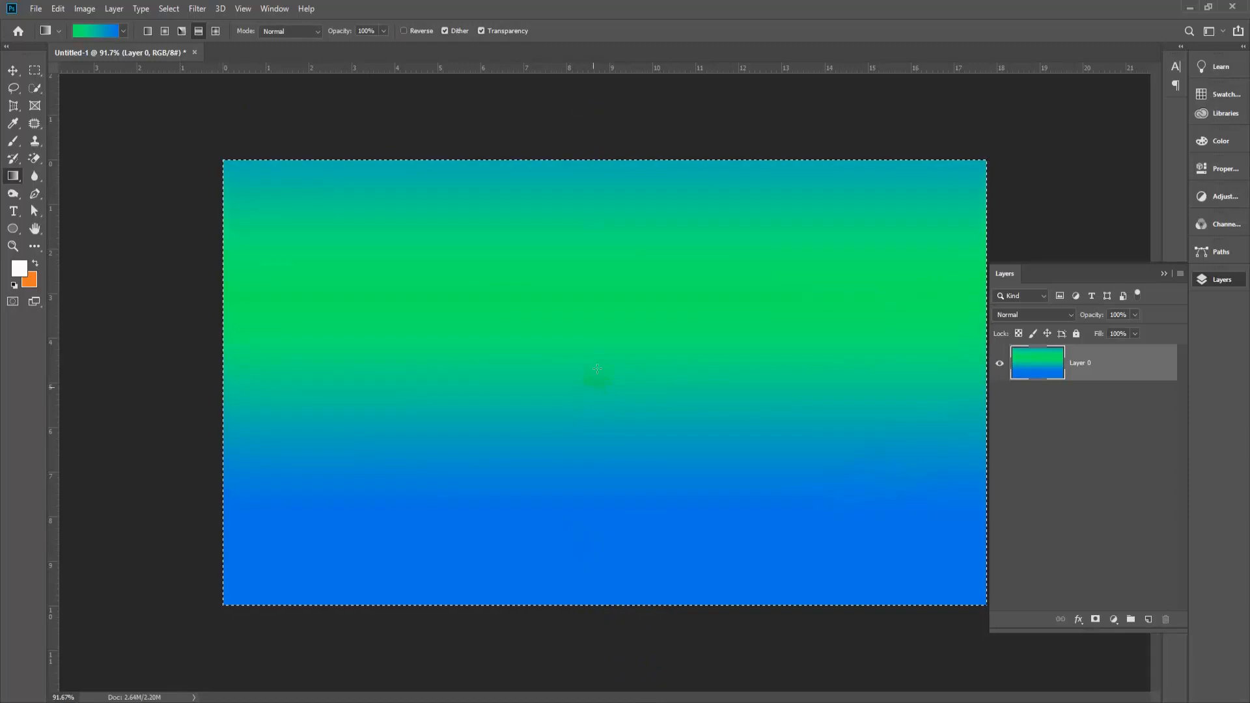
pyautogui.moveTo(623, 292); pyautogui.dragTo(623, 618)
pyautogui.moveTo(580, 394); pyautogui.dragTo(581, 584)
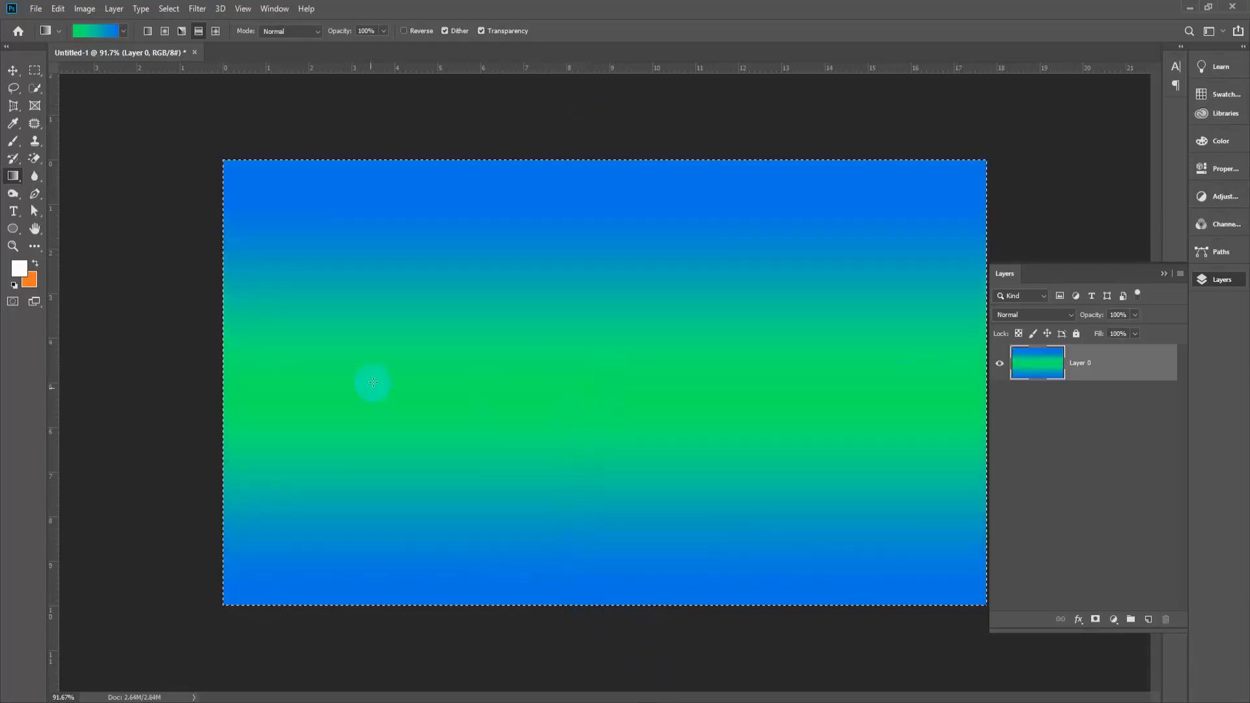
# Redraw the green-to-blue reflected gradient horizontally in both directions, ending with a diagonal stroke from the upper middle toward the lower left
pyautogui.moveTo(745, 385); pyautogui.dragTo(745, 386)
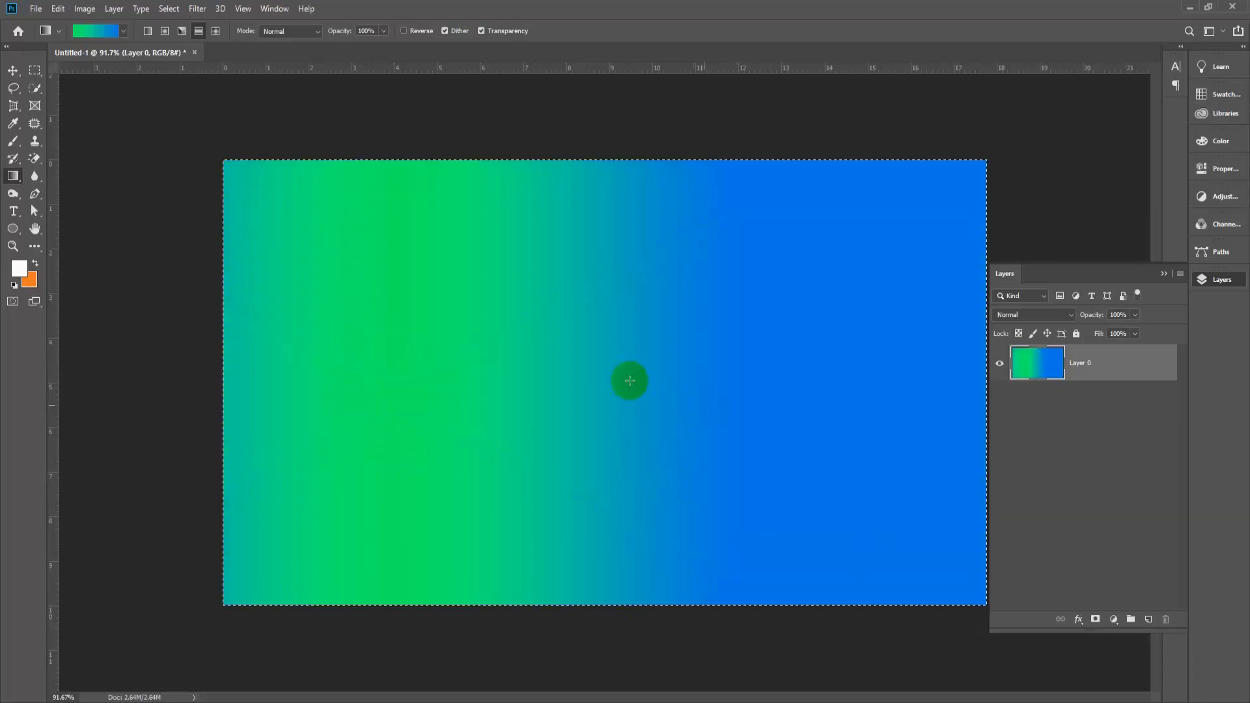
pyautogui.moveTo(619, 377); pyautogui.dragTo(448, 415)
pyautogui.moveTo(848, 361); pyautogui.dragTo(412, 377)
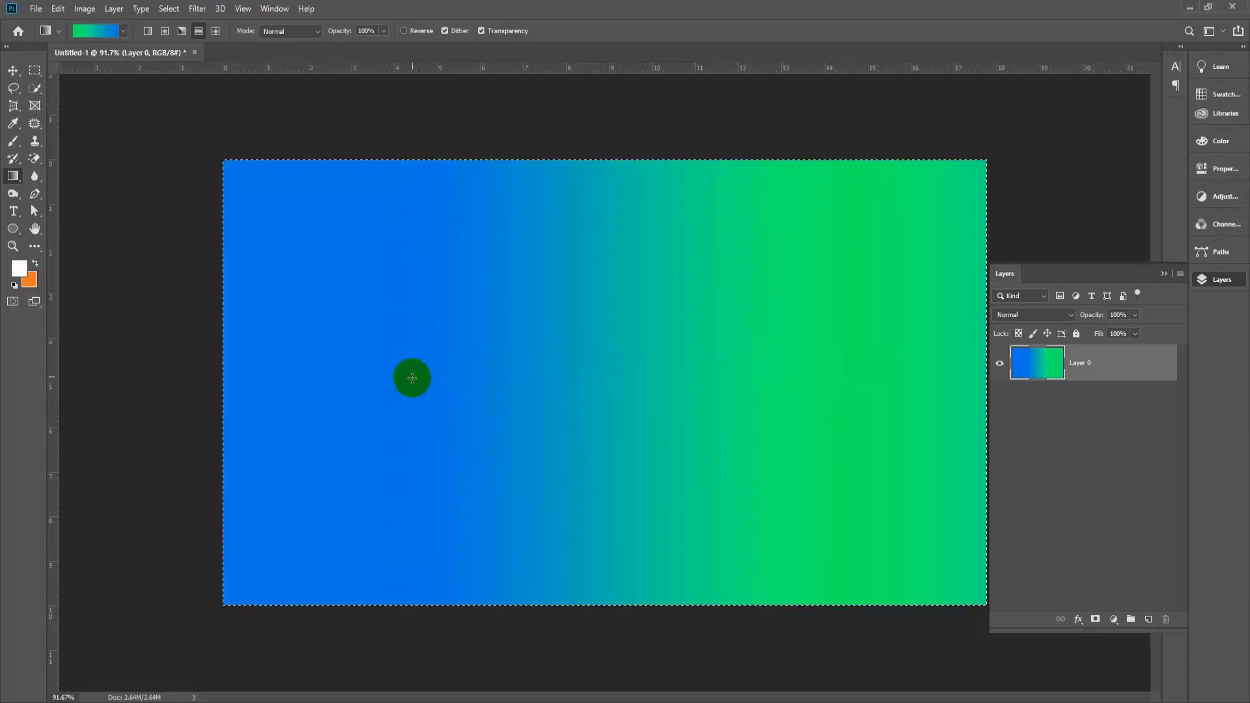
pyautogui.moveTo(575, 278); pyautogui.dragTo(391, 418)
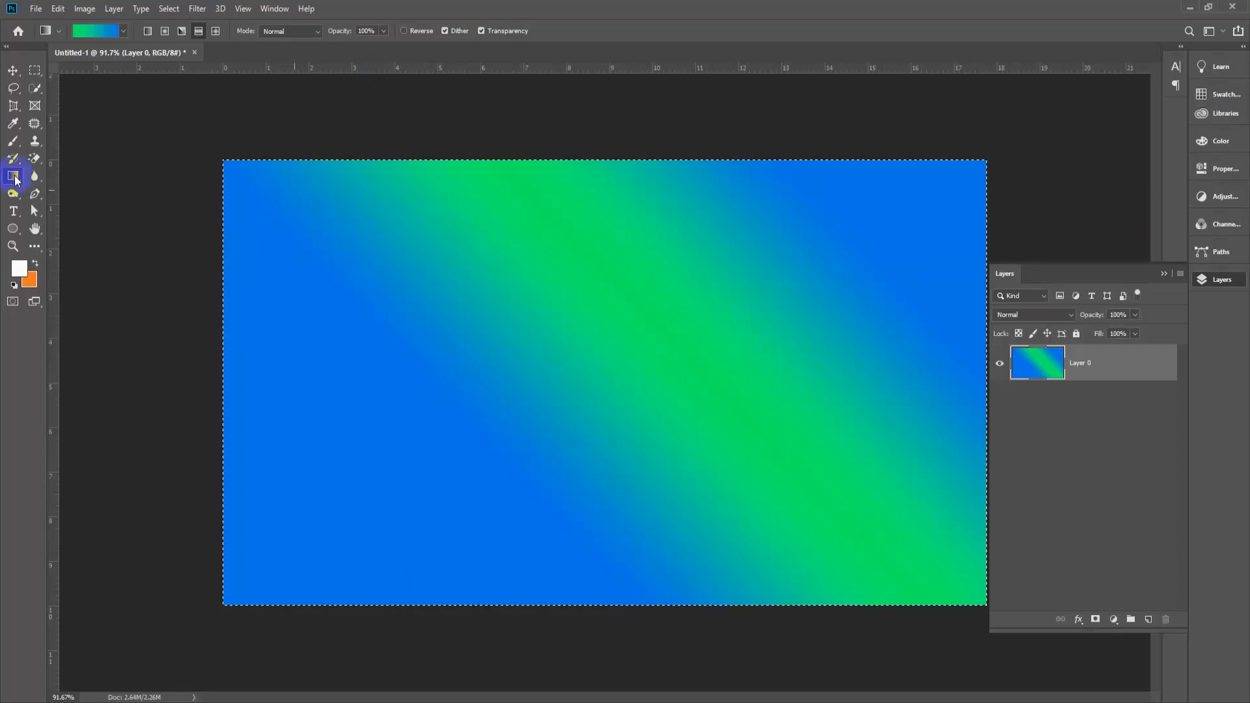
# Reverse the gradient's colour stops, placing blue at 0% and green at 100%, and accept the custom gradient
pyautogui.click(94, 36)
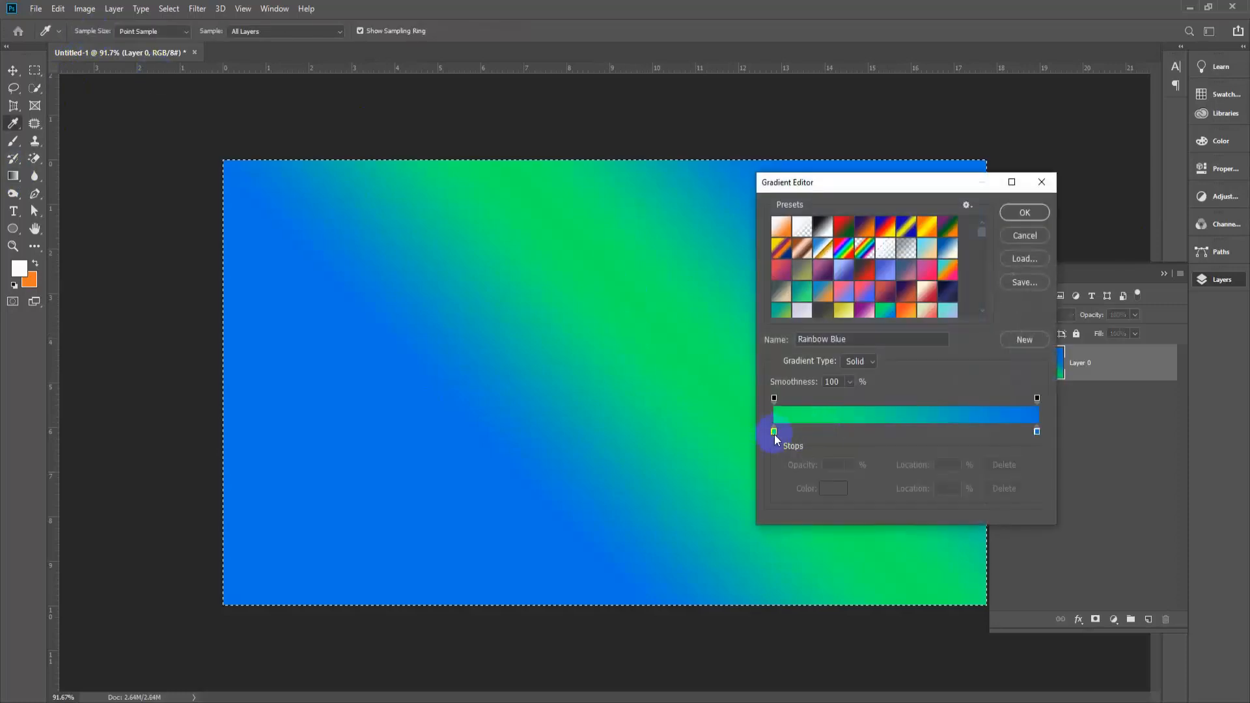
pyautogui.moveTo(829, 433); pyautogui.dragTo(999, 475)
pyautogui.moveTo(778, 432); pyautogui.dragTo(998, 497)
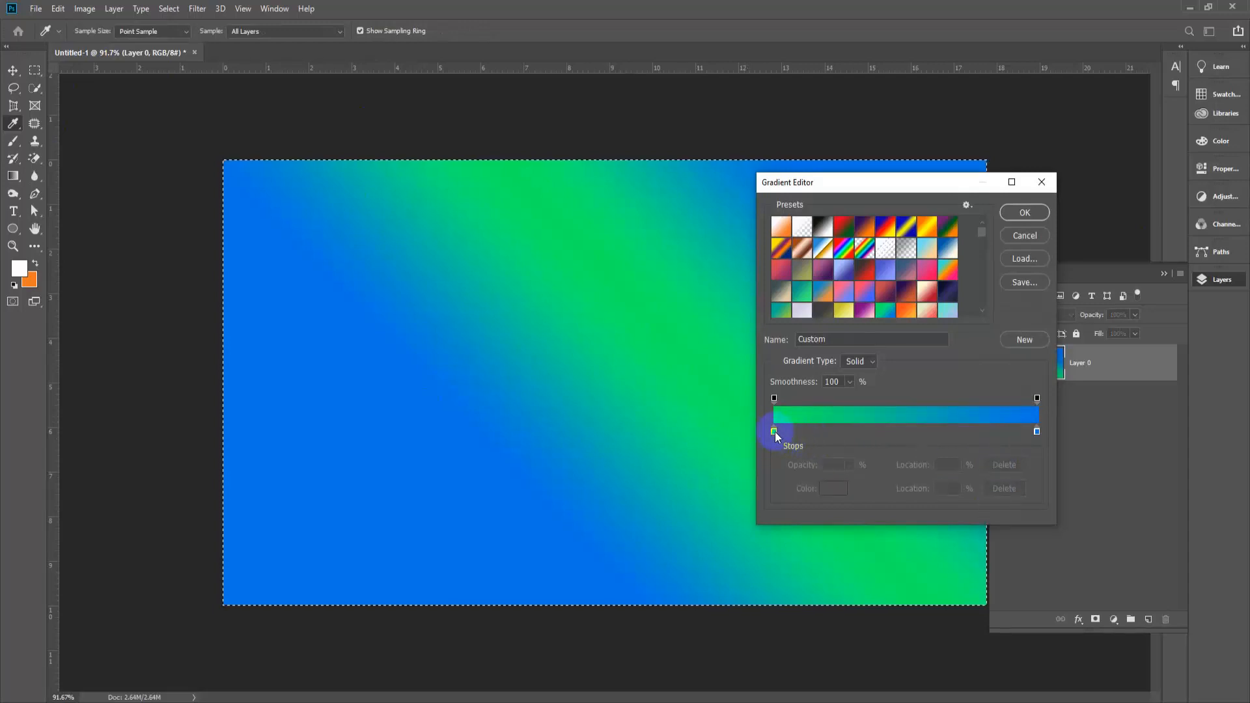
pyautogui.moveTo(774, 433)
pyautogui.mouseDown()
pyautogui.moveTo(1063, 432)
pyautogui.moveTo(774, 433)
pyautogui.mouseUp()
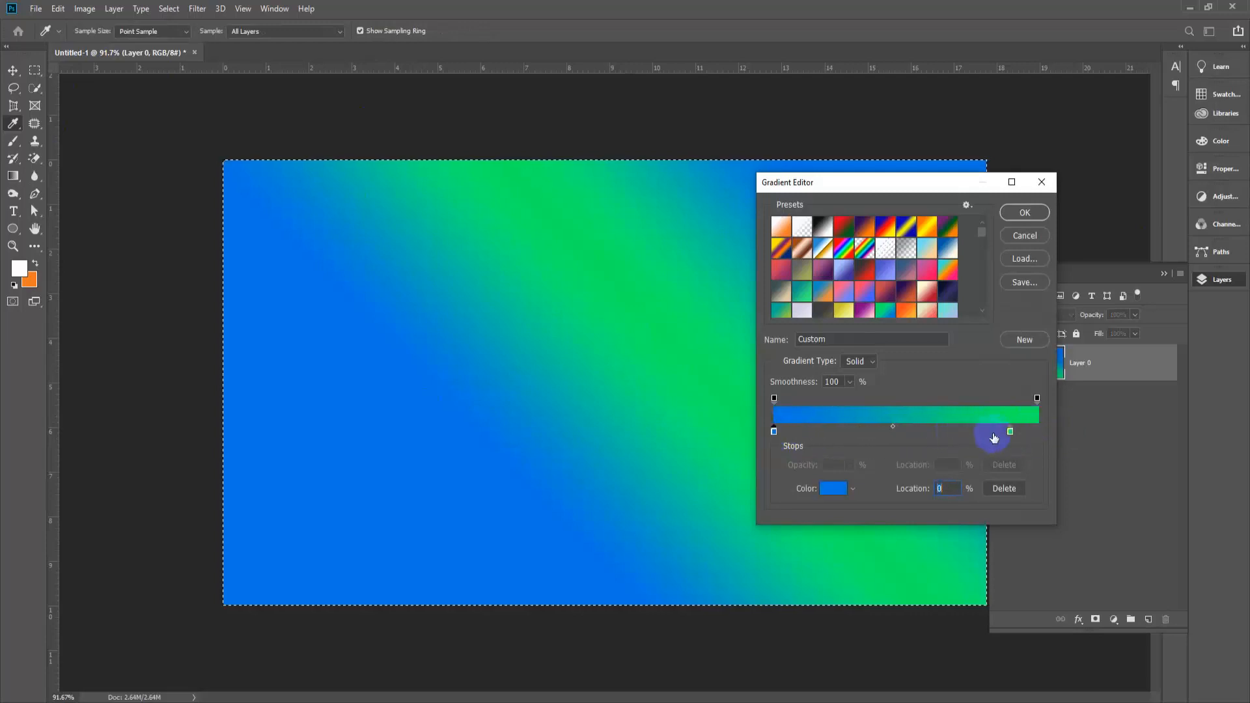
pyautogui.moveTo(1010, 432); pyautogui.dragTo(1044, 430)
pyautogui.click(1025, 212)
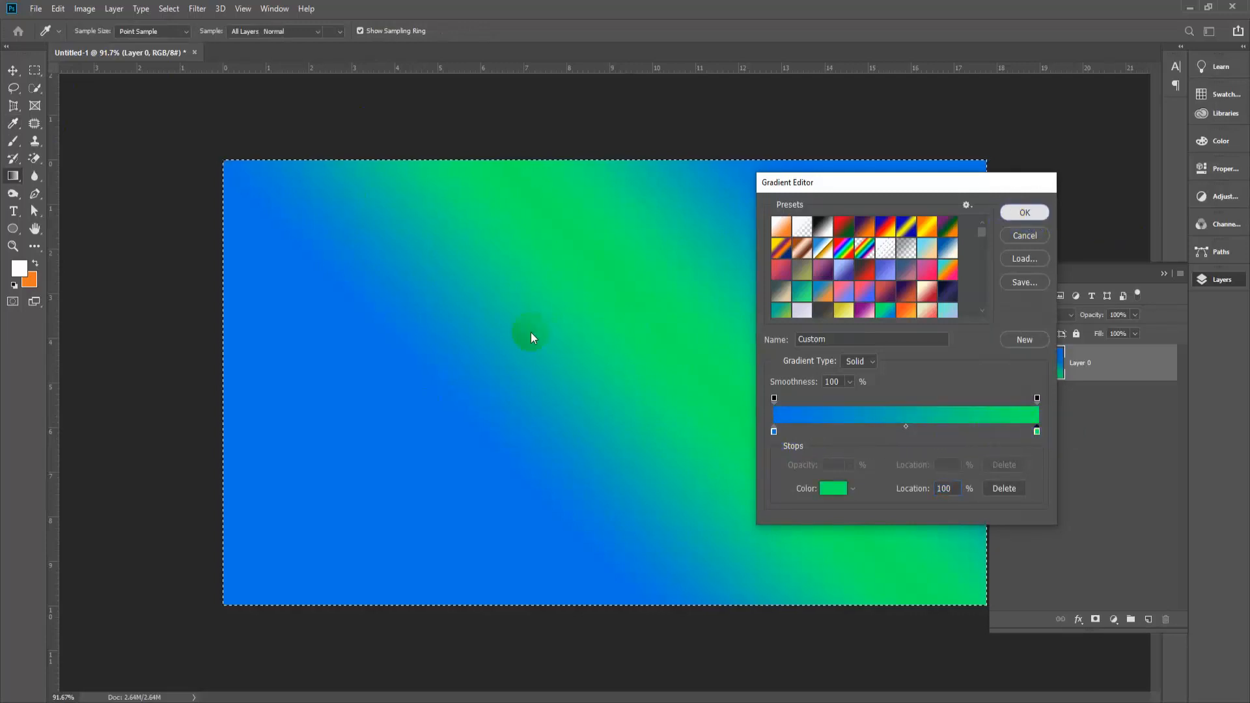
# Draw the blue-to-green reflected gradient at several positions and angles, ending with a vertical blue band through the canvas centre
pyautogui.moveTo(786, 248); pyautogui.dragTo(480, 402)
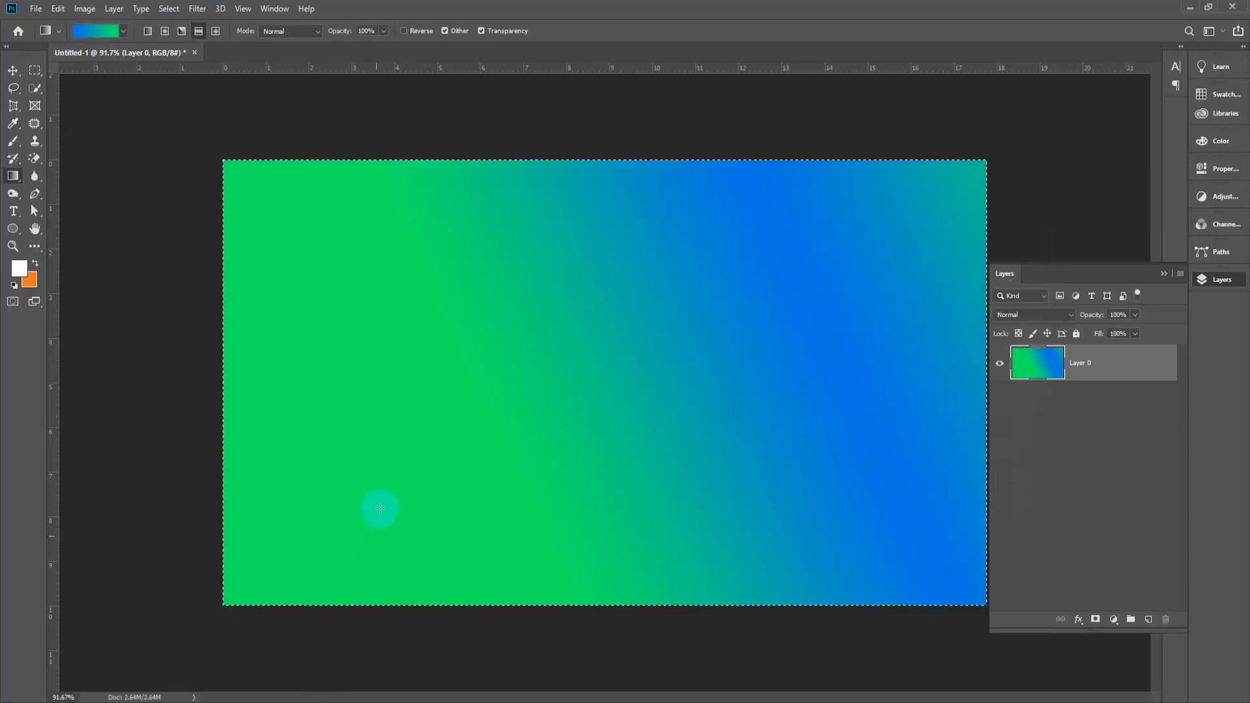
pyautogui.moveTo(533, 473); pyautogui.dragTo(557, 441)
pyautogui.moveTo(481, 409); pyautogui.dragTo(636, 404)
pyautogui.moveTo(593, 358); pyautogui.dragTo(763, 391)
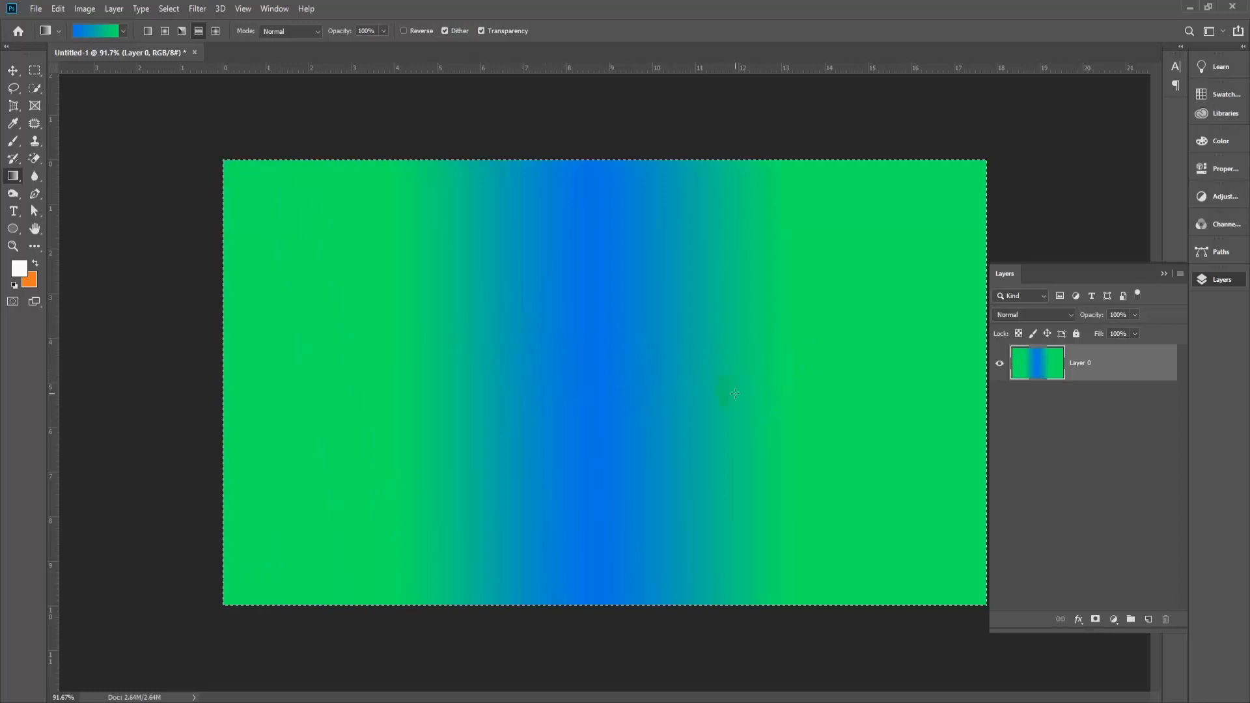
pyautogui.moveTo(560, 402); pyautogui.dragTo(562, 404)
# Switch to the Diamond gradient and draw it at several positions and sizes, ending with a large tilted one from near the centre toward the lower left
pyautogui.click(216, 31)
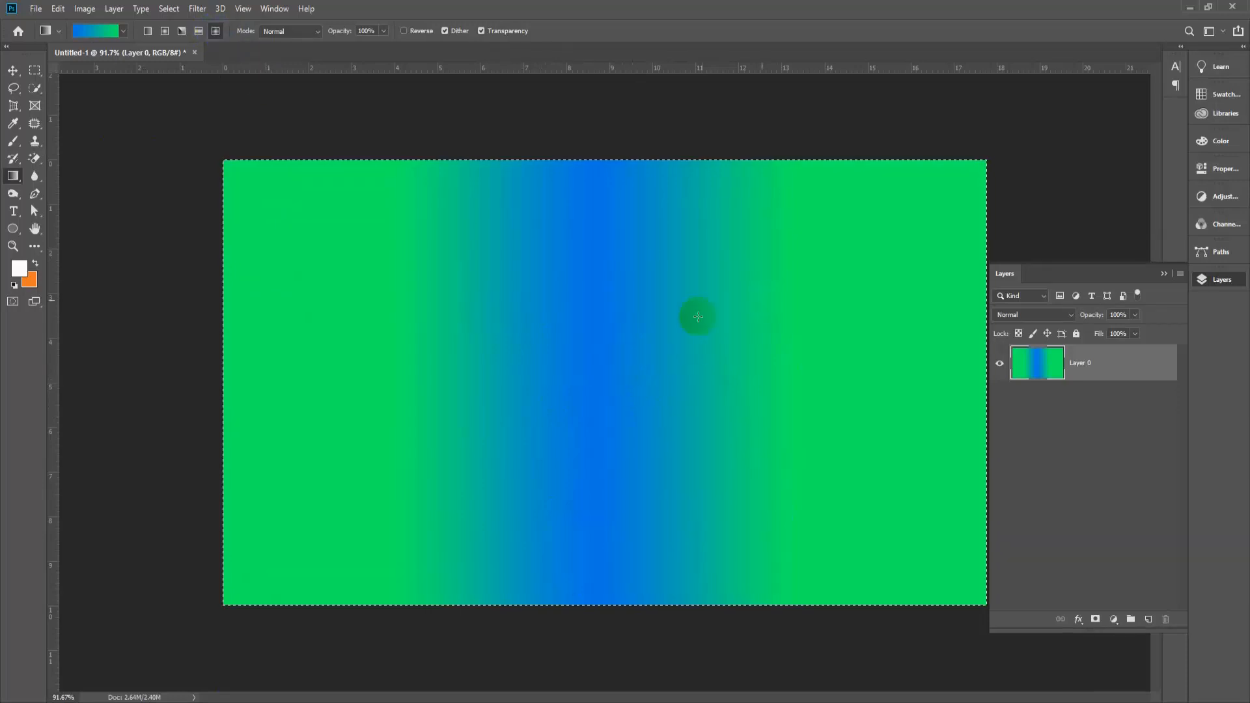
pyautogui.moveTo(488, 282); pyautogui.dragTo(546, 350)
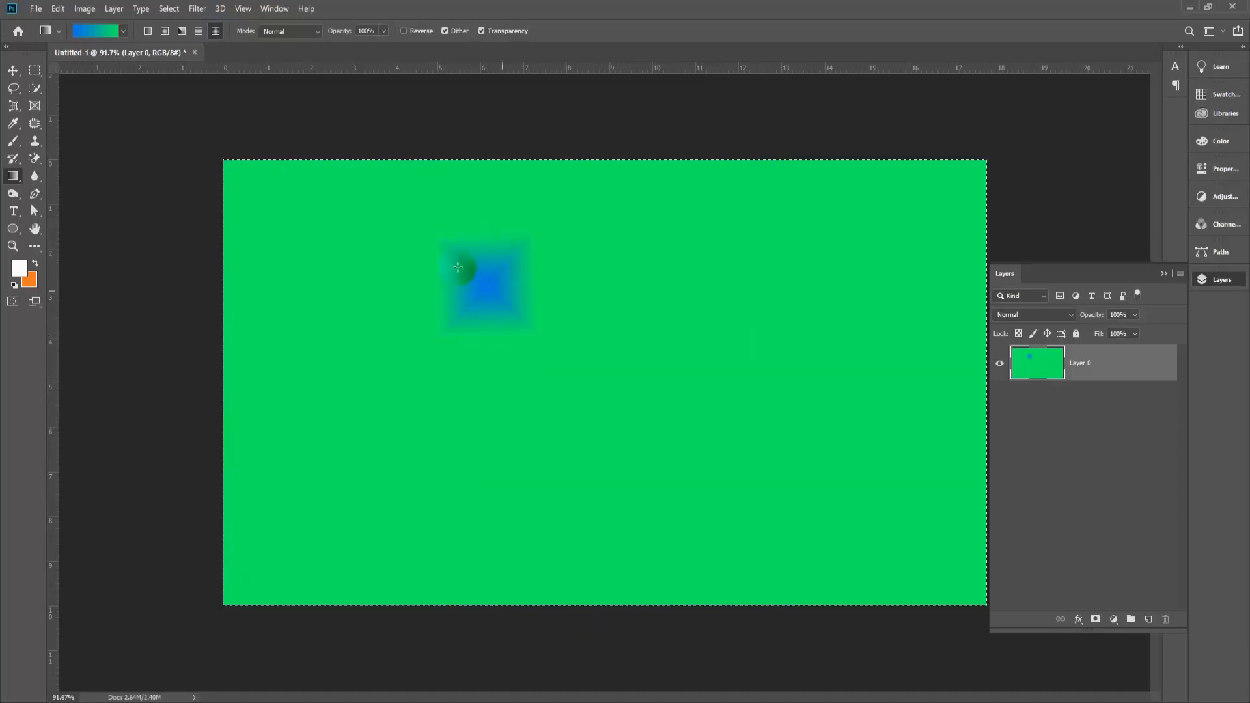
pyautogui.moveTo(934, 218); pyautogui.dragTo(886, 265)
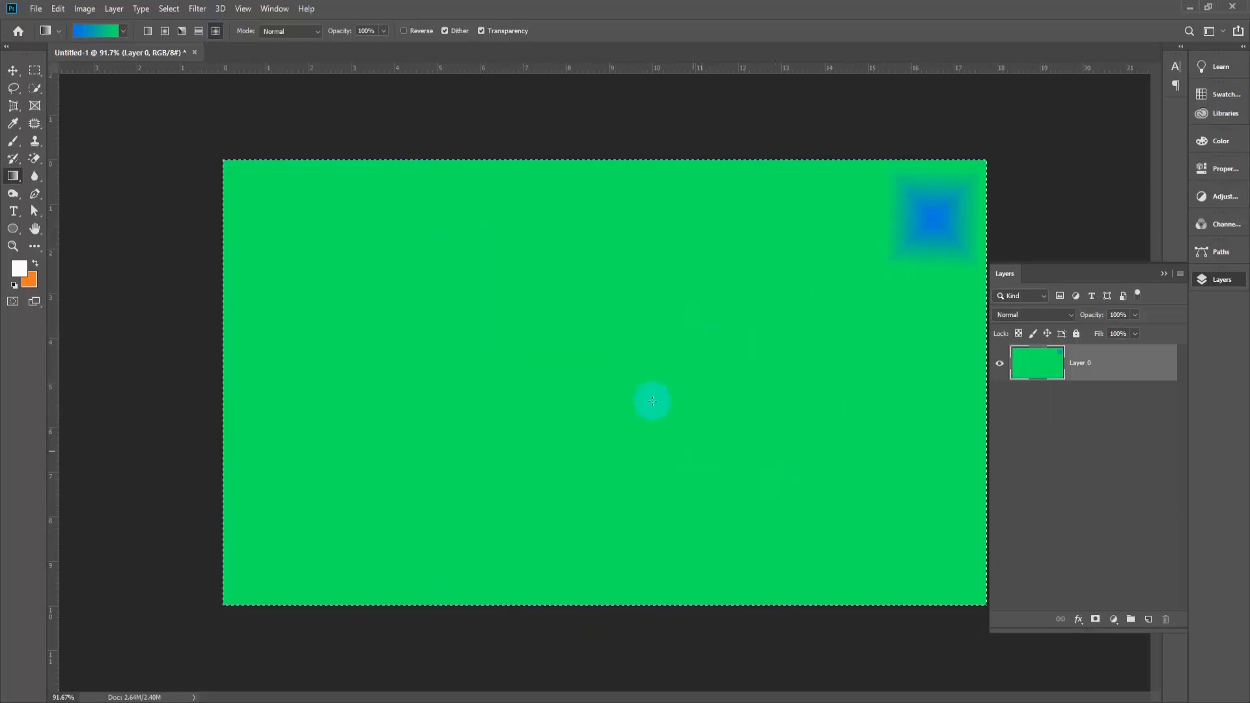
pyautogui.moveTo(593, 324); pyautogui.dragTo(590, 551)
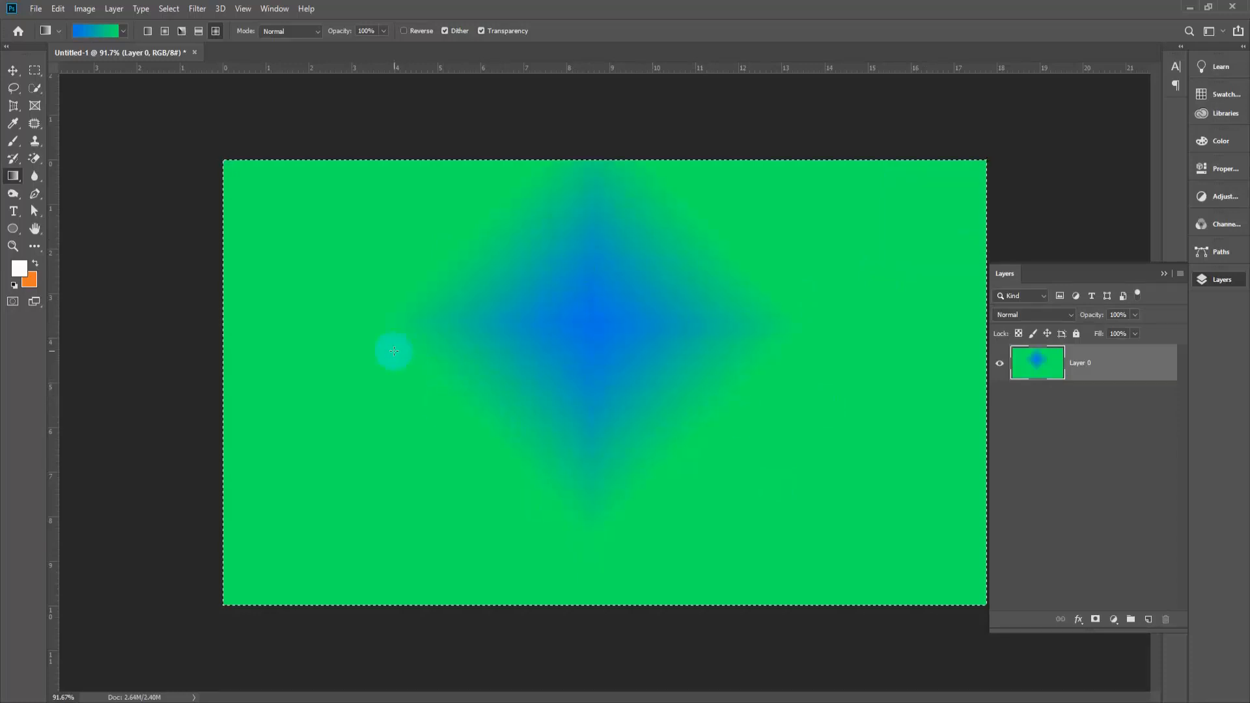
pyautogui.moveTo(232, 326); pyautogui.dragTo(569, 514)
pyautogui.moveTo(571, 350); pyautogui.dragTo(869, 547)
pyautogui.moveTo(780, 260); pyautogui.dragTo(896, 497)
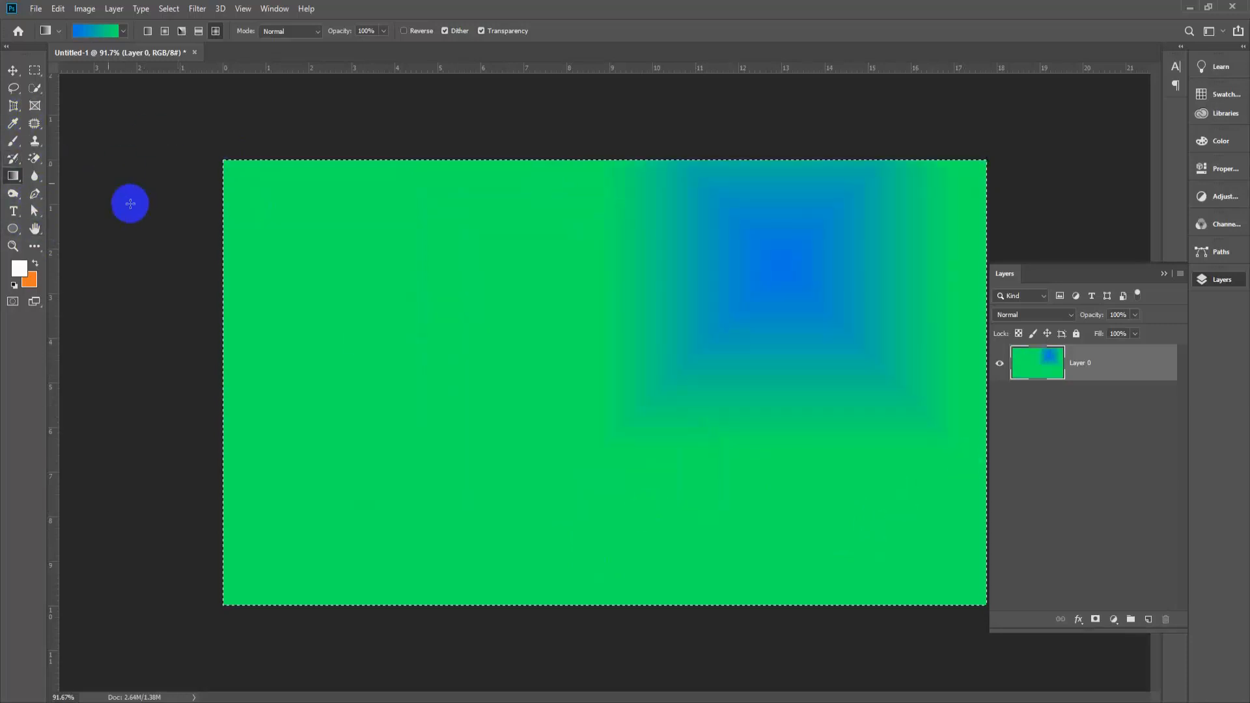
pyautogui.moveTo(641, 409); pyautogui.dragTo(326, 591)
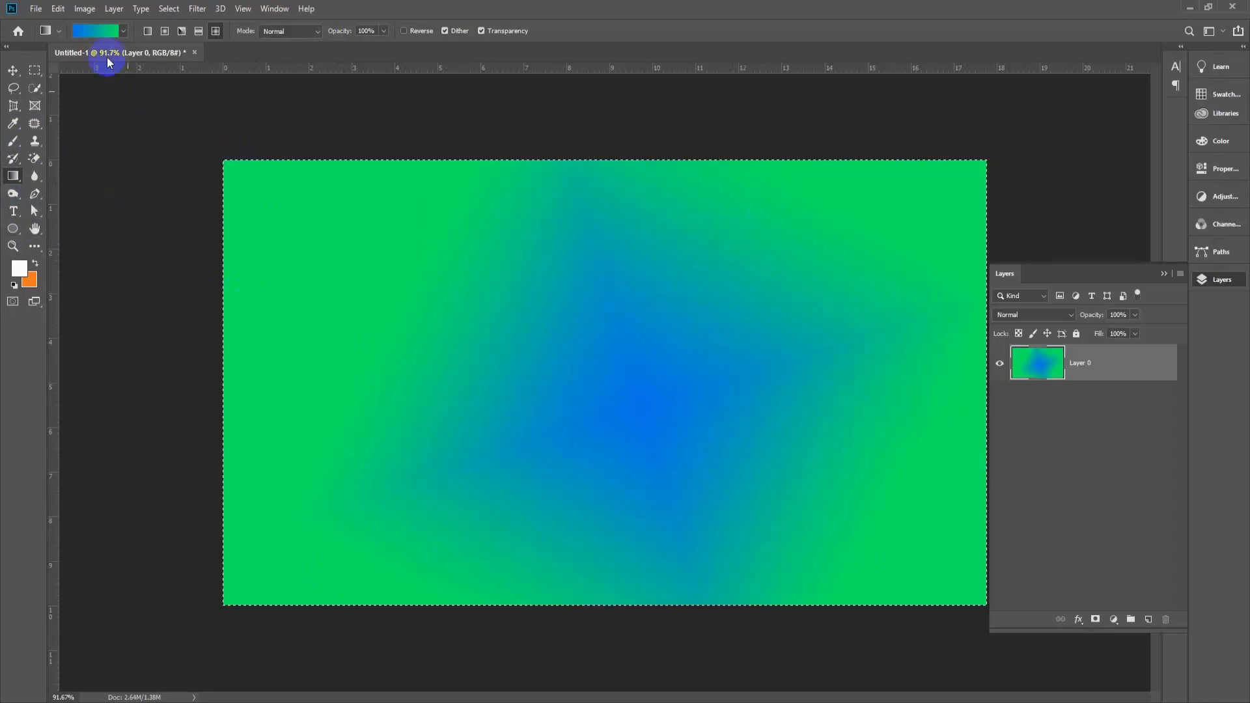
# Choose the Blood Red gradient preset, draw it with the Diamond gradient, and redraw it as a Radial gradient toward the lower left
pyautogui.click(102, 33)
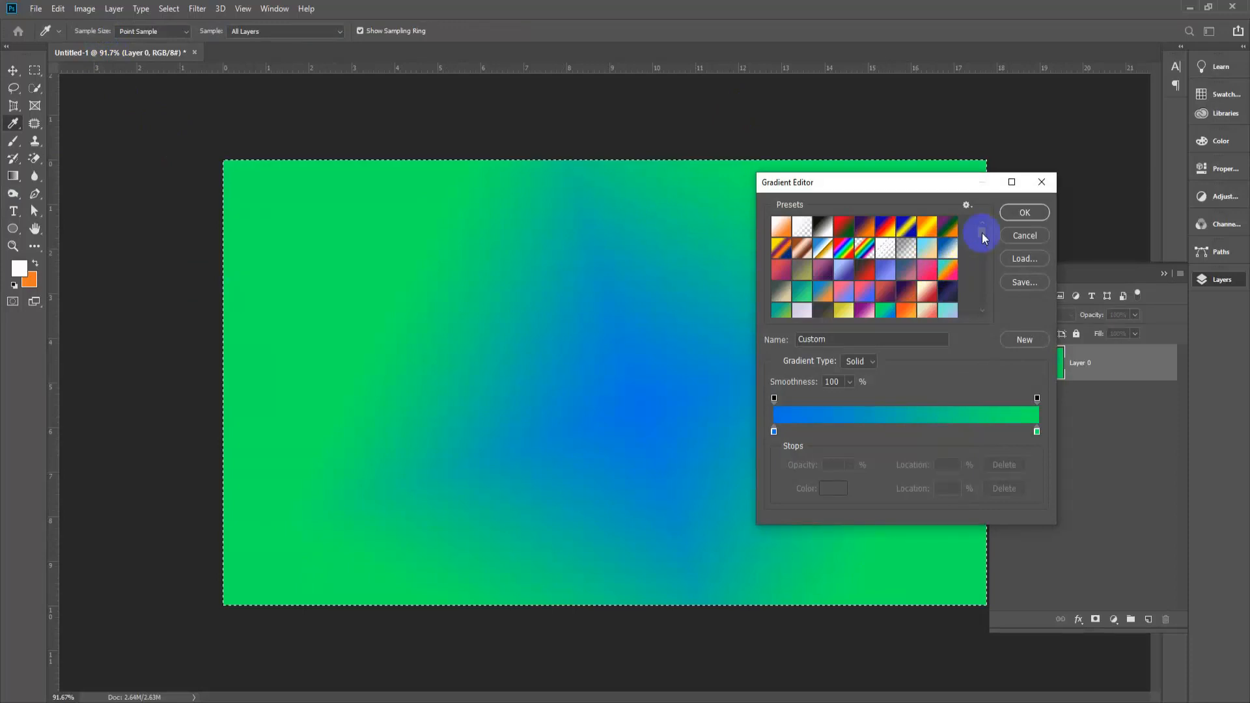
pyautogui.moveTo(984, 238); pyautogui.dragTo(981, 259)
pyautogui.click(930, 264)
pyautogui.click(1025, 215)
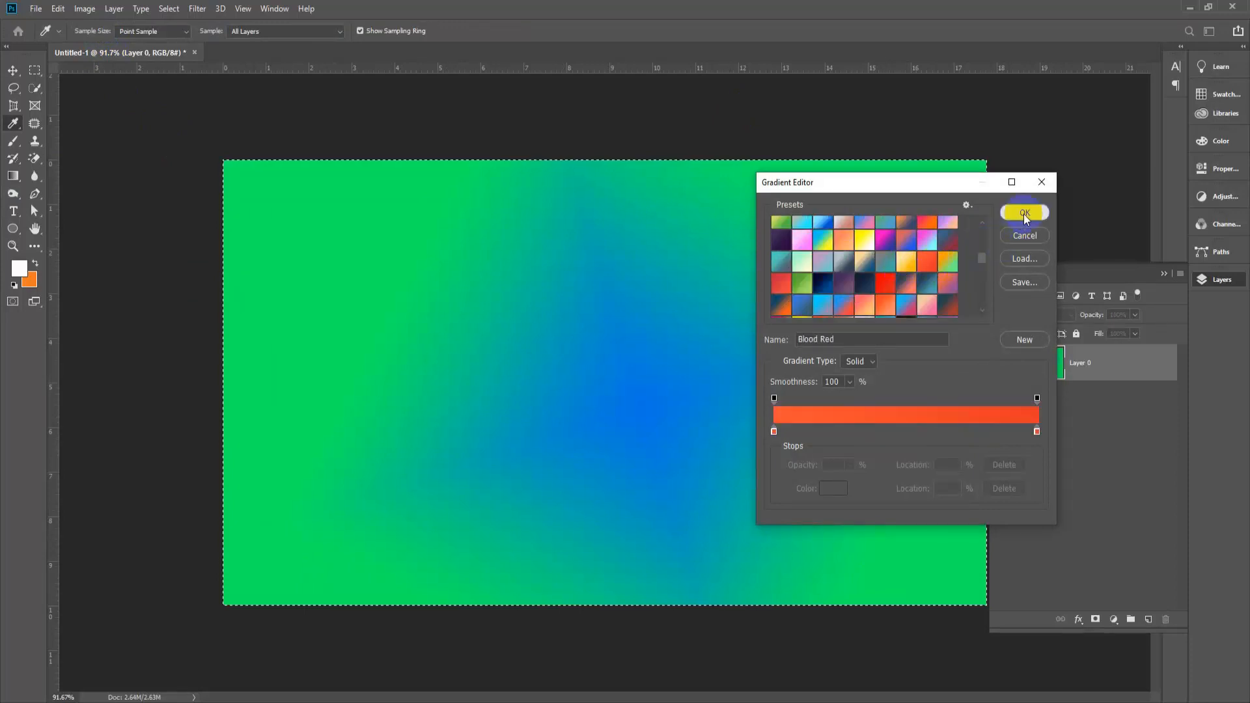
pyautogui.moveTo(403, 518); pyautogui.dragTo(346, 572)
pyautogui.moveTo(369, 344); pyautogui.dragTo(734, 455)
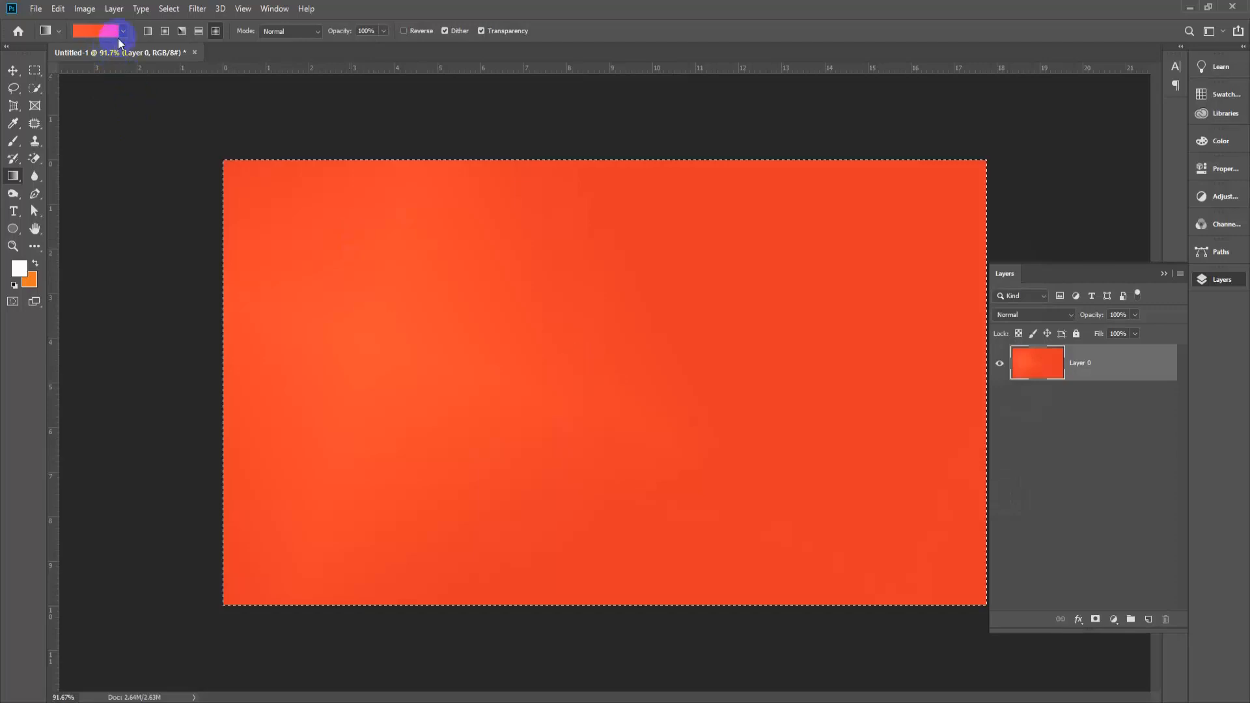
pyautogui.click(164, 31)
pyautogui.moveTo(651, 373); pyautogui.dragTo(459, 502)
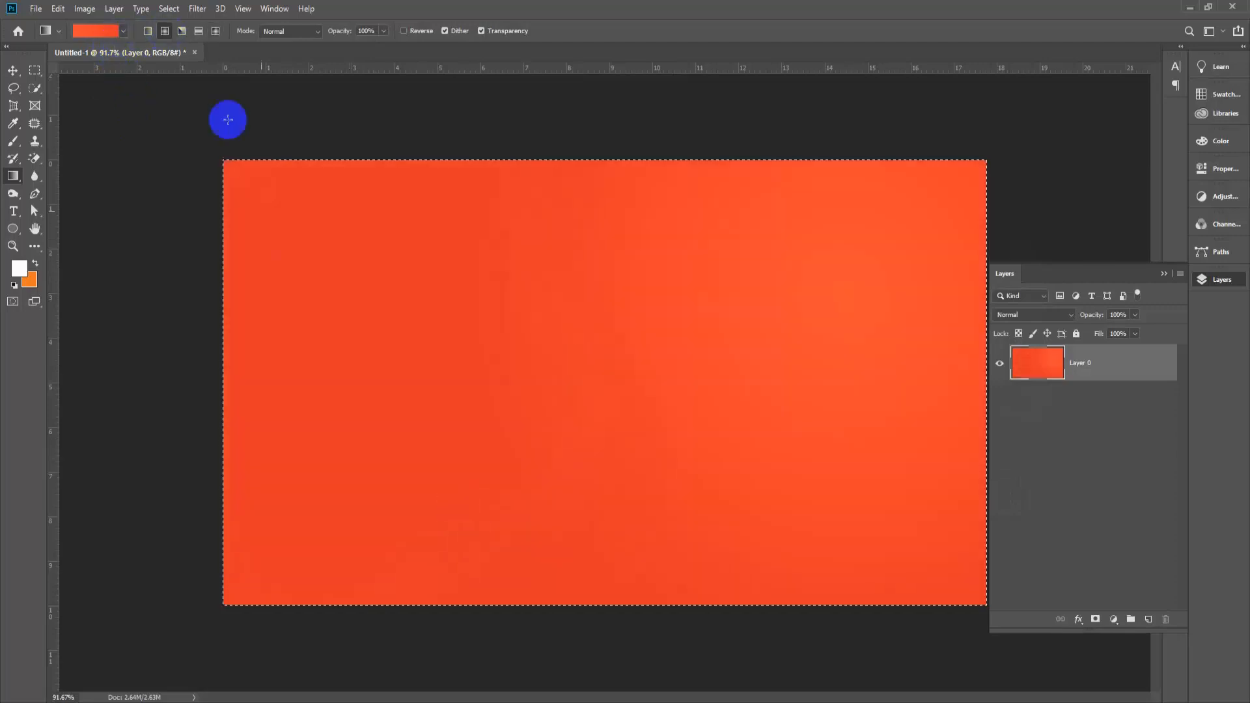
# Choose the pink-to-blue gradient preset, draw it radially from the canvas's upper right toward the lower left, and clear the selection
pyautogui.click(102, 39)
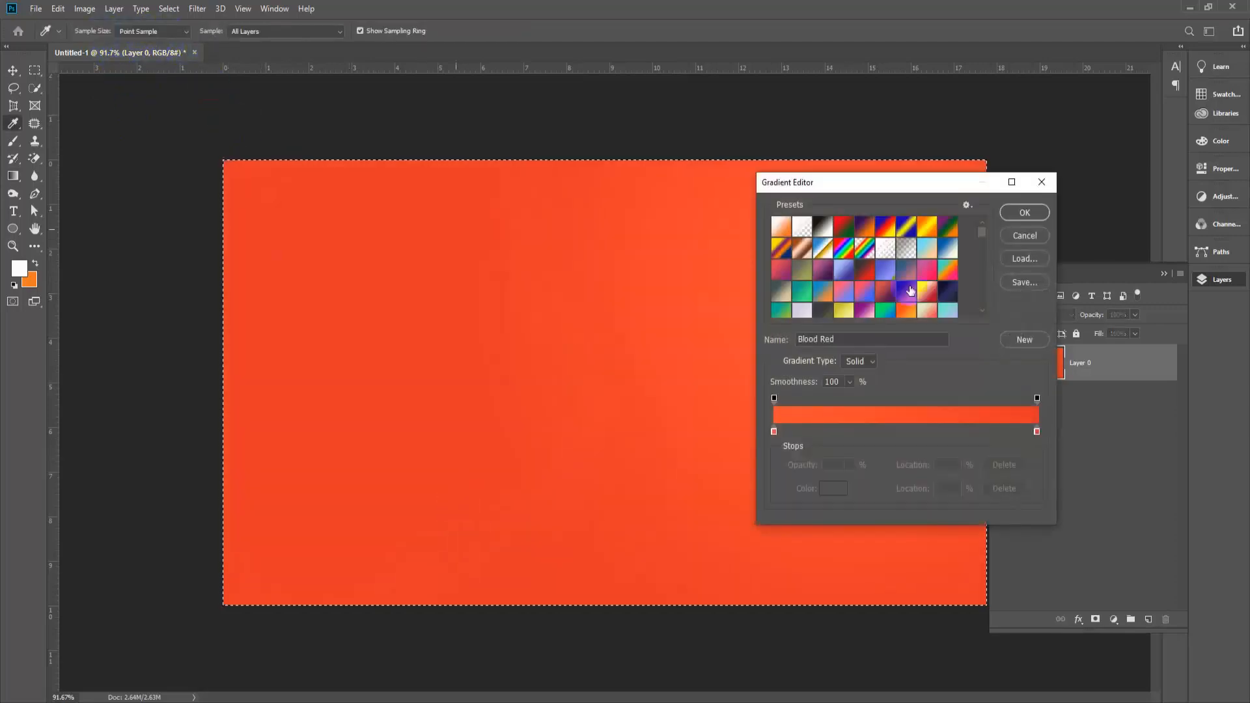
pyautogui.click(844, 290)
pyautogui.click(1015, 213)
pyautogui.moveTo(785, 267); pyautogui.dragTo(493, 494)
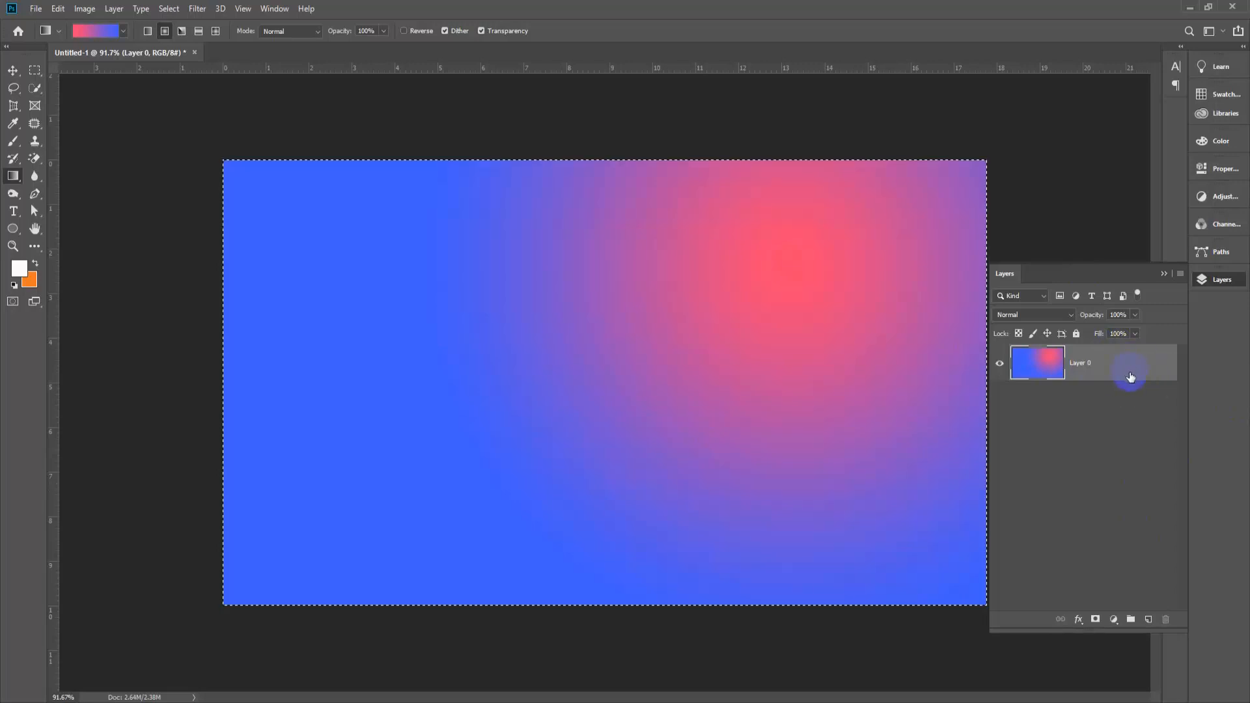
pyautogui.hotkey('ctrl', 'd')
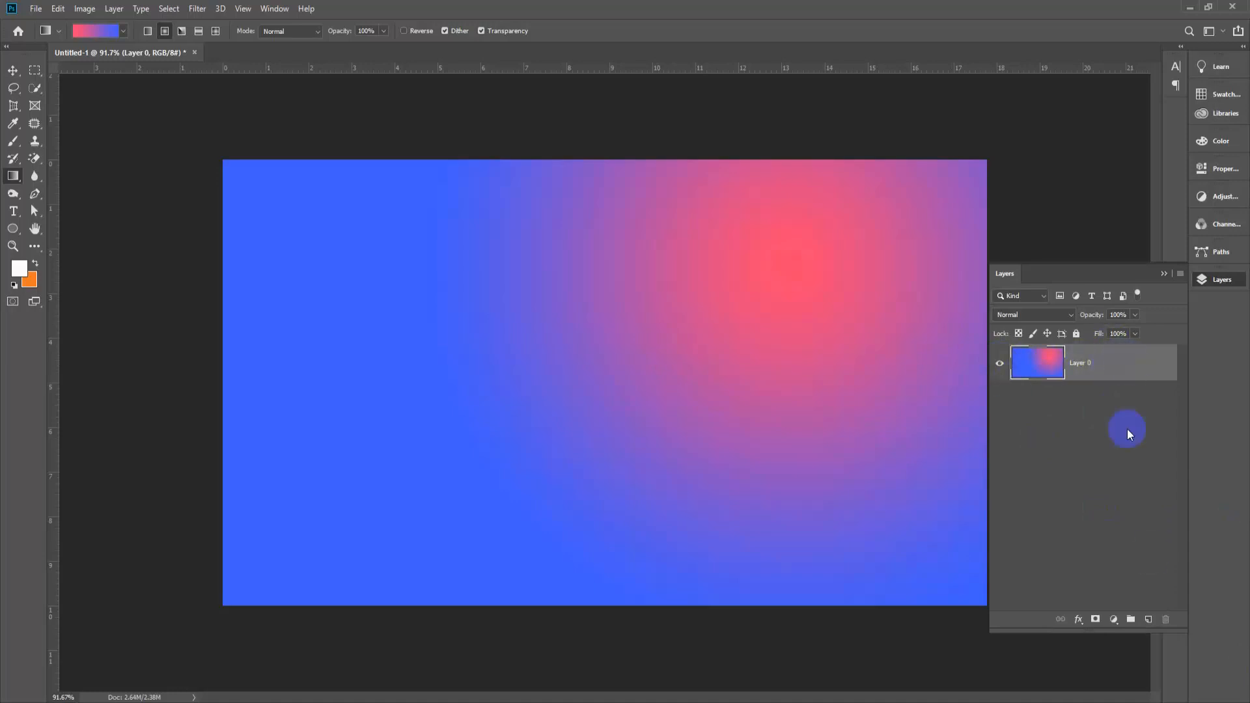
# Add a new empty layer above the gradient layer and hide Layer 0
pyautogui.click(1148, 619)
pyautogui.click(999, 400)
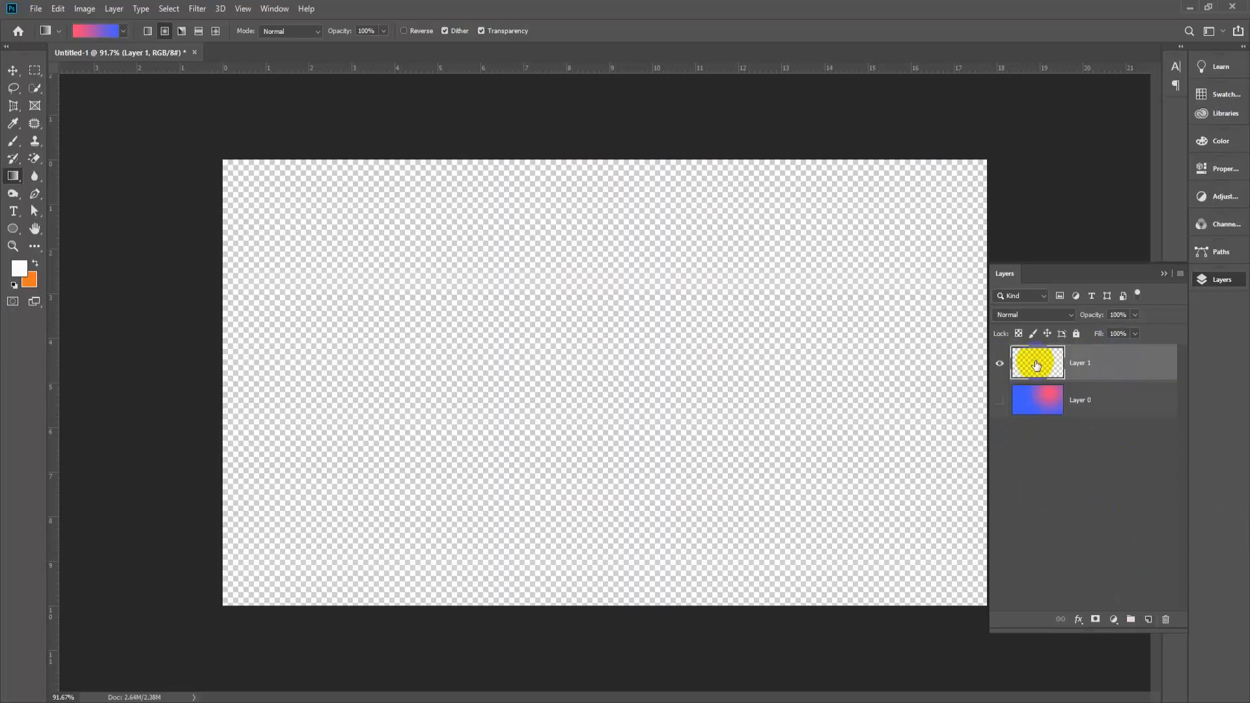
# Try the Gradient Overlay and Color Overlay layer styles on the empty top layer, and discard them
pyautogui.doubleClick(1127, 376)
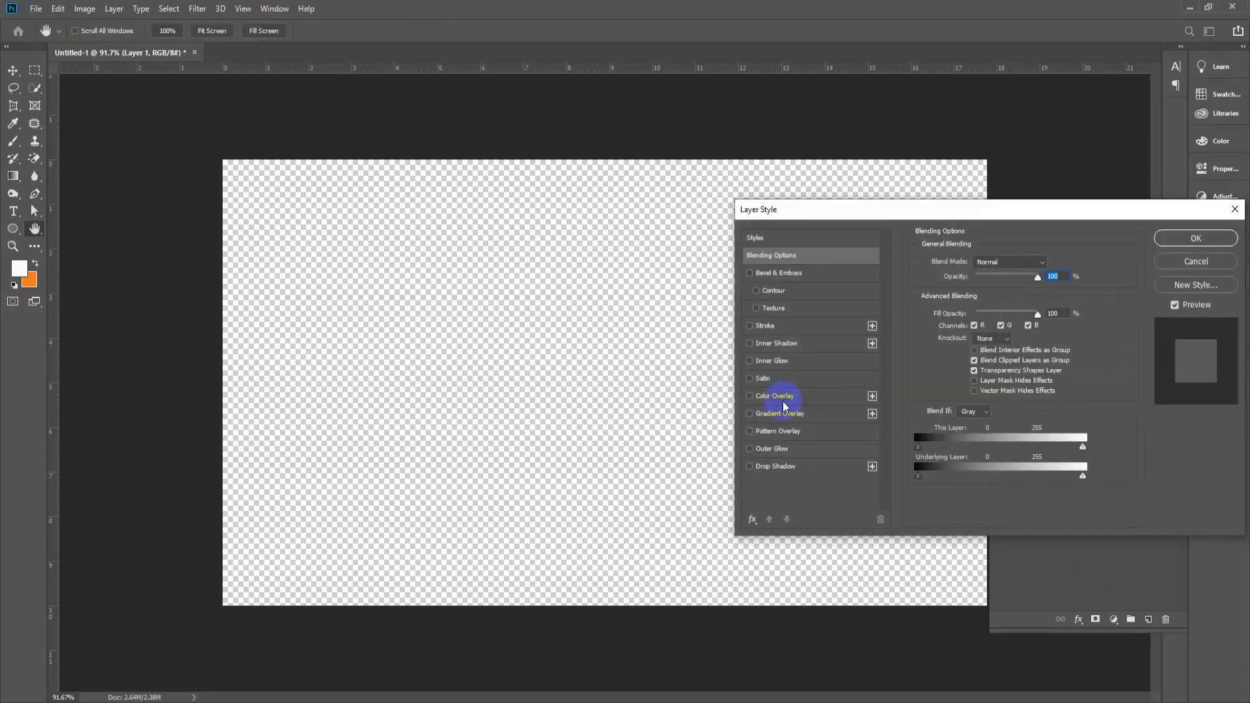
pyautogui.click(778, 414)
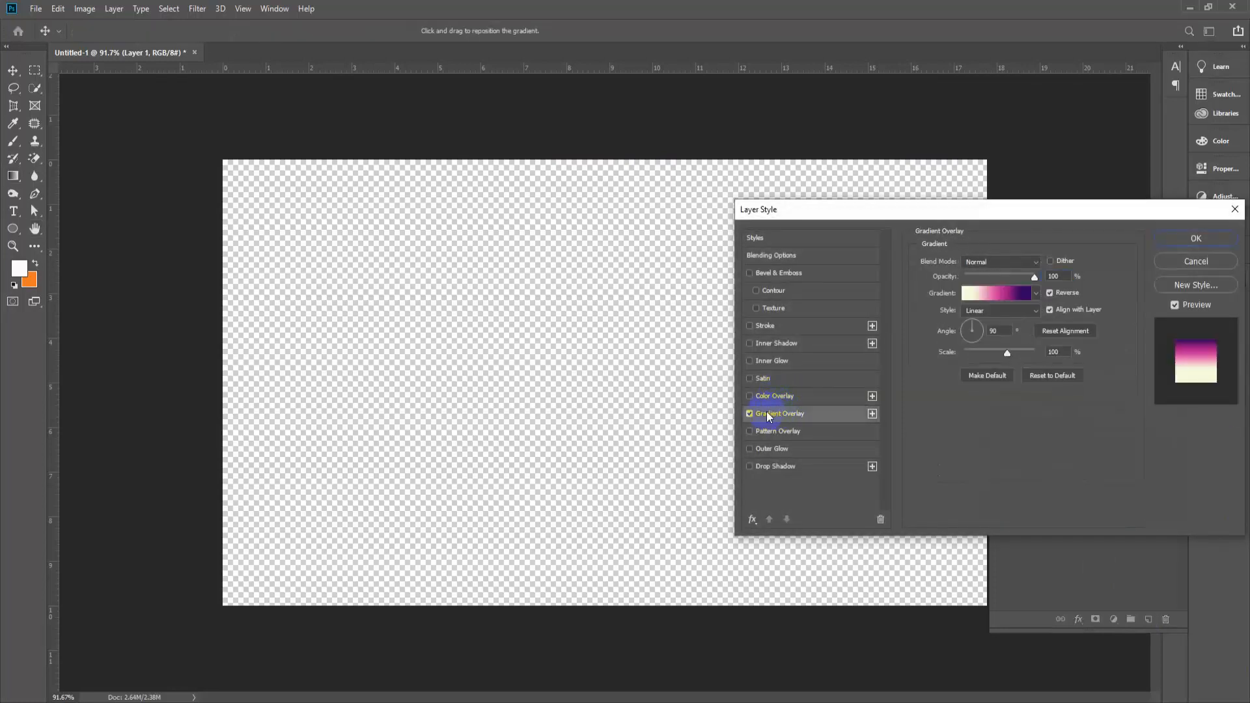
pyautogui.click(750, 414)
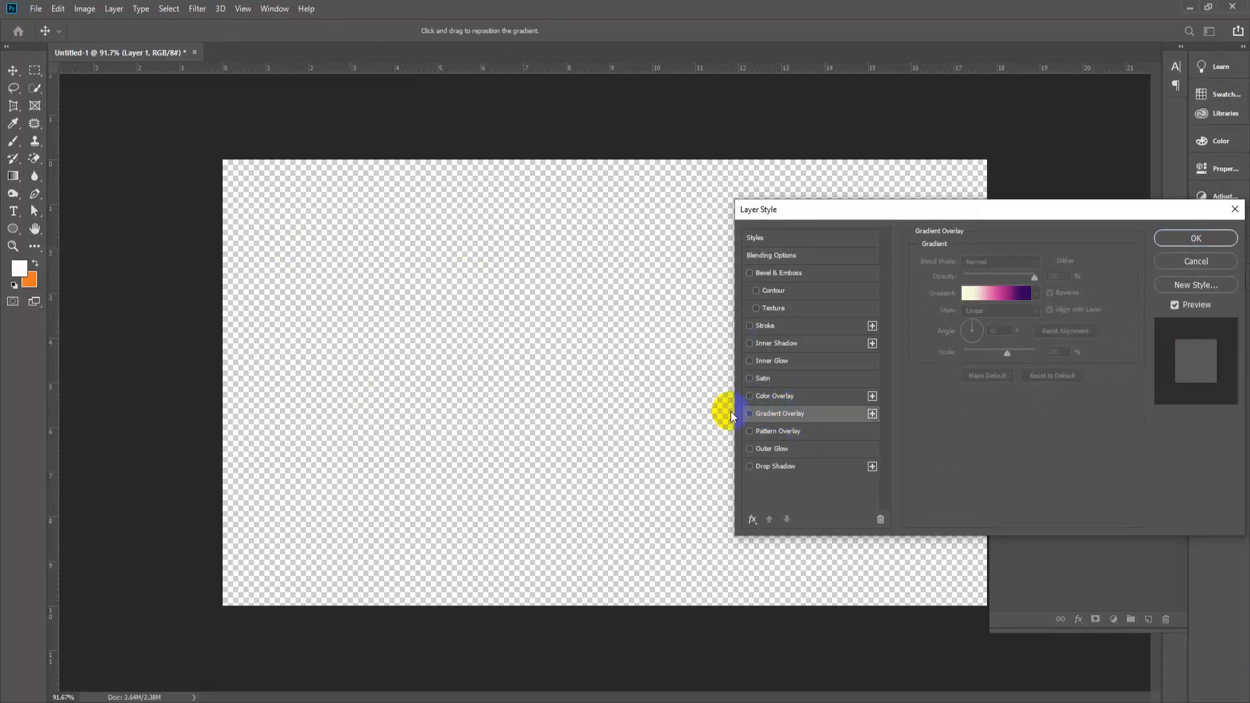
pyautogui.click(768, 395)
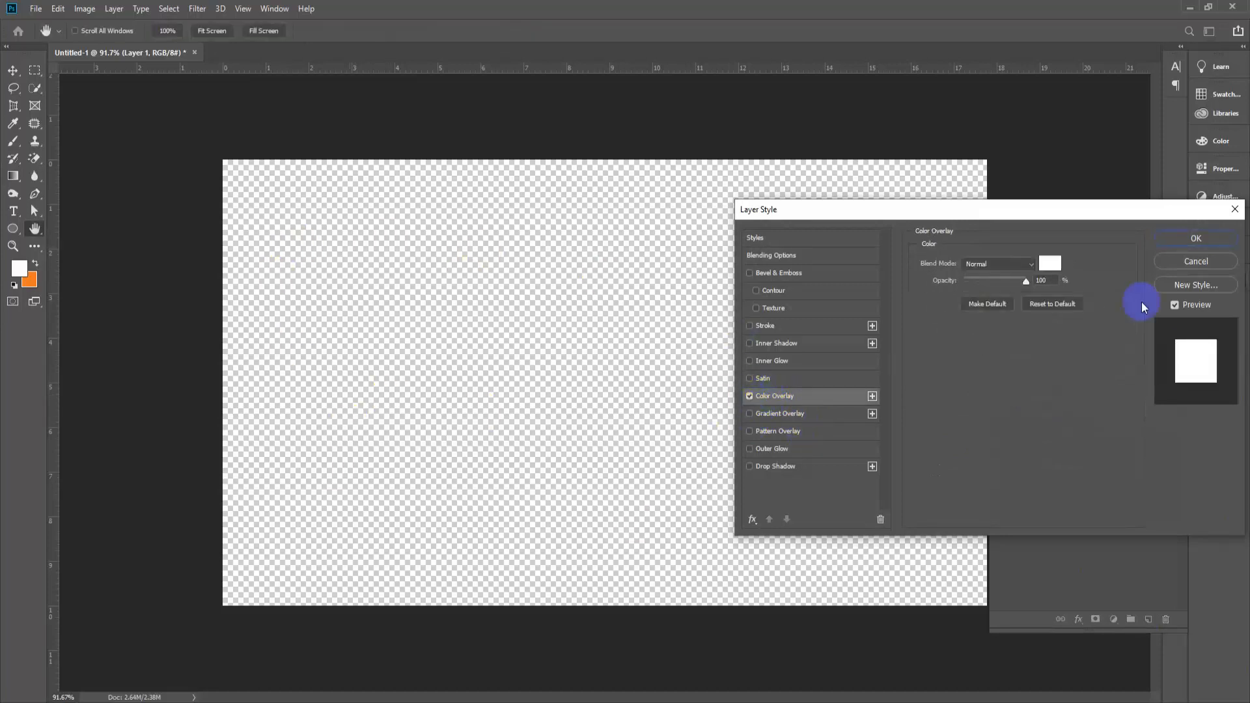
pyautogui.click(1196, 261)
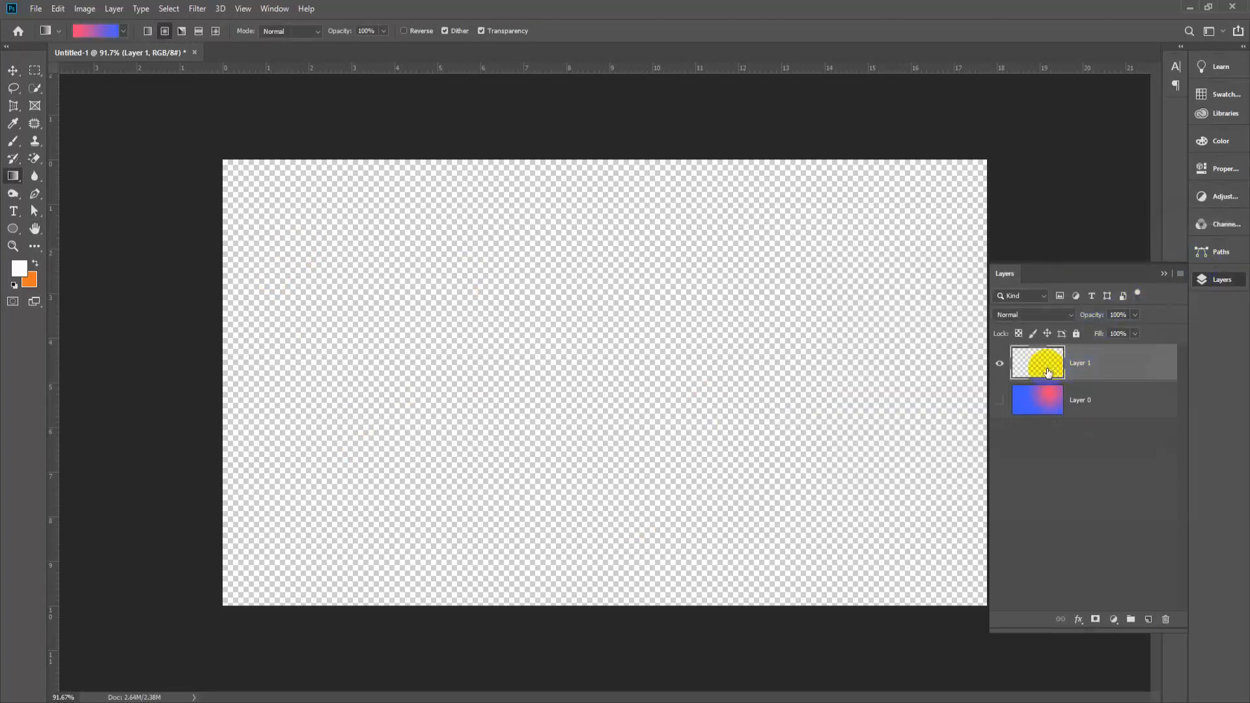
# Fill the whole empty top layer with white and add a Gradient Overlay layer style to it
pyautogui.click(34, 69)
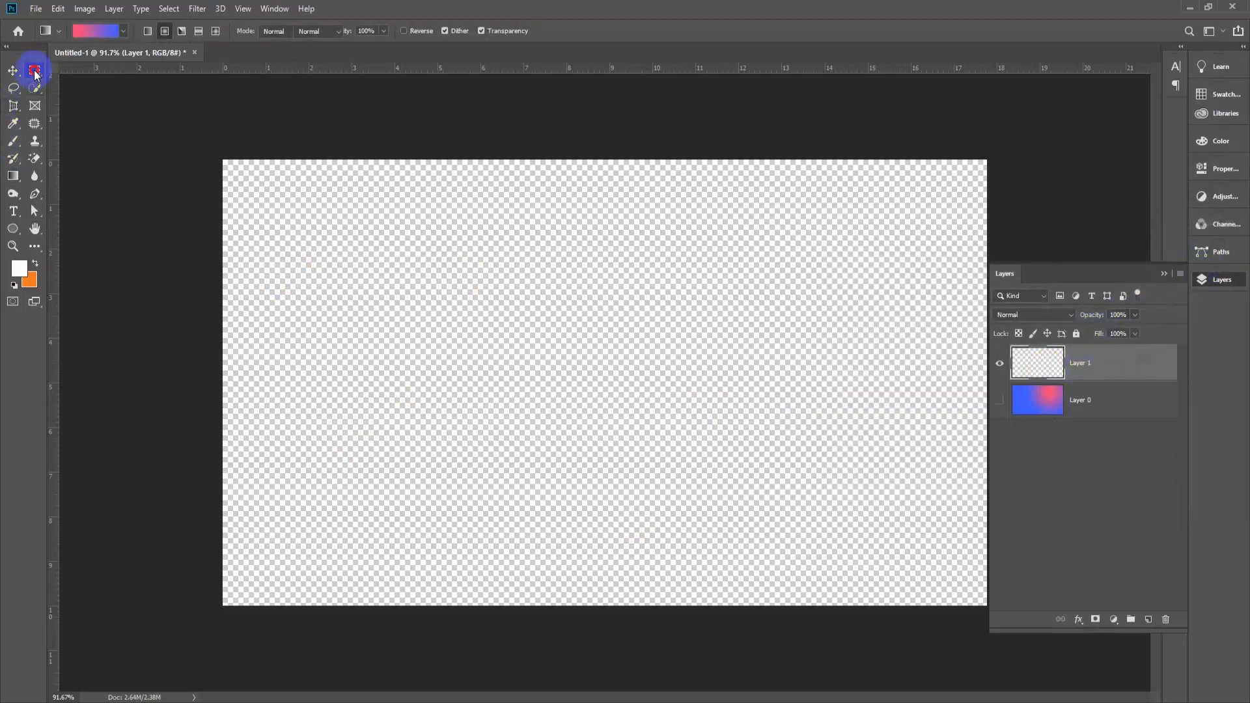
pyautogui.moveTo(148, 117); pyautogui.dragTo(1147, 700)
pyautogui.hotkey('alt', 'BackSpace')
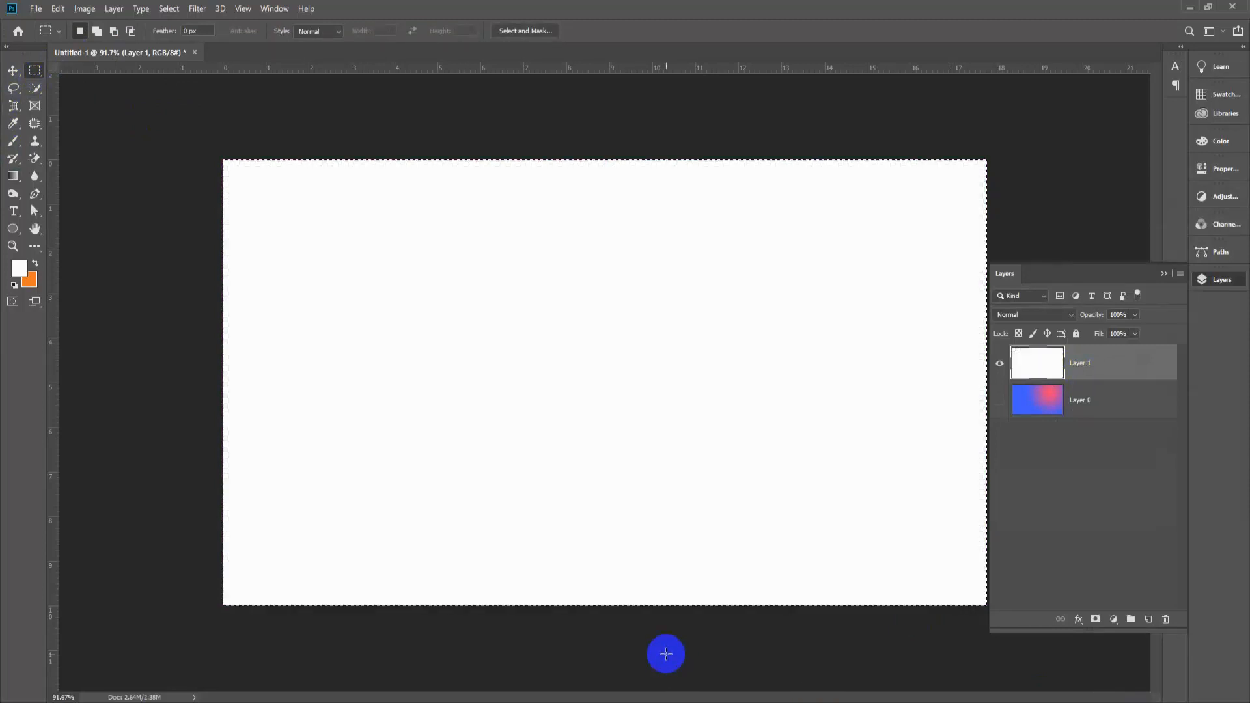
pyautogui.click(313, 489)
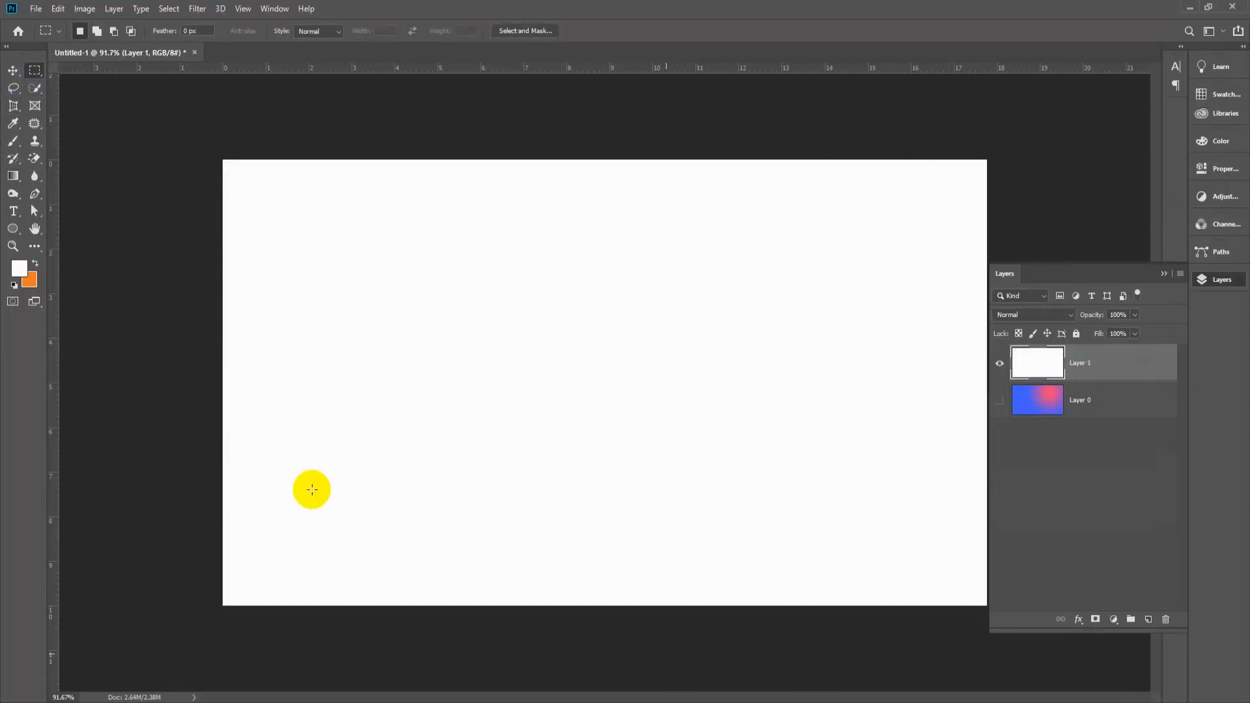
pyautogui.doubleClick(1159, 364)
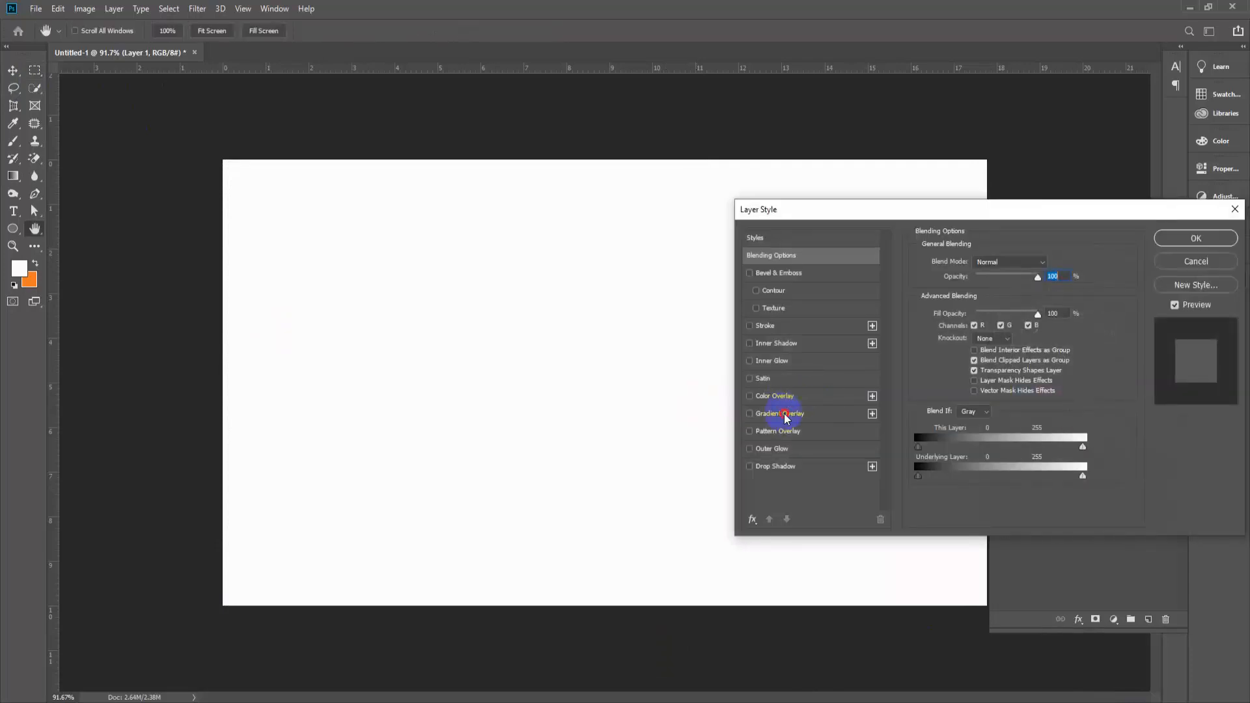
pyautogui.click(784, 414)
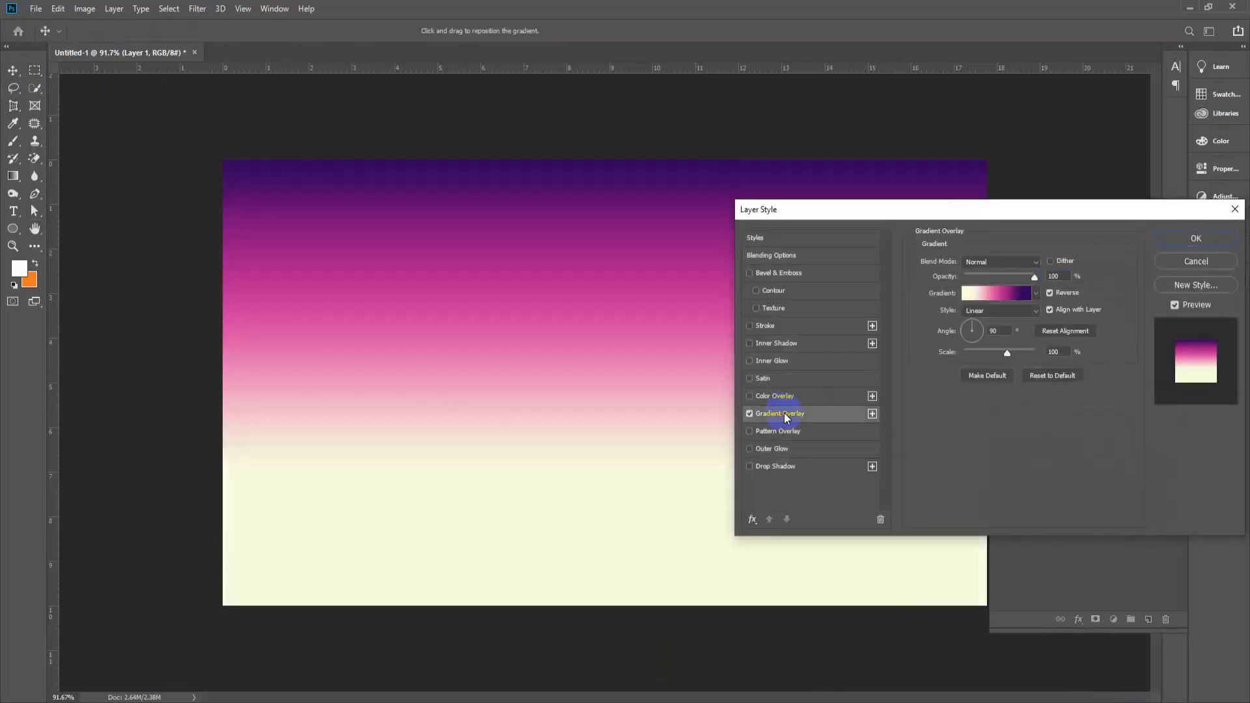
# Try several presets on the gradient overlay, including Moon Purple, Pure Lust, Sublime Vivid, Evening Night, Shore and Sand to Blue
pyautogui.click(989, 296)
pyautogui.click(888, 274)
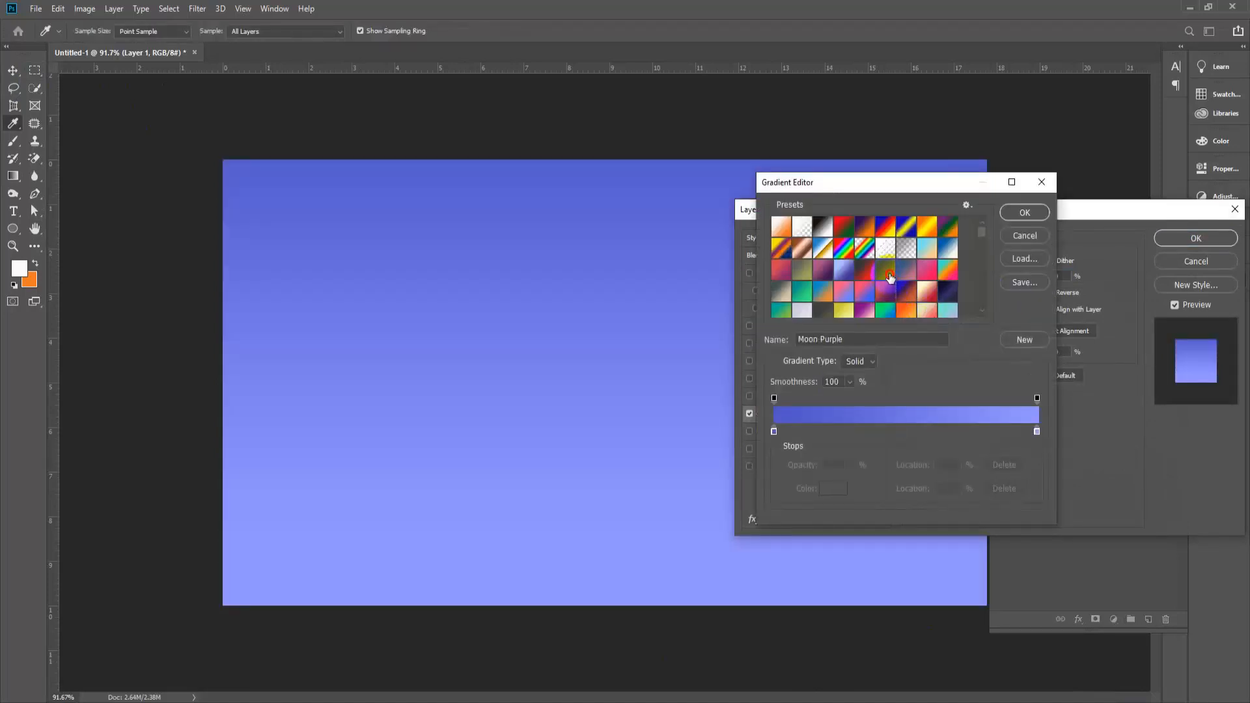
pyautogui.click(843, 250)
pyautogui.click(854, 279)
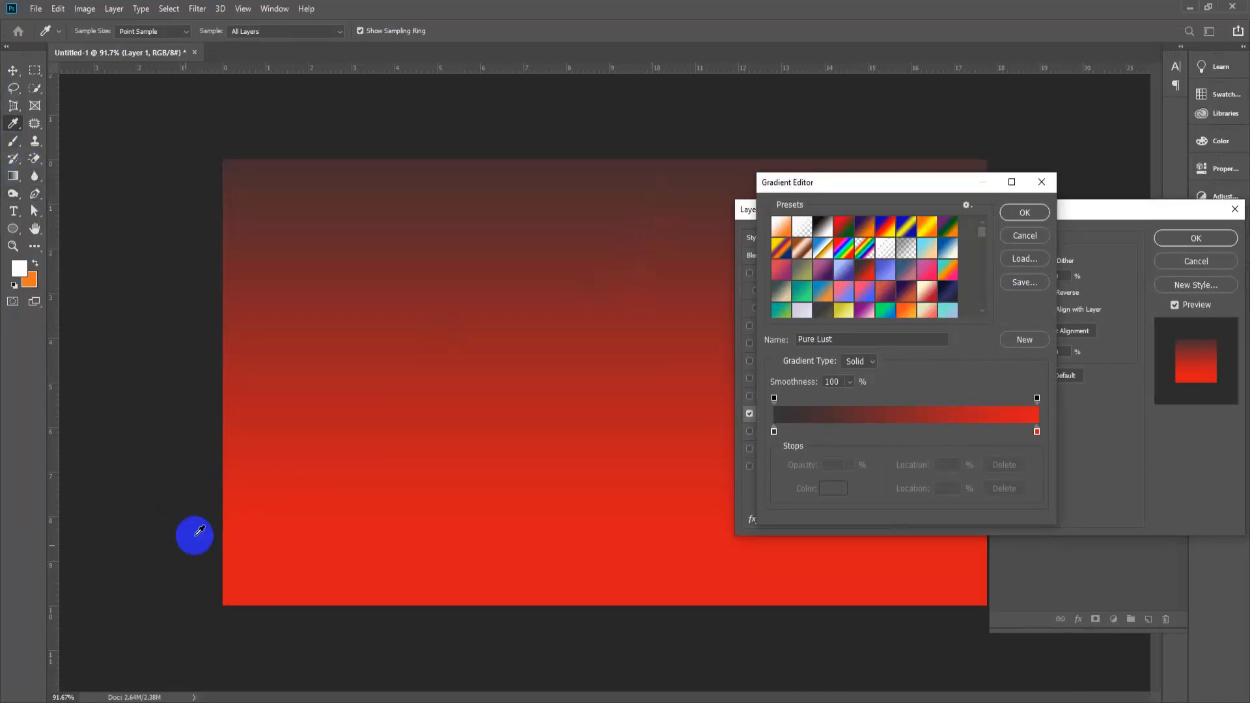
pyautogui.click(865, 296)
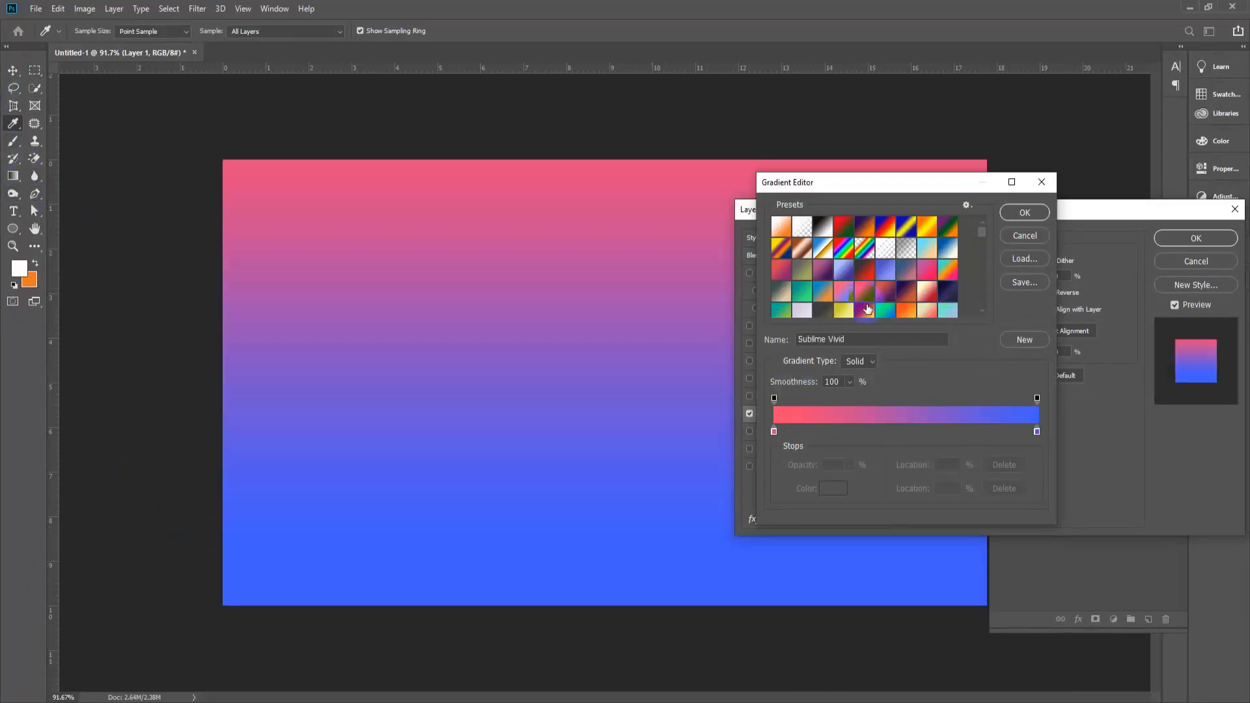
pyautogui.click(866, 313)
pyautogui.click(947, 248)
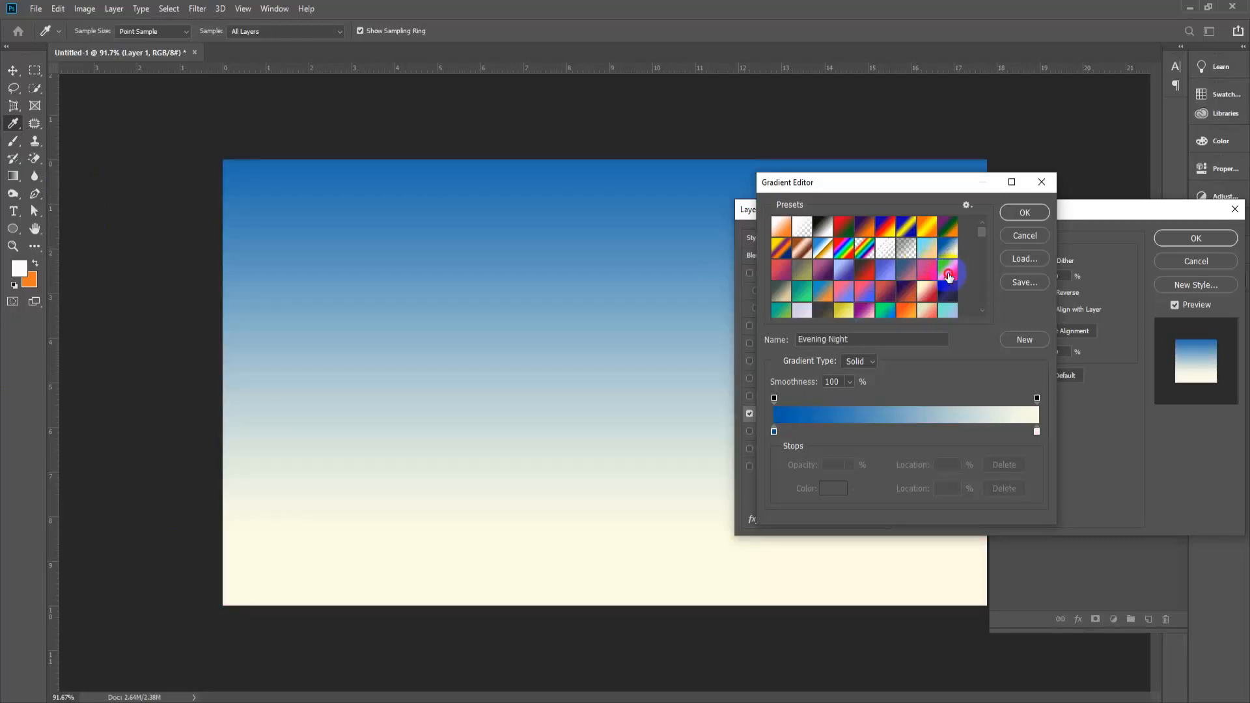
pyautogui.click(949, 276)
pyautogui.click(927, 228)
pyautogui.click(928, 249)
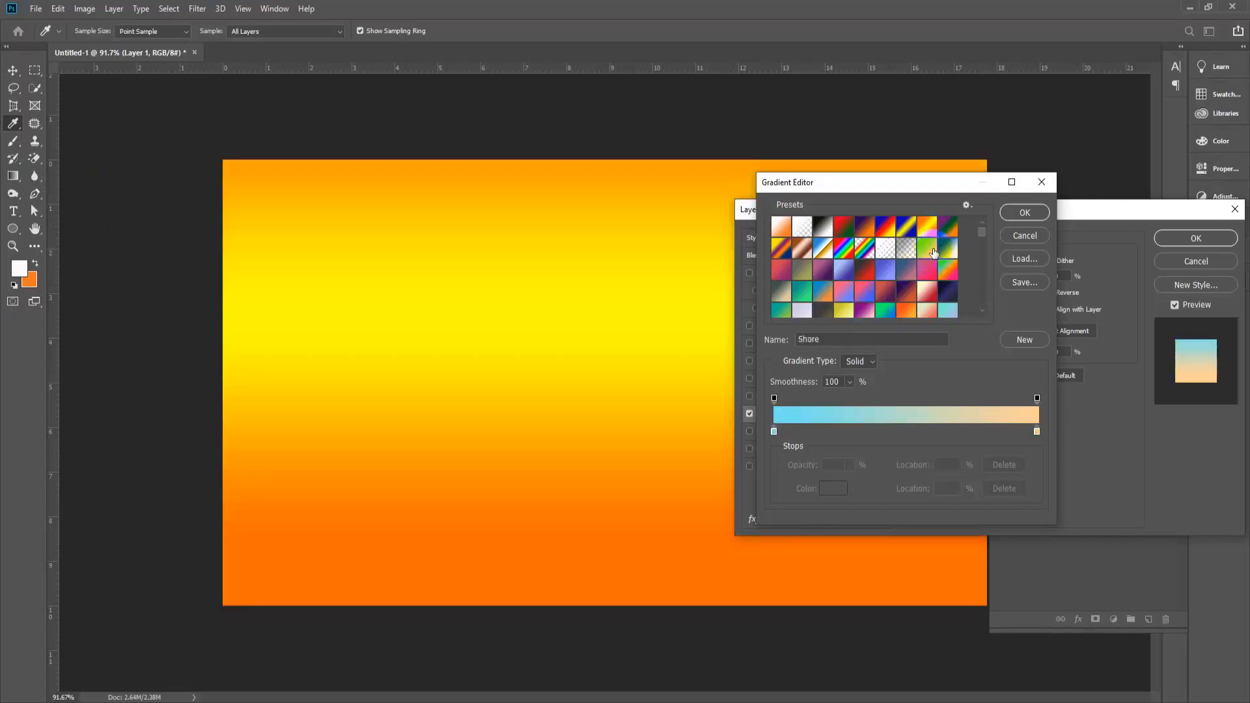
pyautogui.click(800, 291)
pyautogui.click(782, 291)
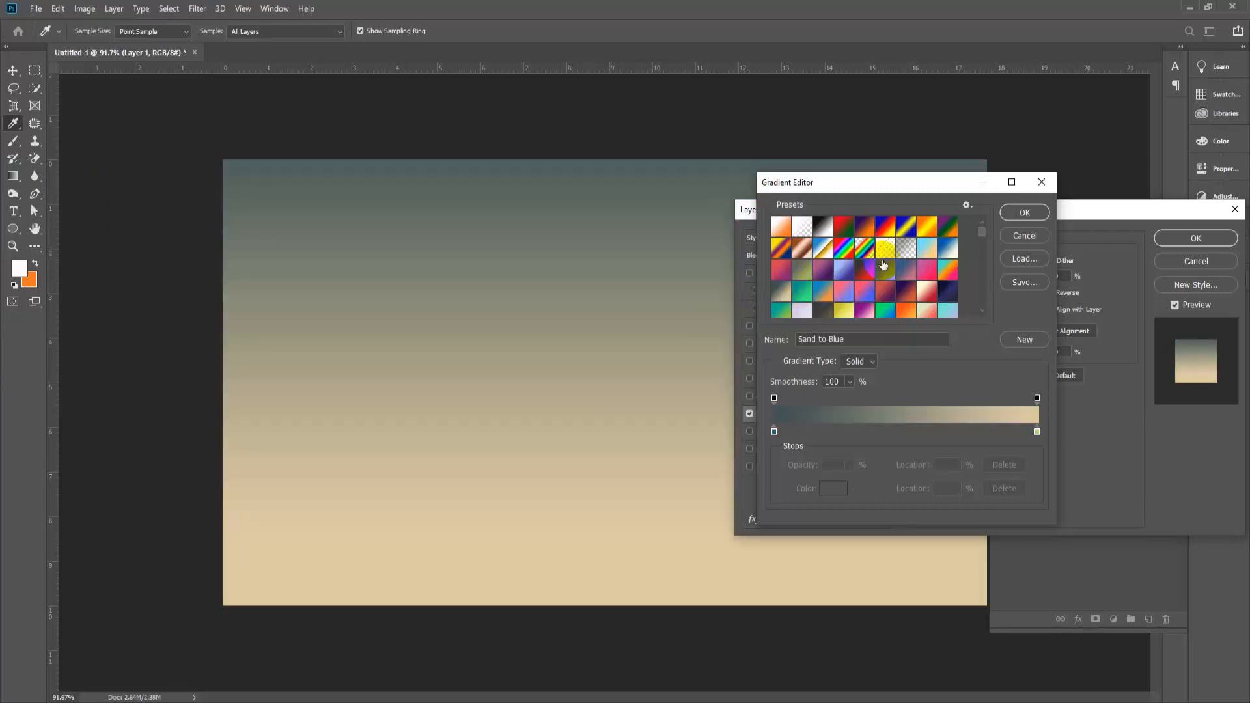
# Check the preset library options, browse the Desktop for gradient files to load, and leave the Gradient Editor without applying anything
pyautogui.click(968, 207)
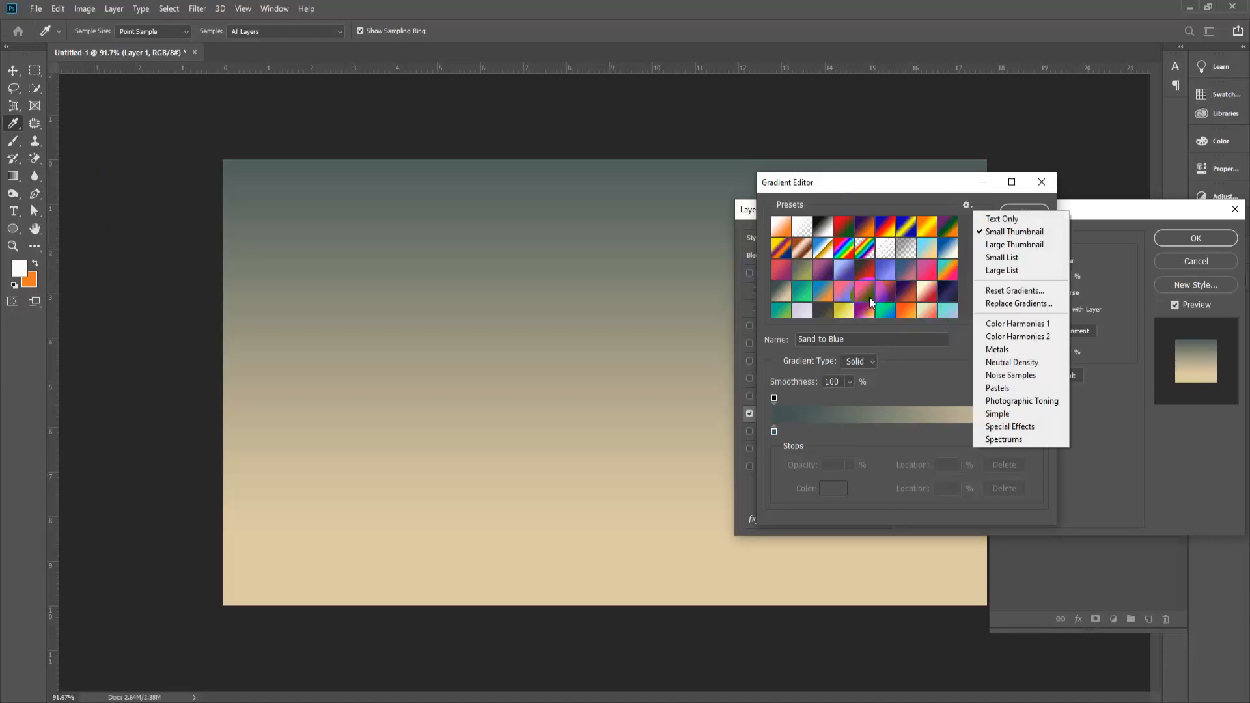
pyautogui.click(894, 191)
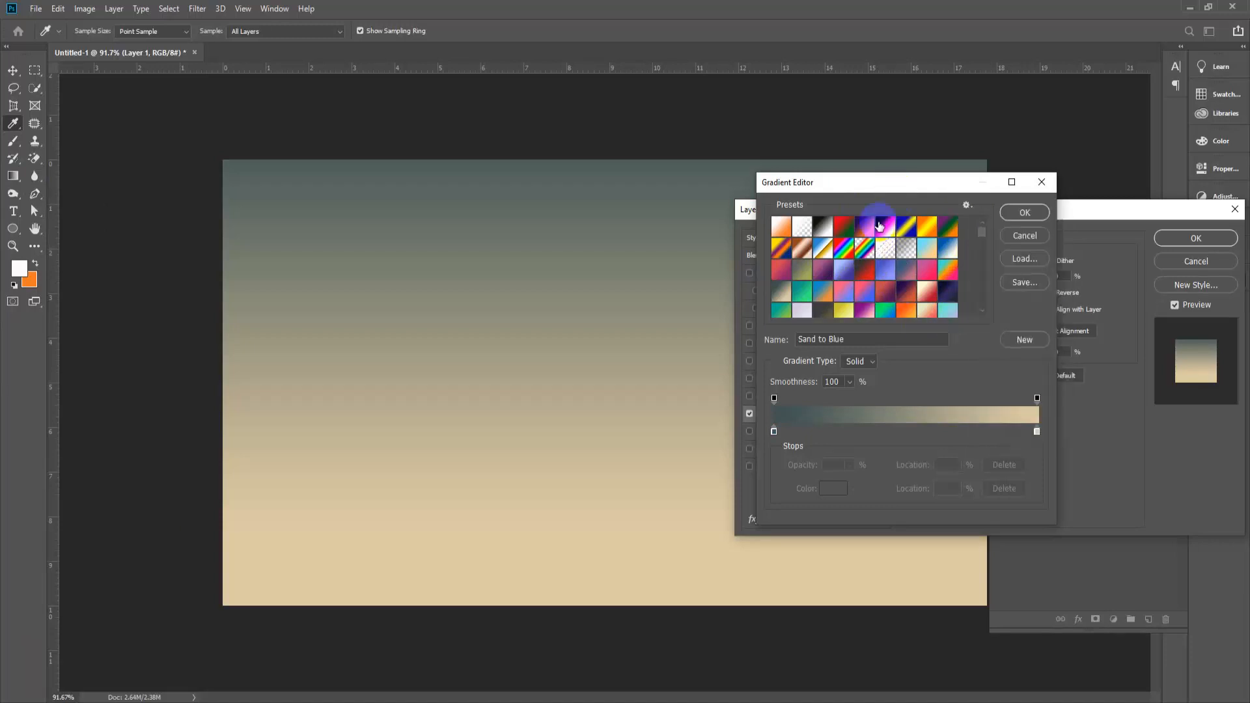
pyautogui.click(1025, 260)
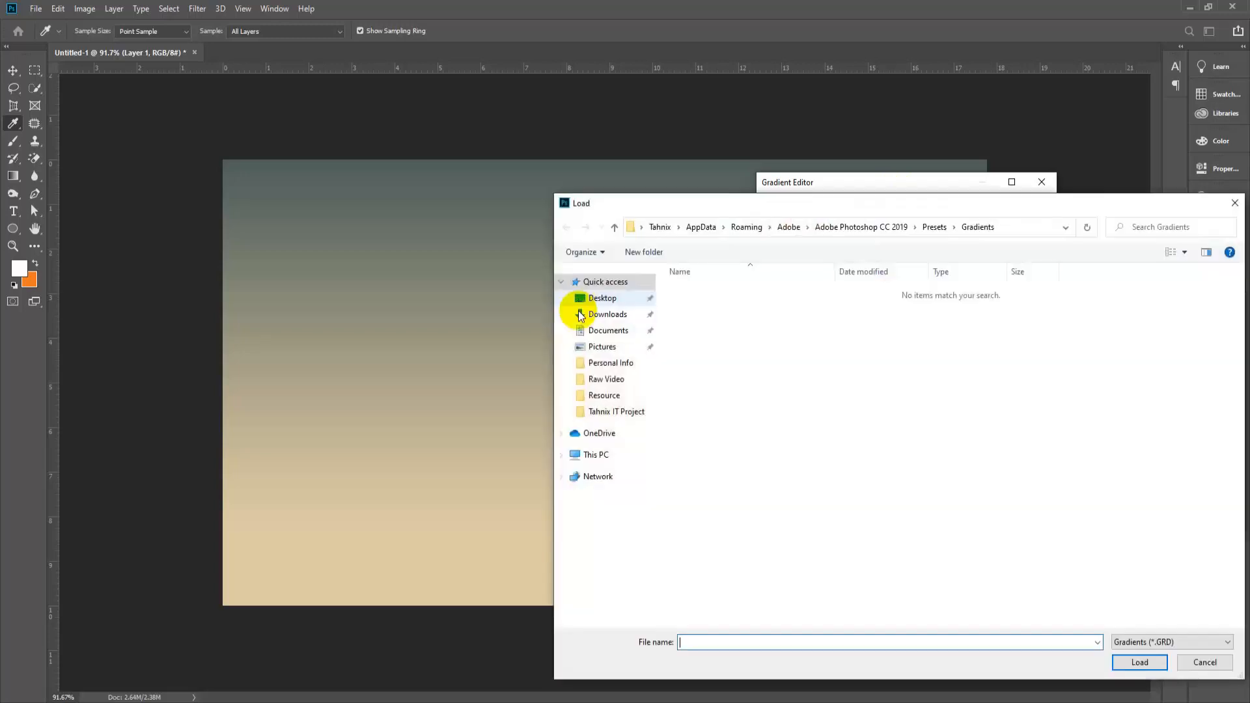
pyautogui.click(618, 299)
pyautogui.click(781, 399)
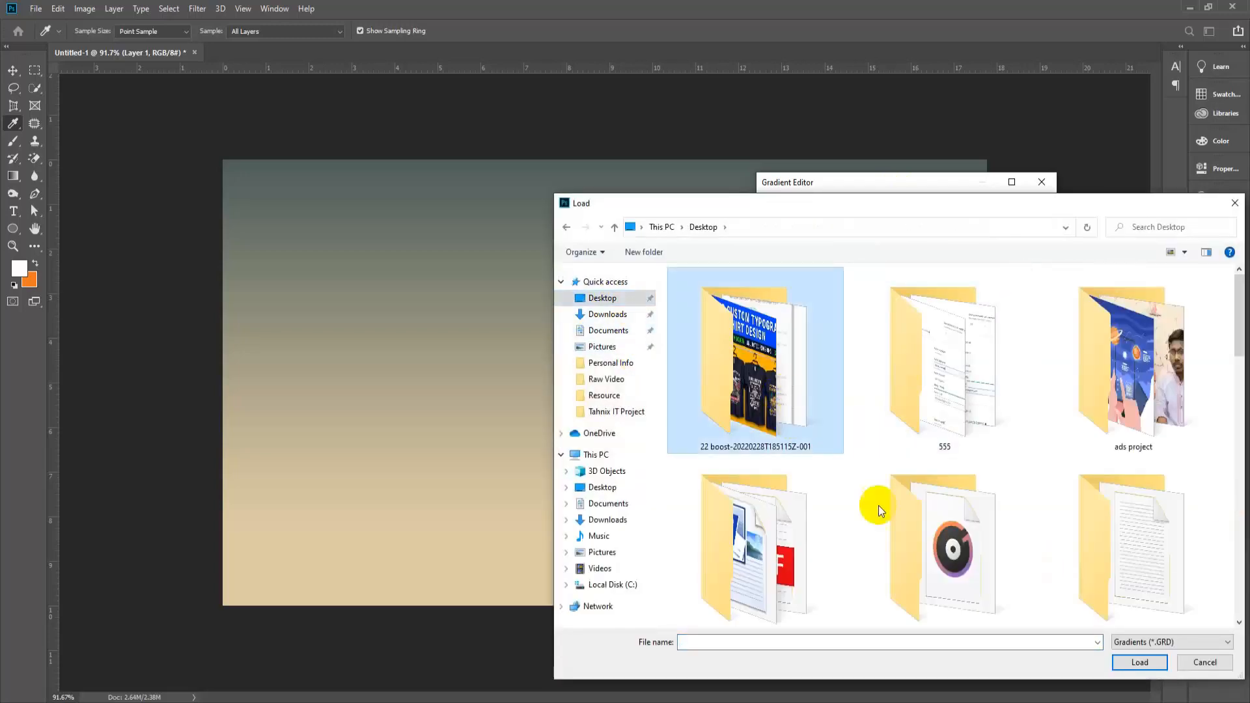
pyautogui.click(1234, 203)
pyautogui.click(1042, 182)
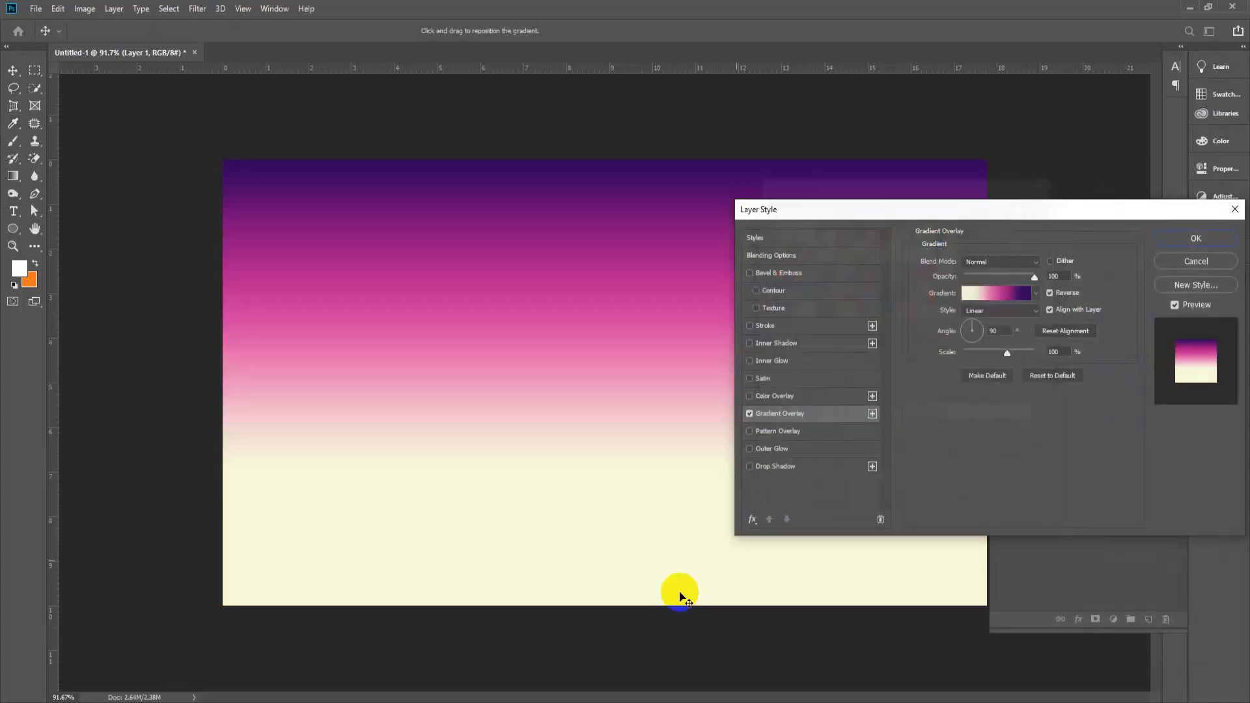
# Switch to the Chrome browser and search Google for "ps free gradient color" in a new tab
pyautogui.moveTo(430, 659)
pyautogui.click(501, 655)
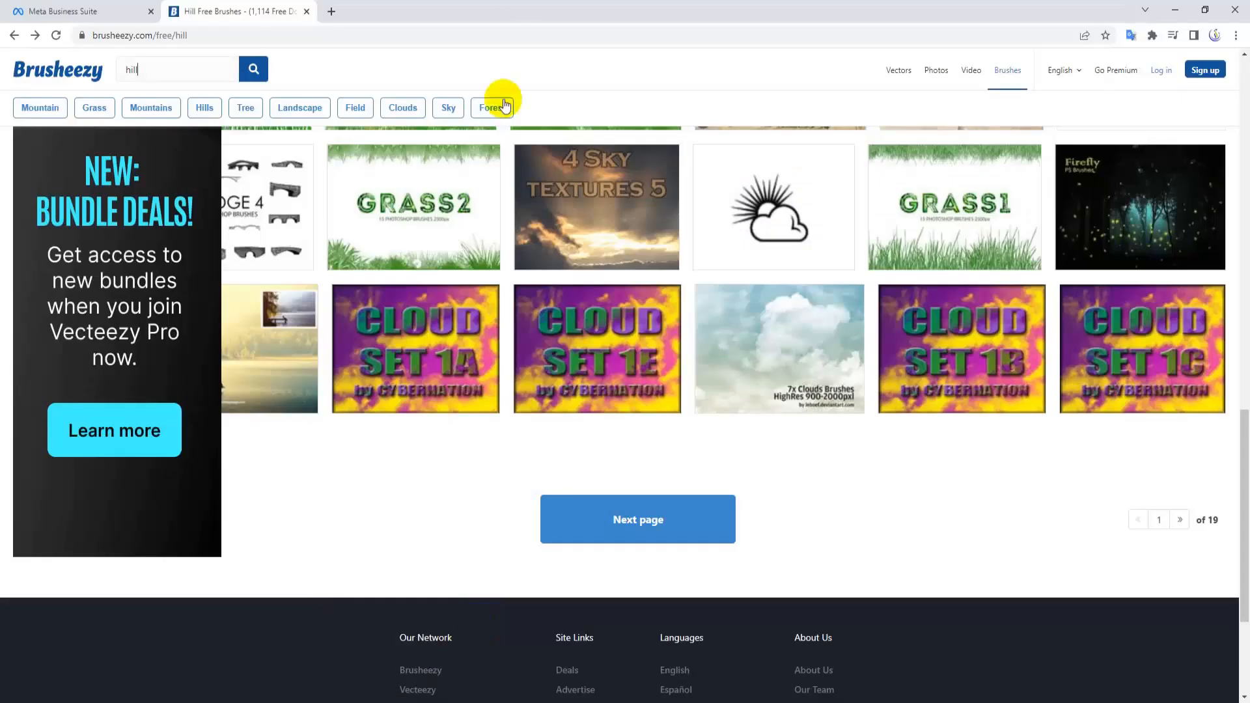
pyautogui.click(331, 11)
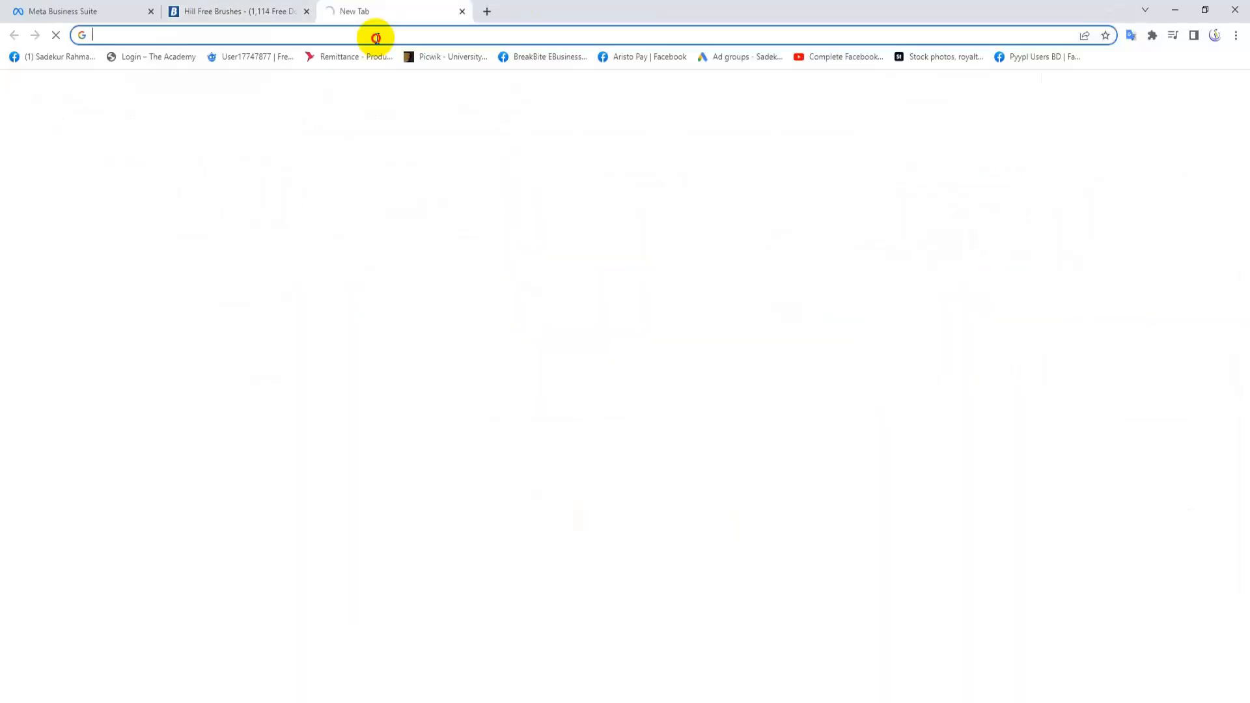
pyautogui.click(374, 36)
pyautogui.write('p')
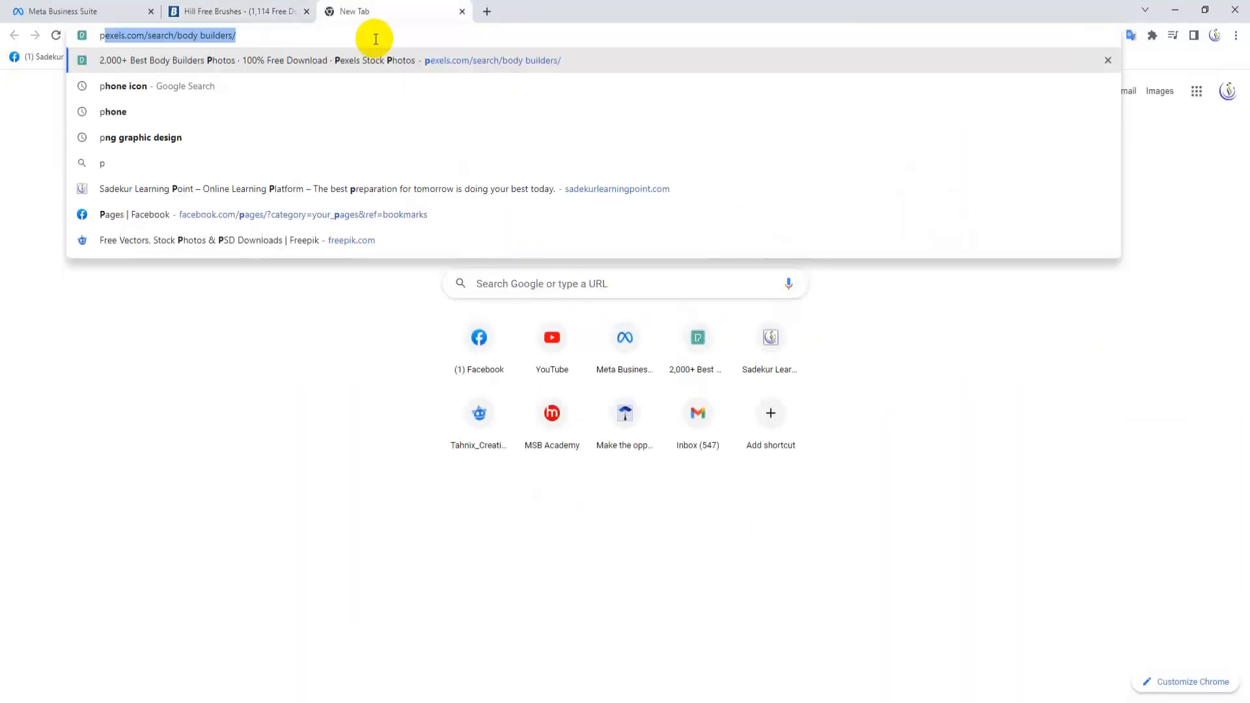
pyautogui.write('s free g')
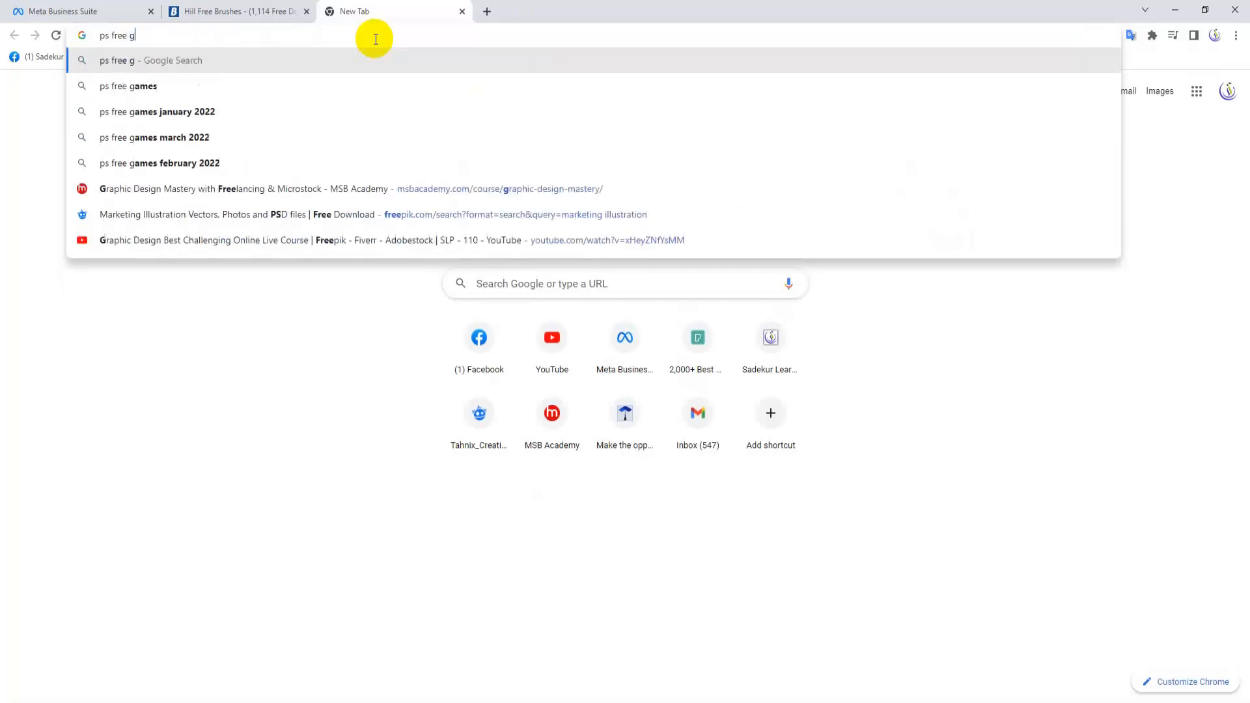
pyautogui.write('radient color')
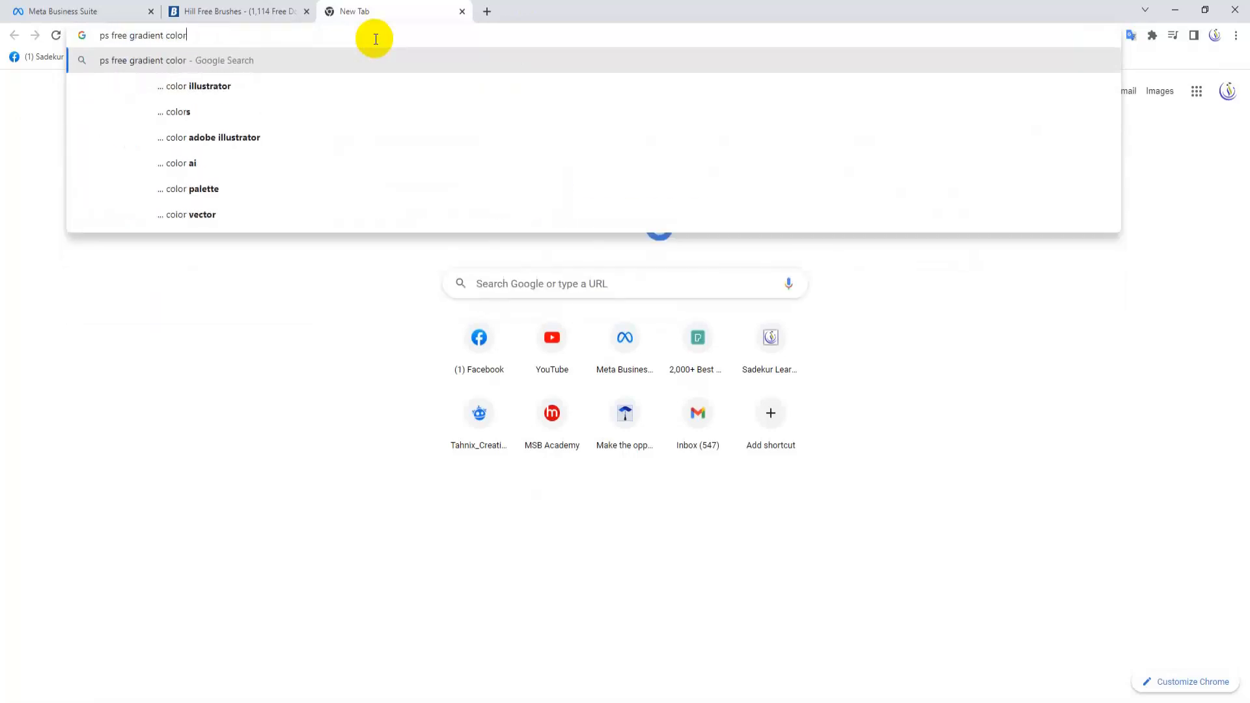
pyautogui.press('Return')
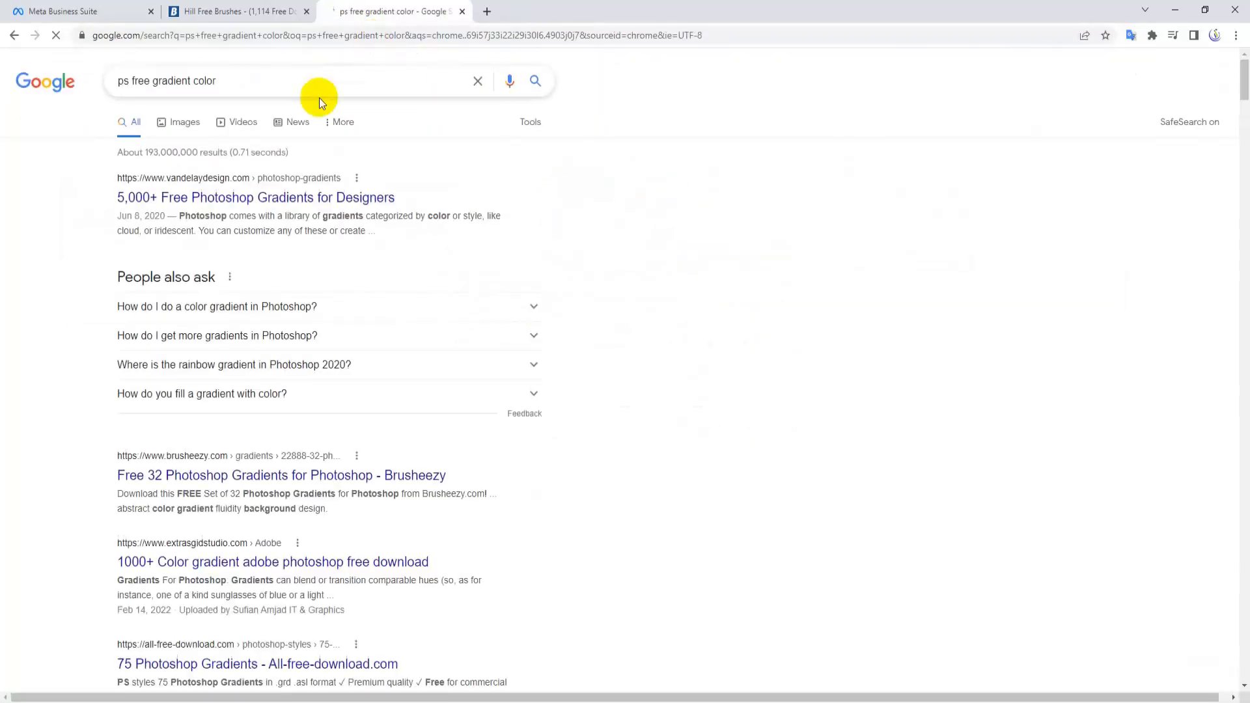
# Open the "5,000+ Free Photoshop Gradients for Designers" result and look through its free gradient packs
pyautogui.click(395, 166)
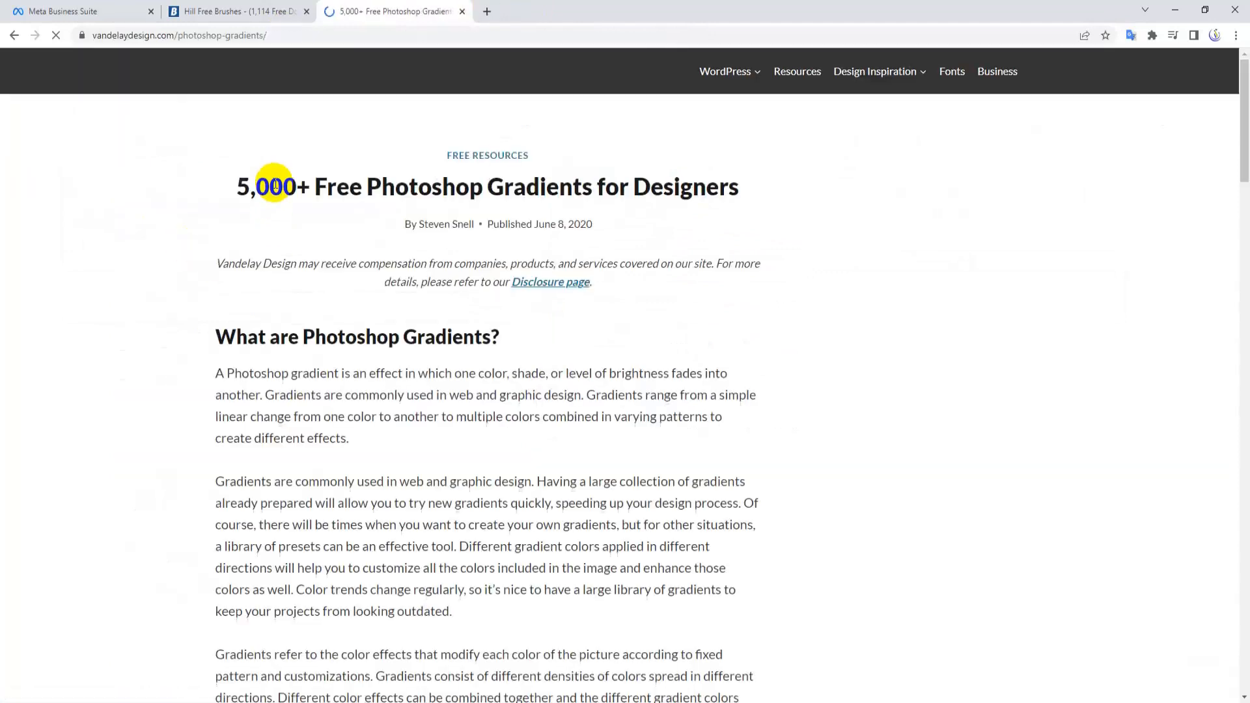
pyautogui.scroll(-2, 624, 463)
pyautogui.scroll(-18, 624, 464)
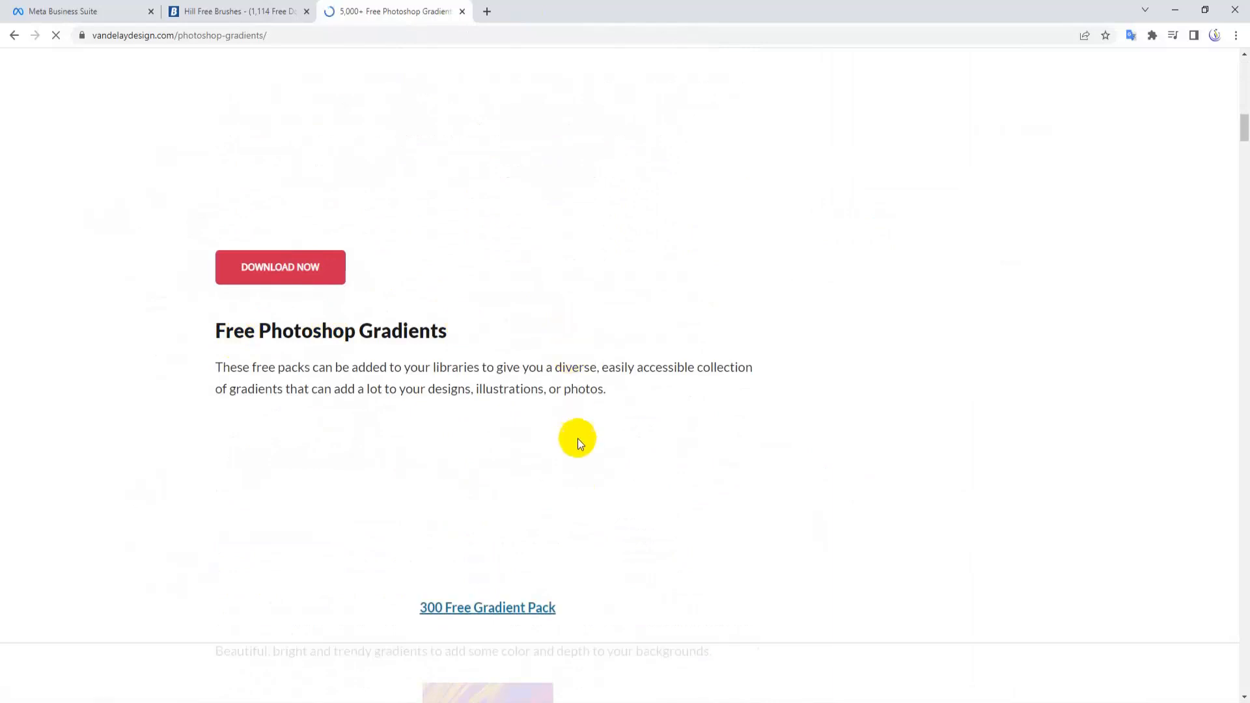
pyautogui.scroll(-4, 494, 409)
pyautogui.scroll(4, 493, 408)
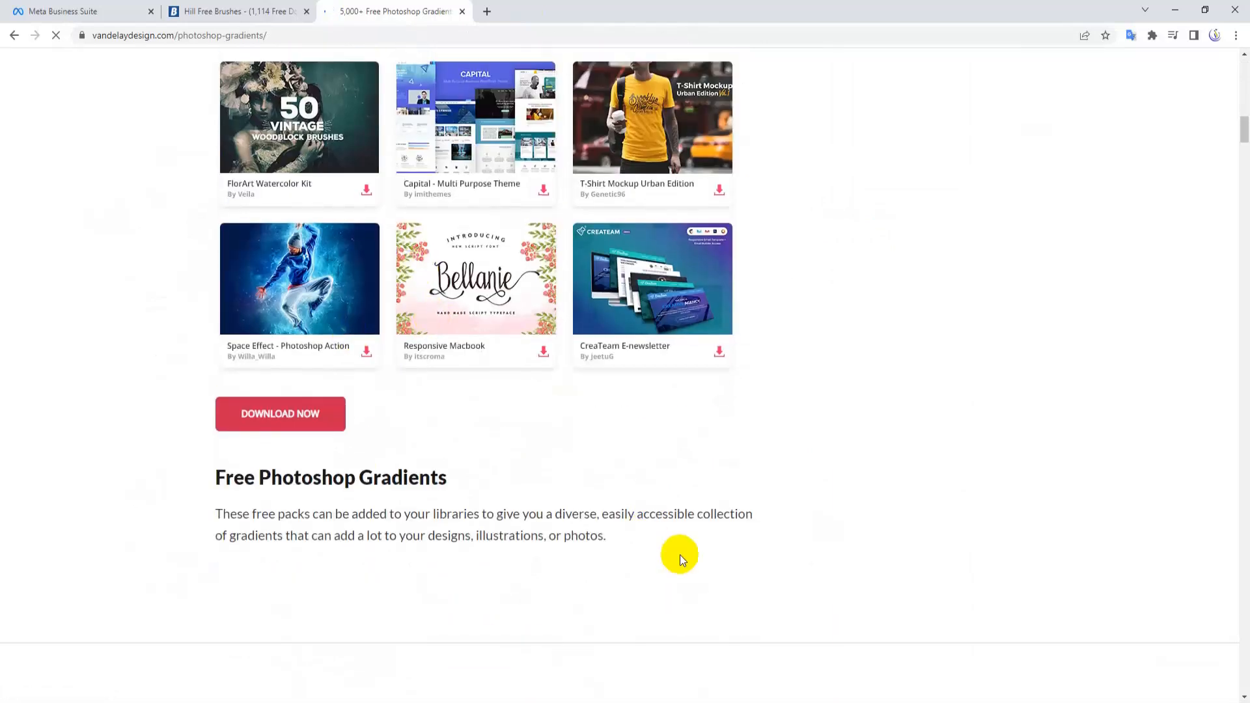
pyautogui.scroll(-14, 650, 596)
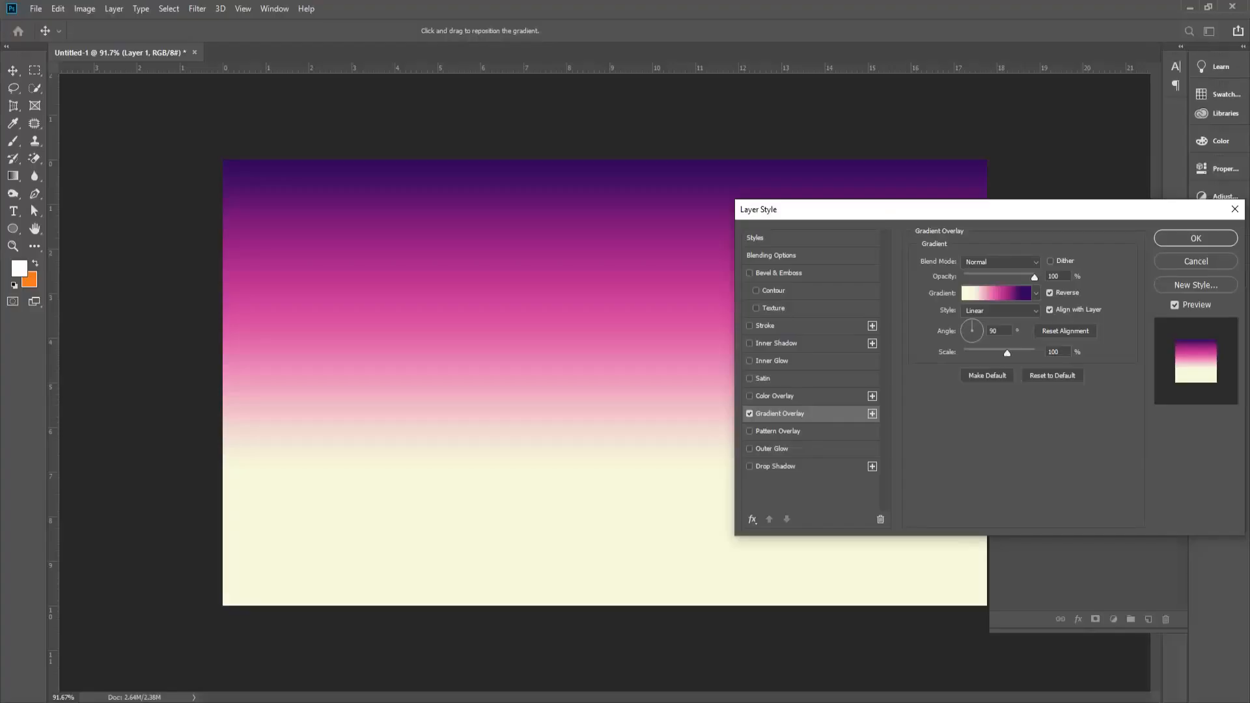
# Return to Photoshop and apply the Shore preset to the top layer's gradient overlay
pyautogui.click(1001, 293)
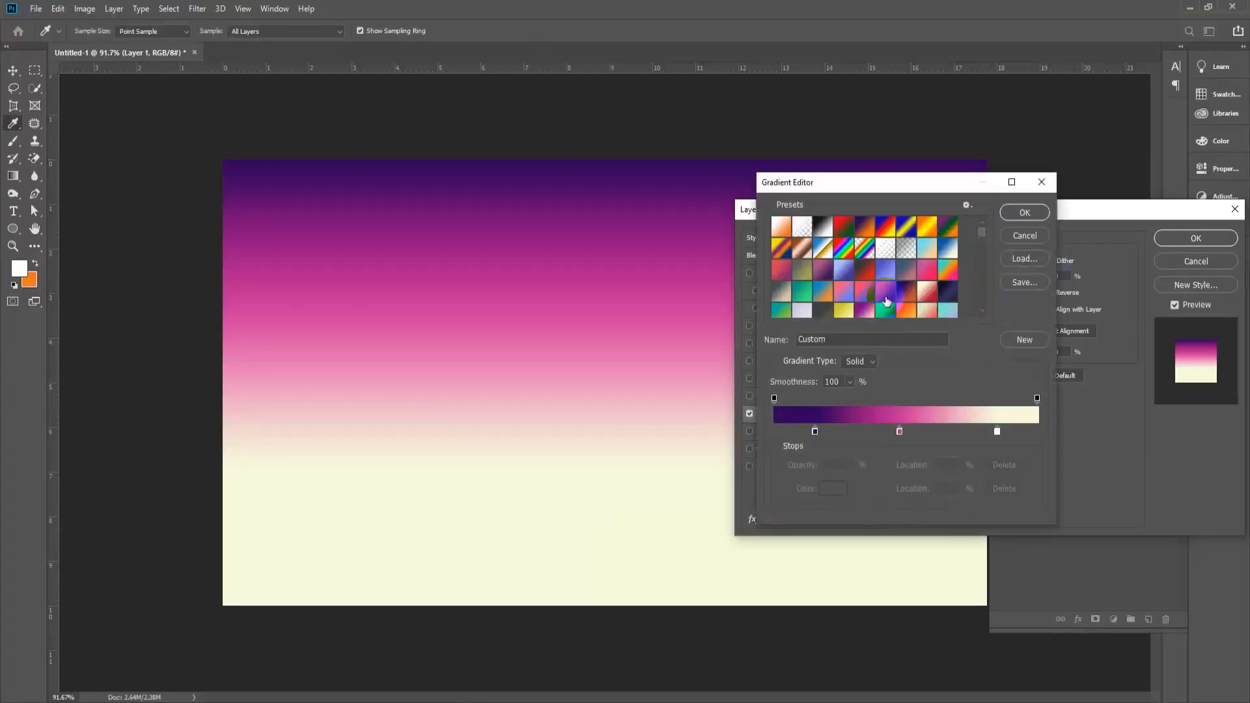
pyautogui.click(948, 270)
pyautogui.click(926, 229)
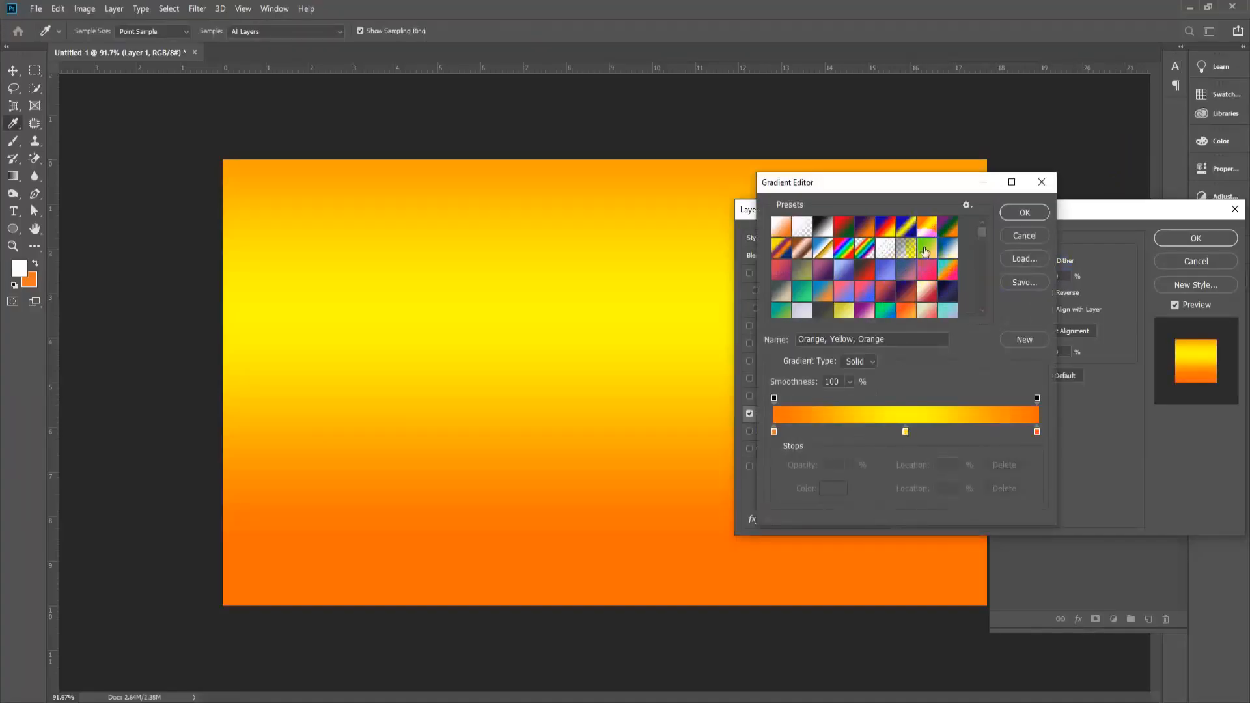
pyautogui.click(926, 251)
pyautogui.click(1029, 213)
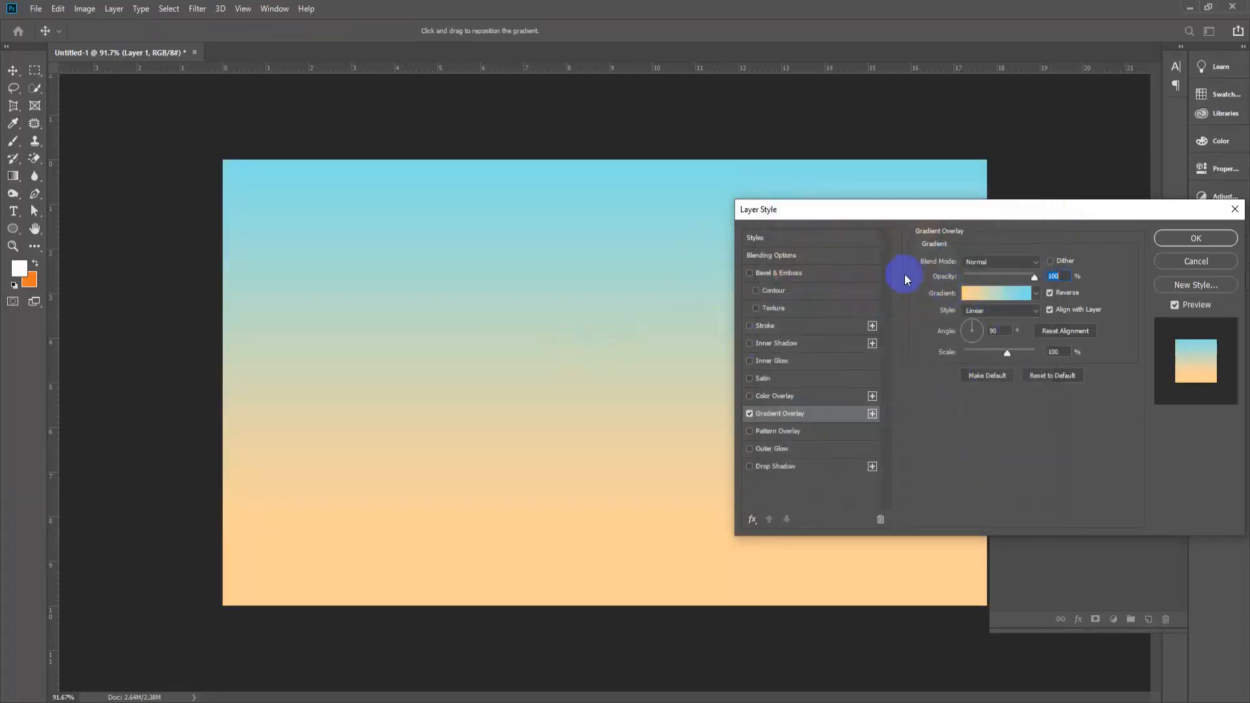
# Move the Layer Style dialog to uncover the canvas and rotate the gradient overlay's angle to about 161°
pyautogui.moveTo(925, 221); pyautogui.dragTo(1088, 241)
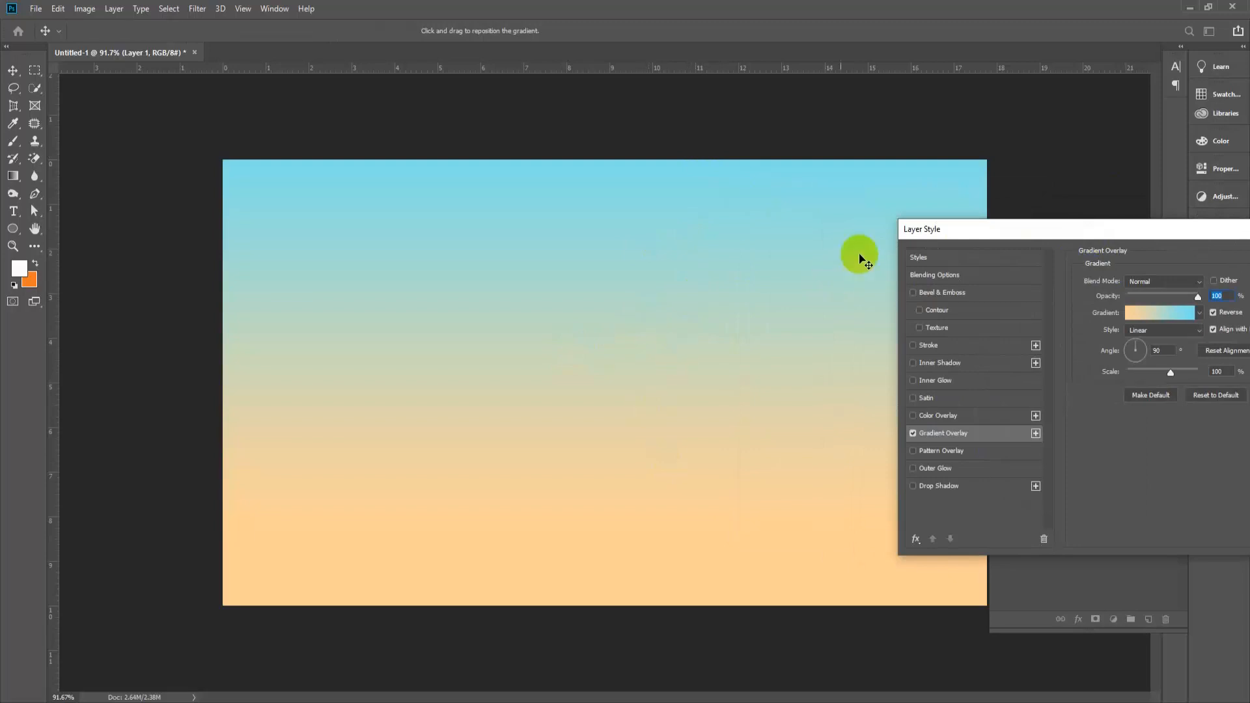
pyautogui.moveTo(1093, 234); pyautogui.dragTo(958, 241)
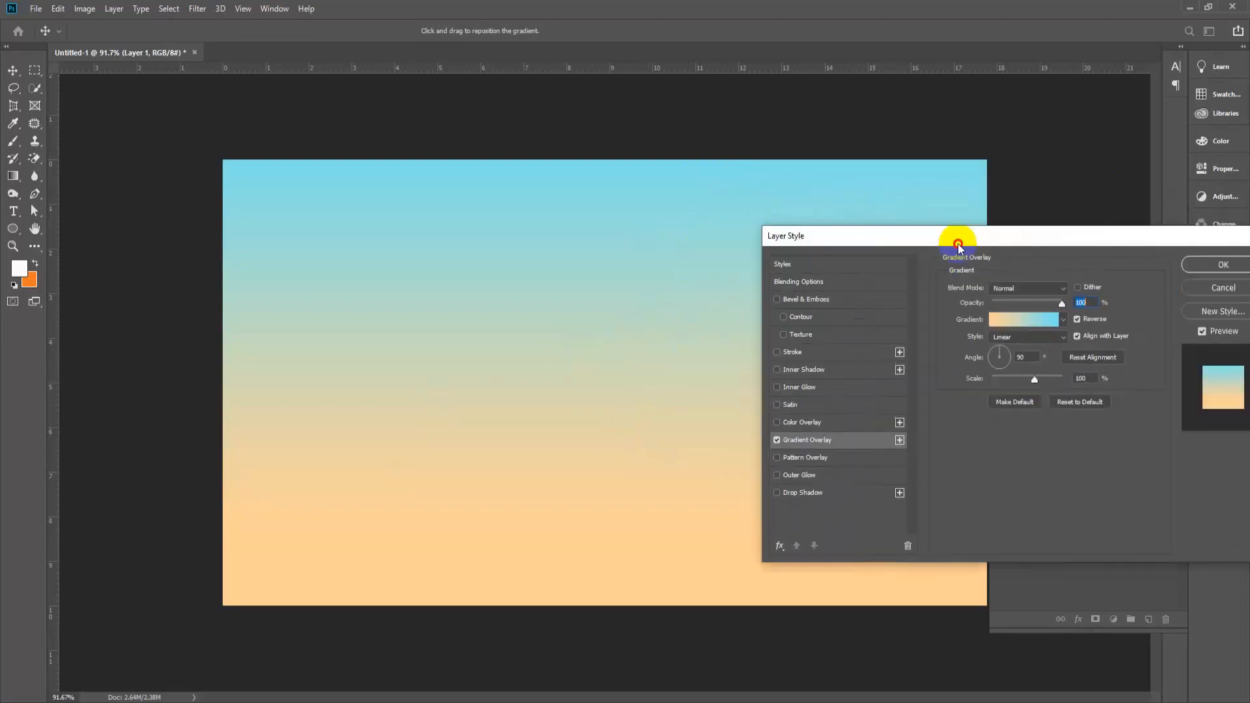
pyautogui.click(1006, 355)
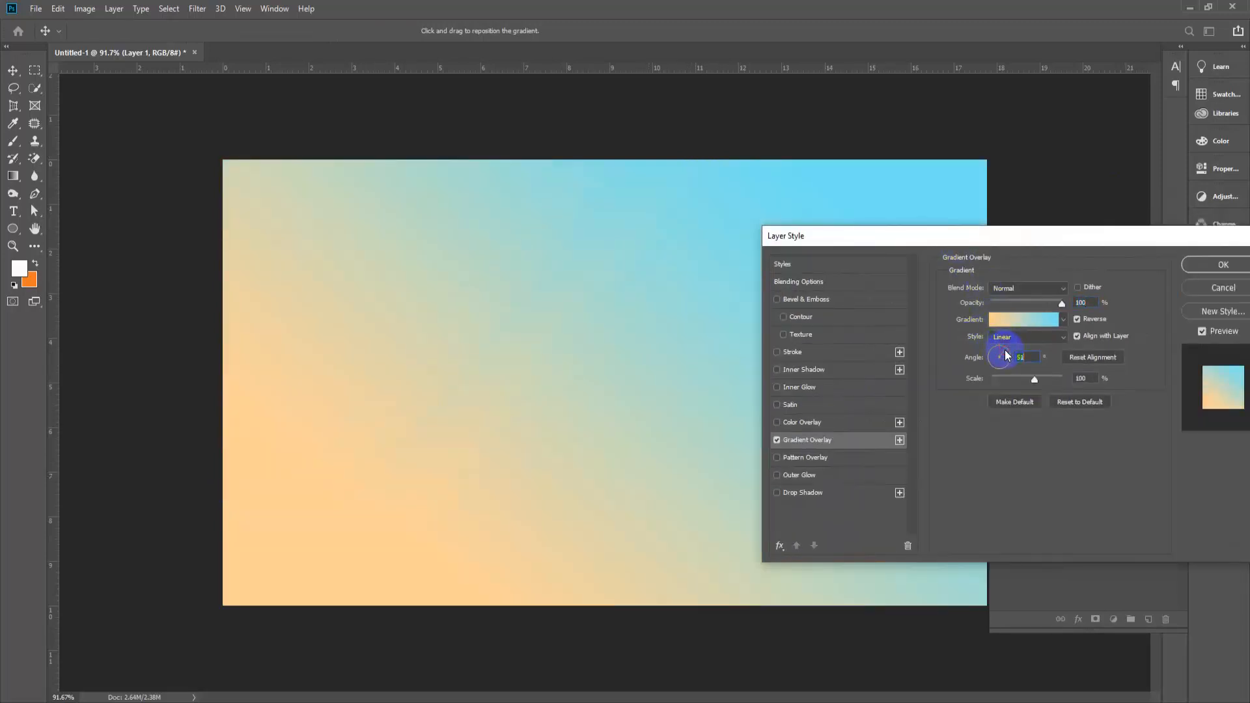
pyautogui.click(1009, 353)
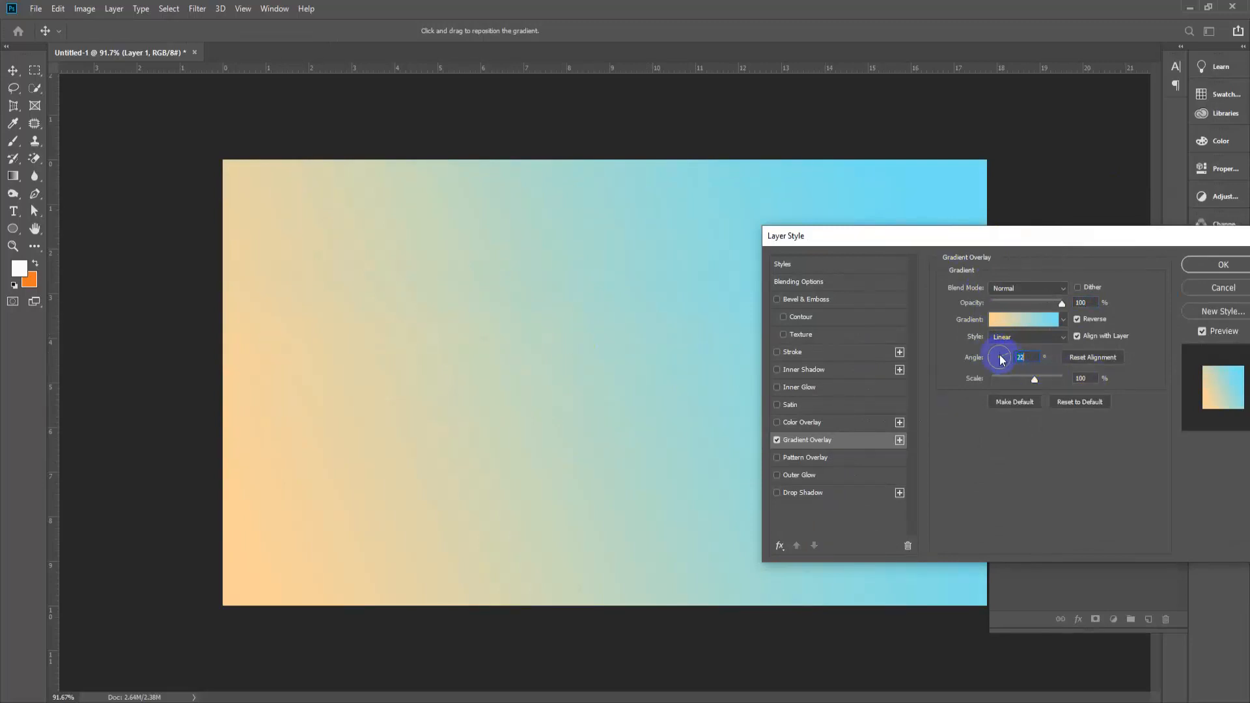
pyautogui.moveTo(1001, 369); pyautogui.dragTo(988, 361)
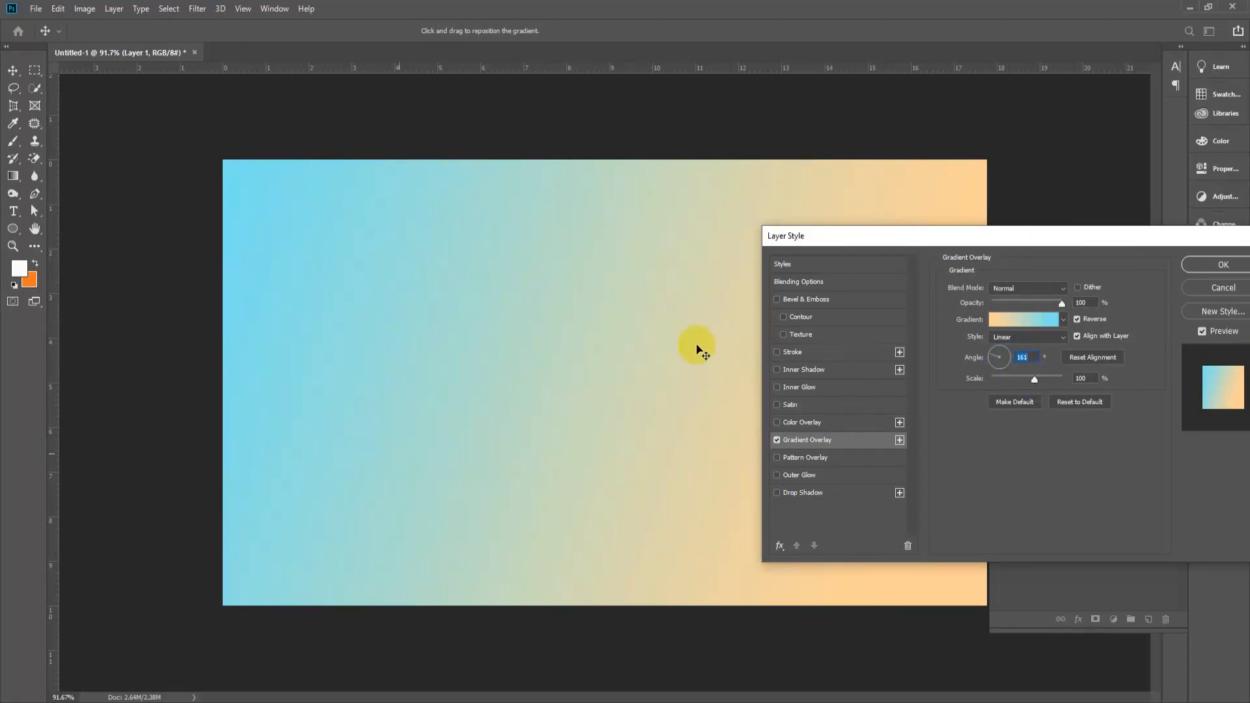
# Open the overlay's gradient for editing and add a purple colour stop at 26%
pyautogui.click(1002, 320)
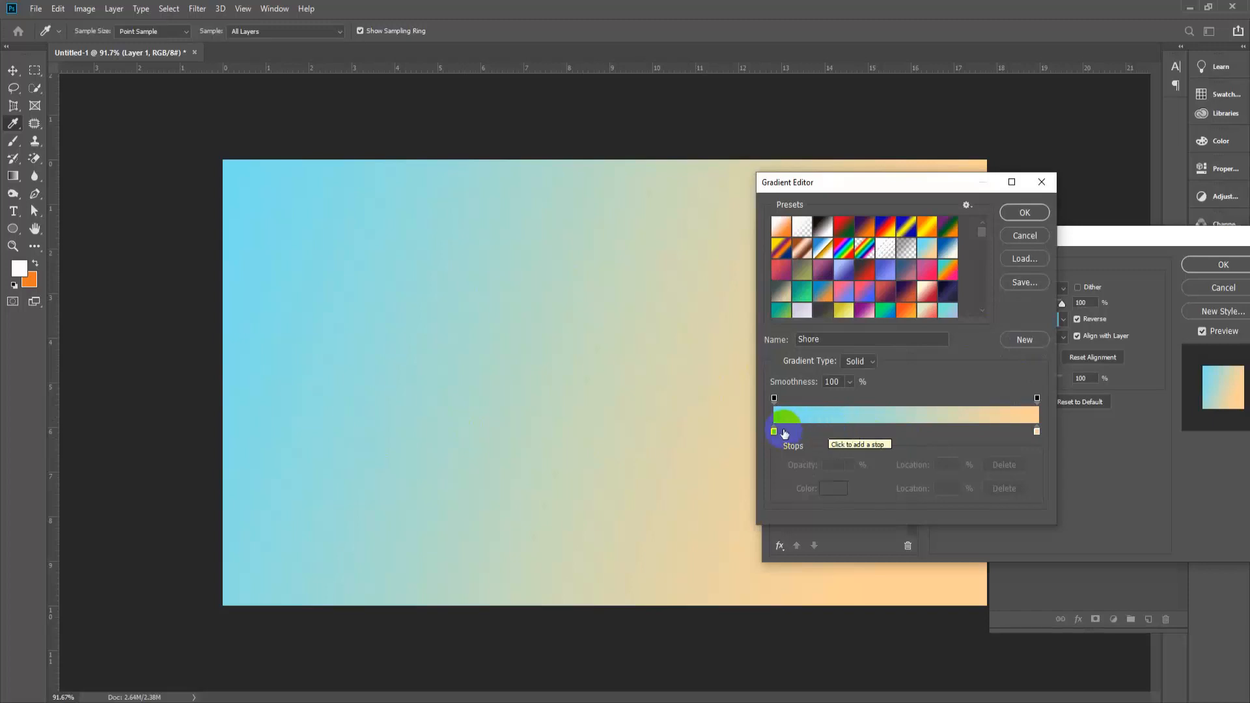
pyautogui.click(842, 433)
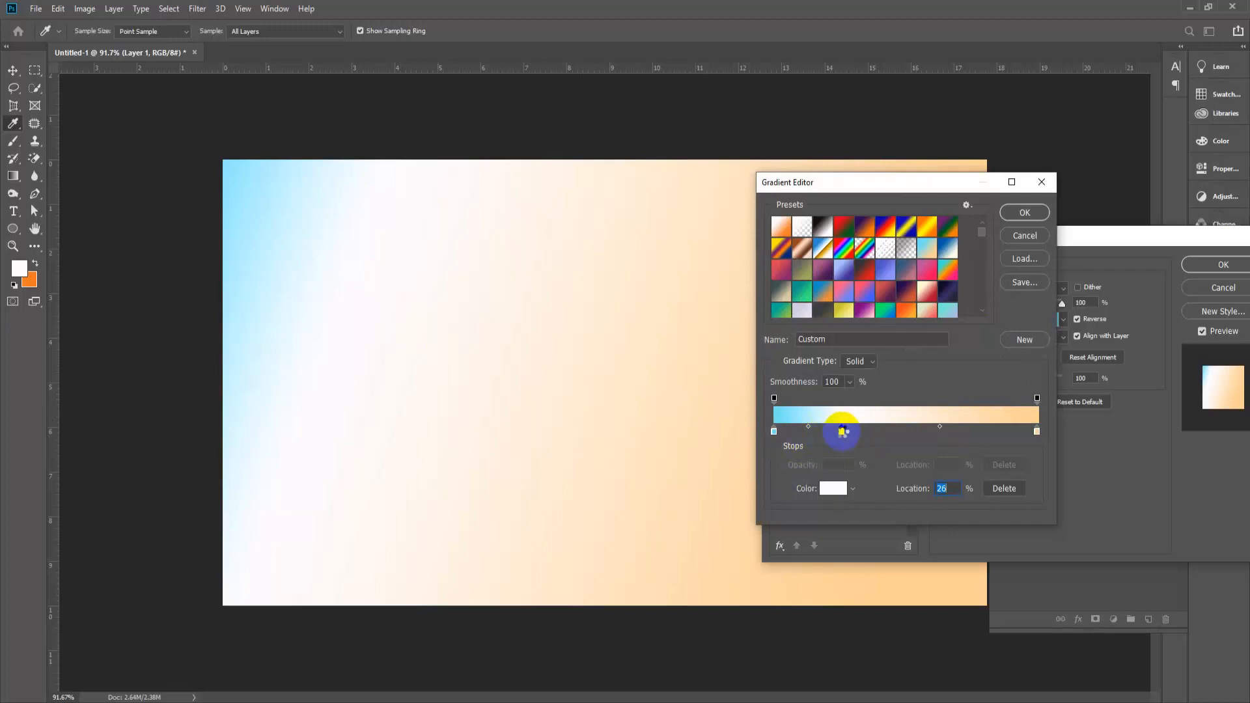
pyautogui.doubleClick(842, 431)
pyautogui.click(729, 493)
pyautogui.click(876, 464)
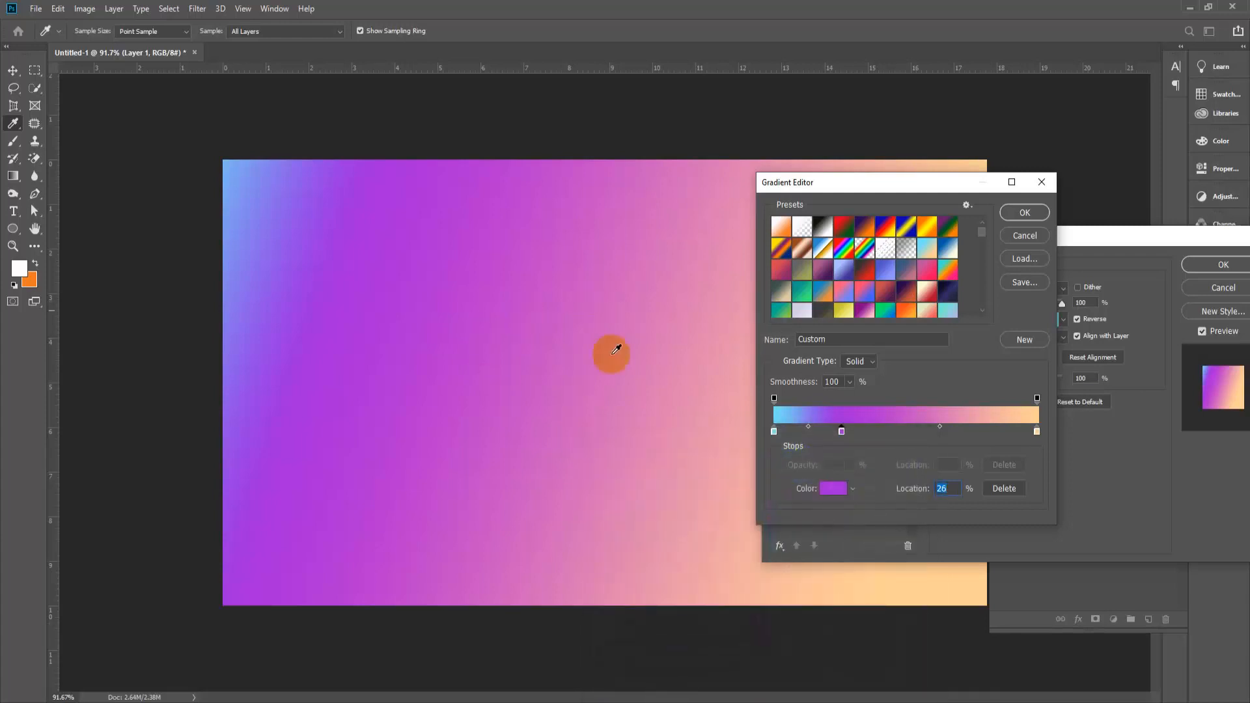
# Add another colour stop at 58%, try teal and green for it, settle on pinkish red fd2366, and accept the edited gradient
pyautogui.click(929, 431)
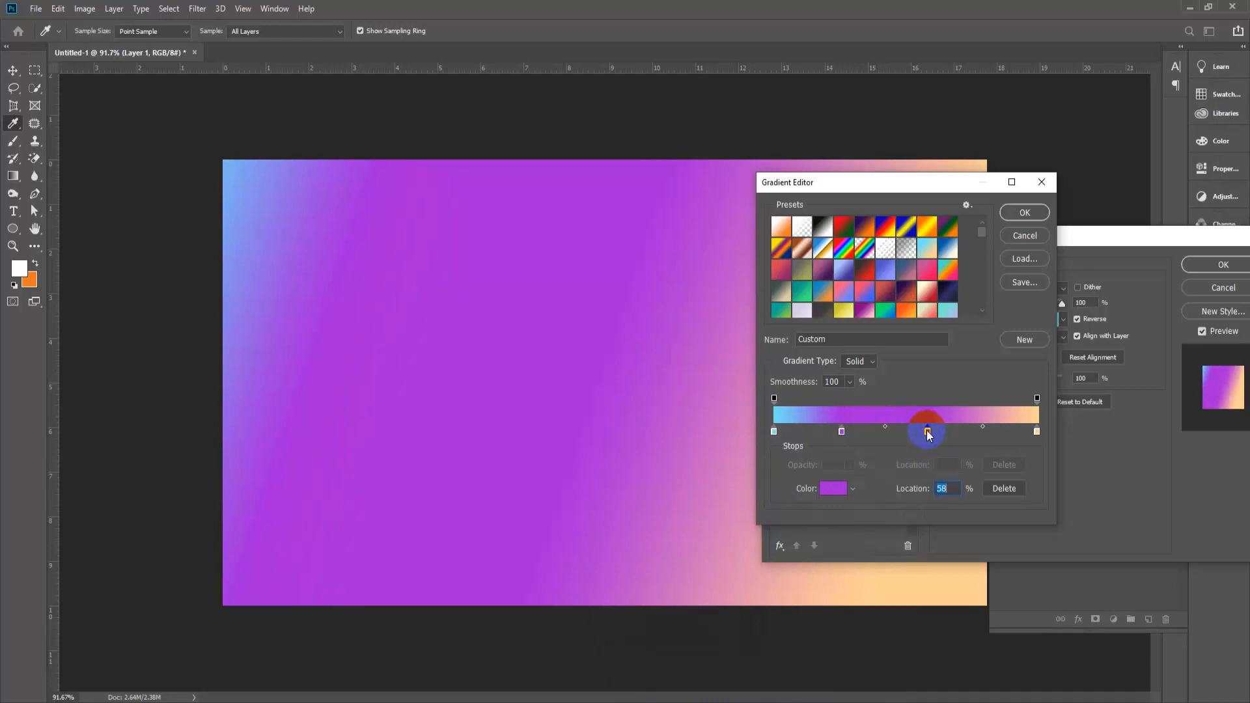
pyautogui.doubleClick(927, 432)
pyautogui.click(773, 562)
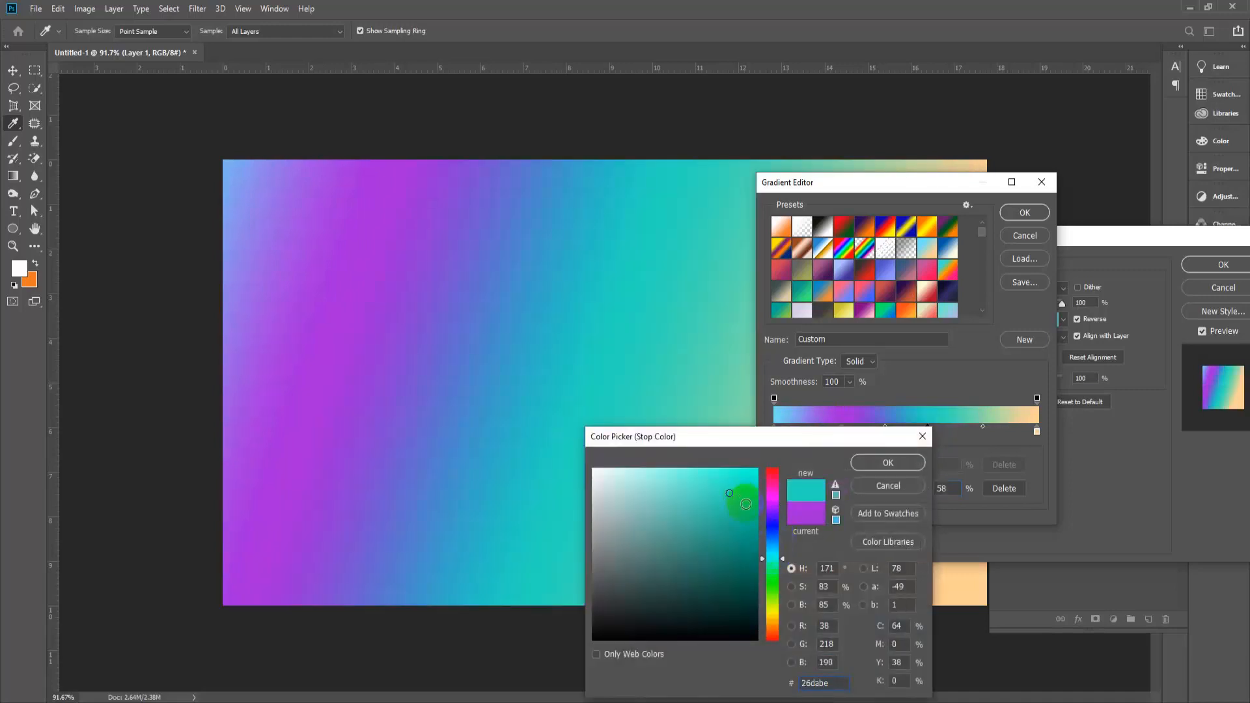
pyautogui.click(741, 525)
pyautogui.click(772, 590)
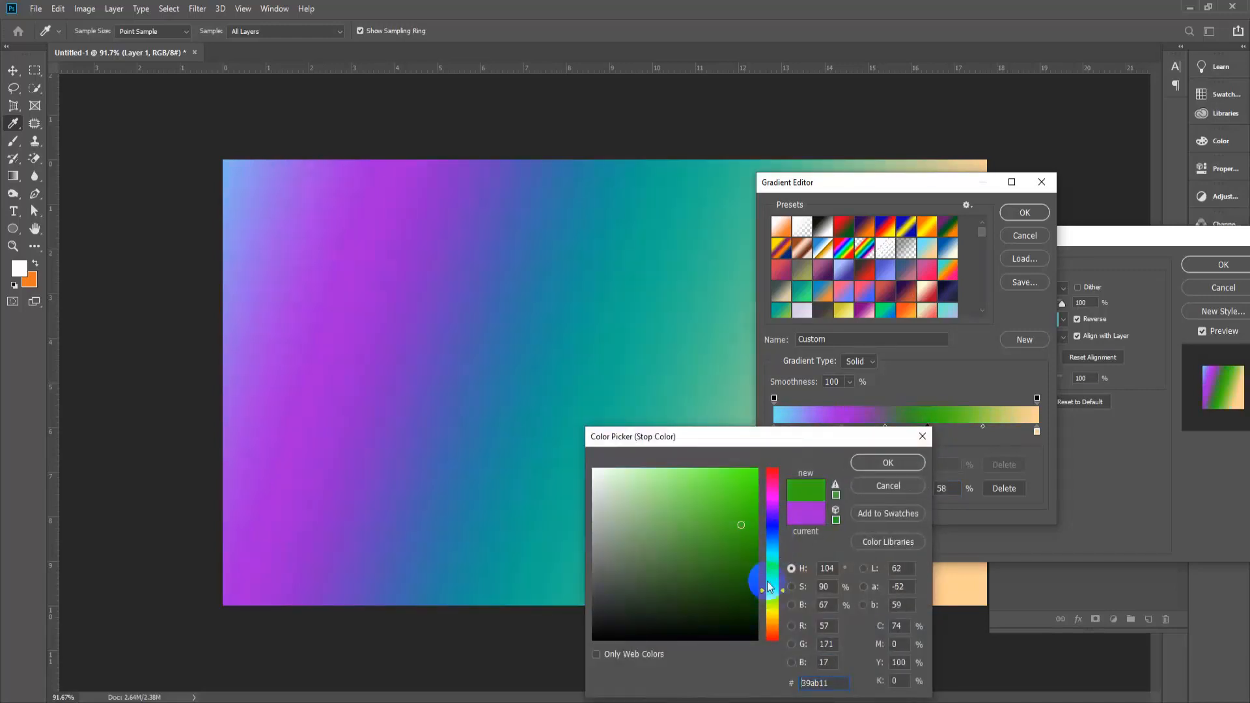
pyautogui.click(749, 569)
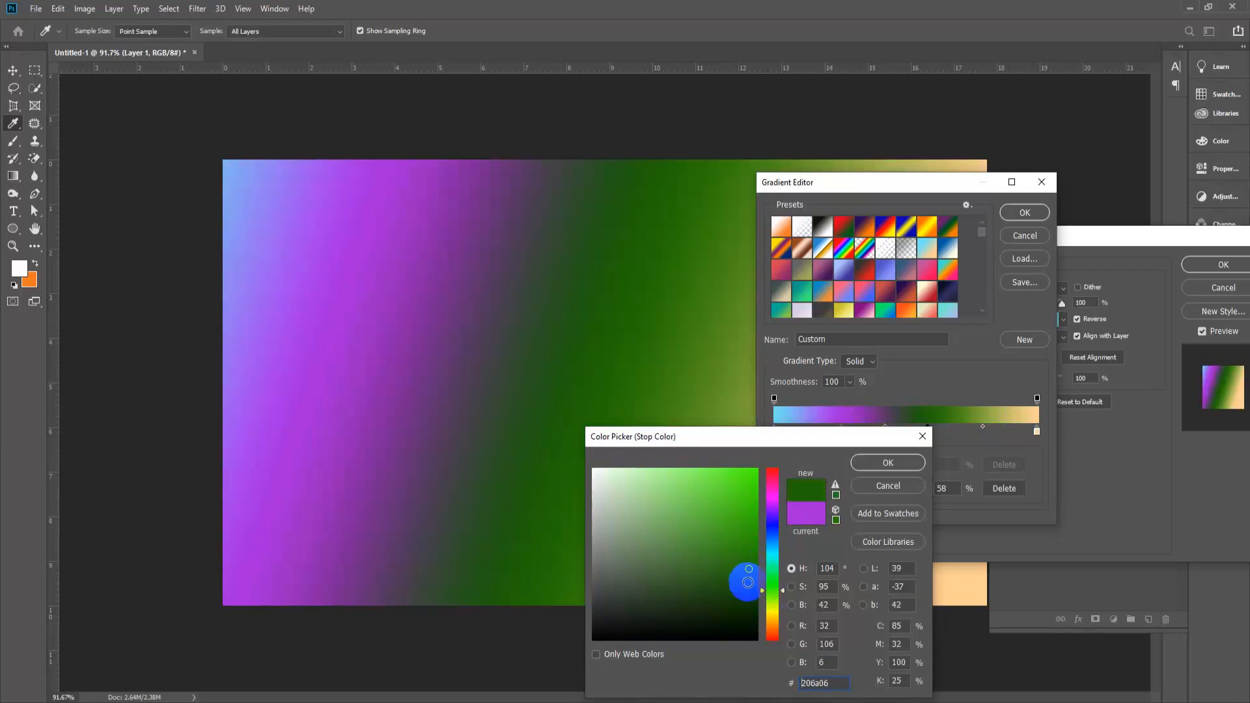
pyautogui.click(768, 501)
pyautogui.click(766, 489)
pyautogui.click(735, 470)
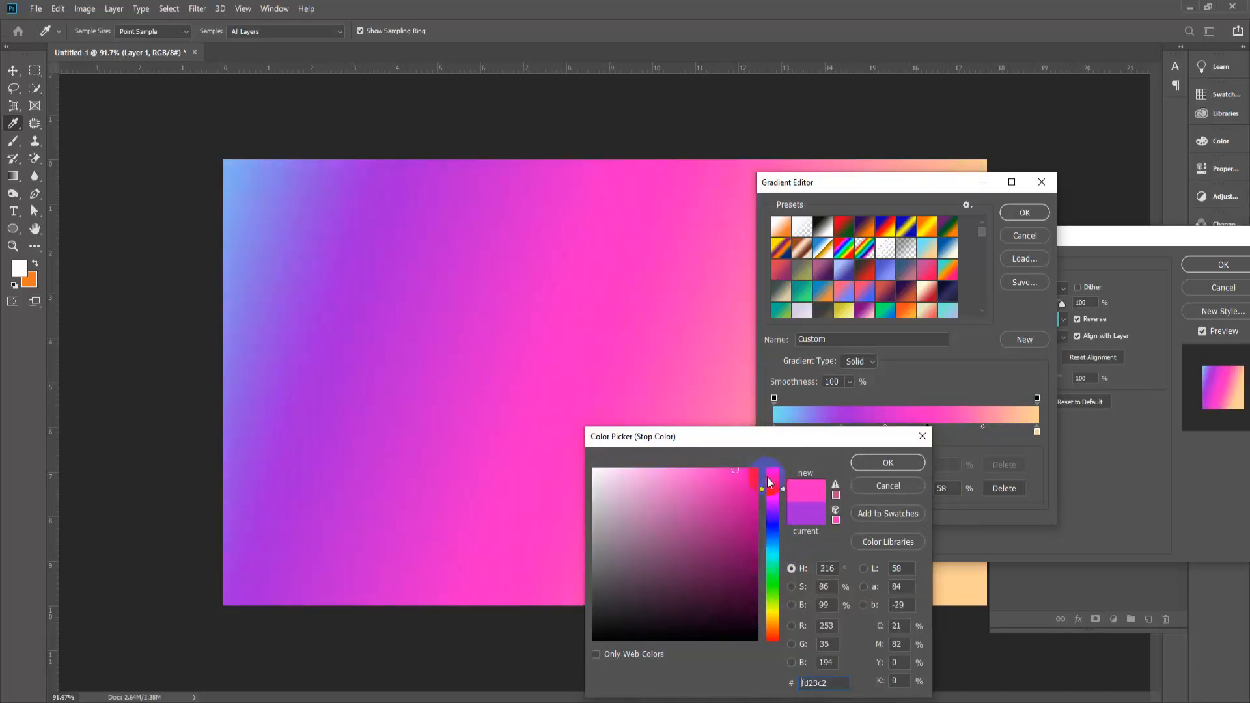
pyautogui.click(768, 477)
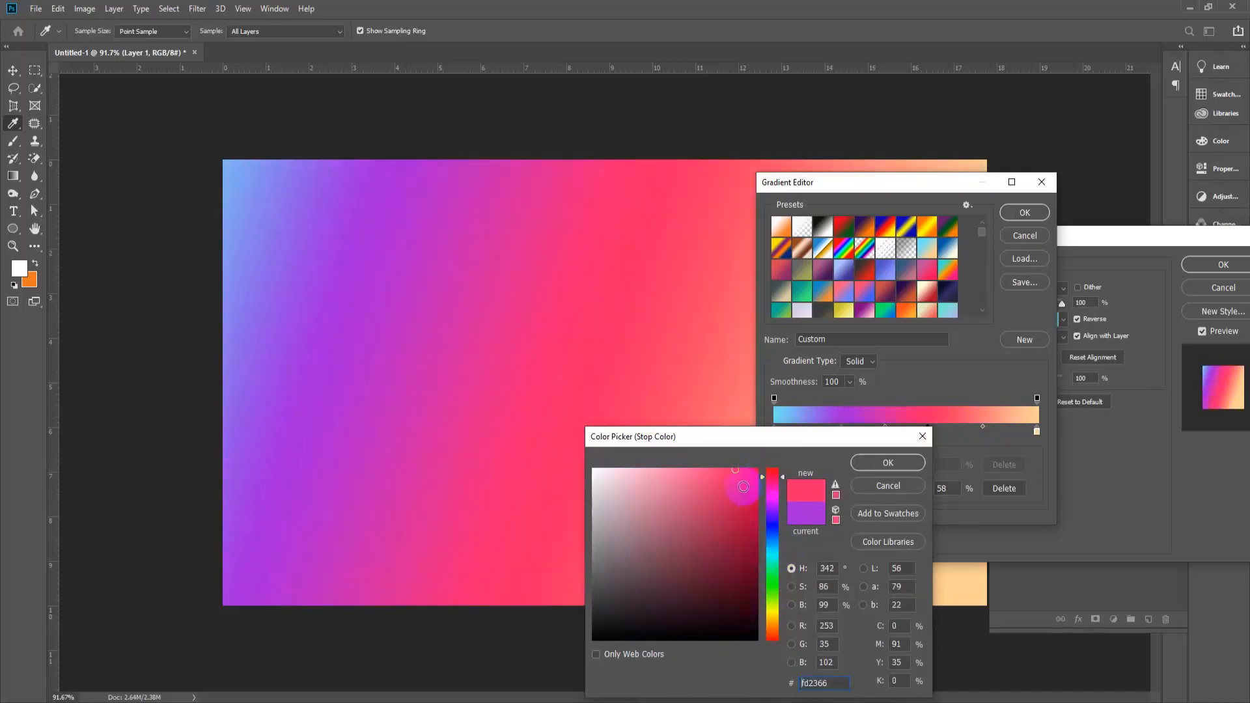
pyautogui.click(892, 462)
pyautogui.click(1034, 215)
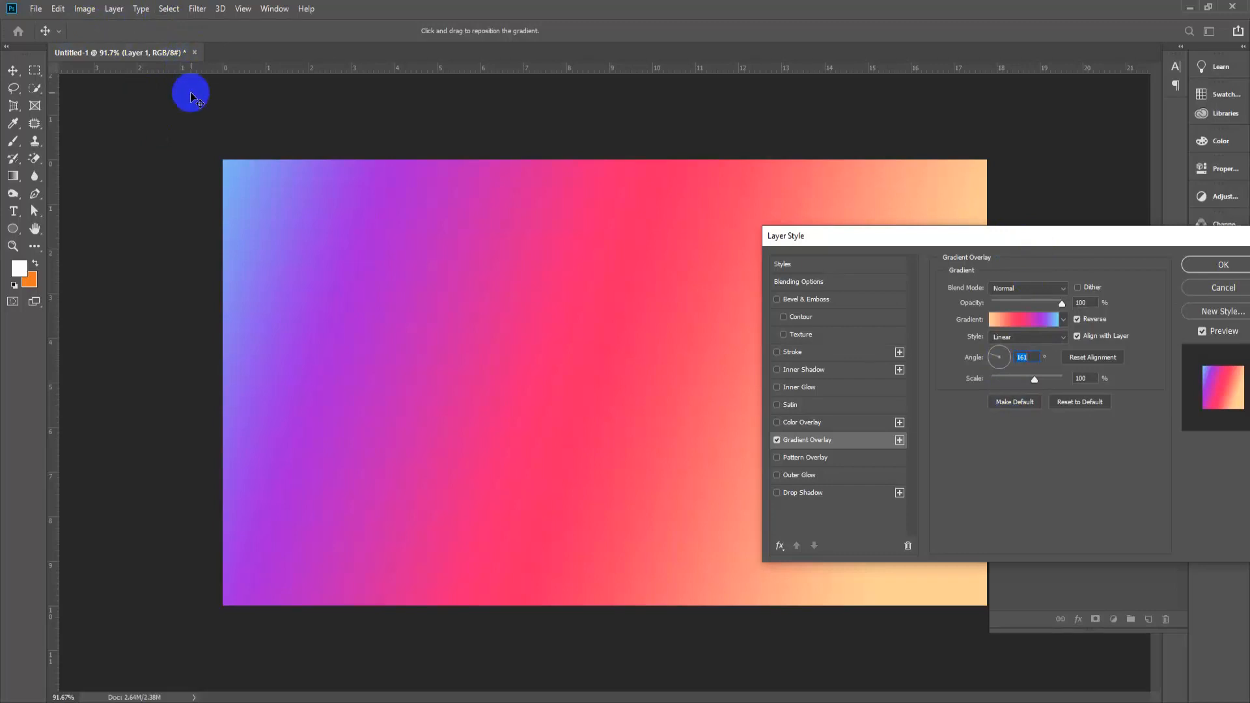
# Try the Radial, Angle, Reflected and Diamond styles on the gradient overlay in turn
pyautogui.click(343, 268)
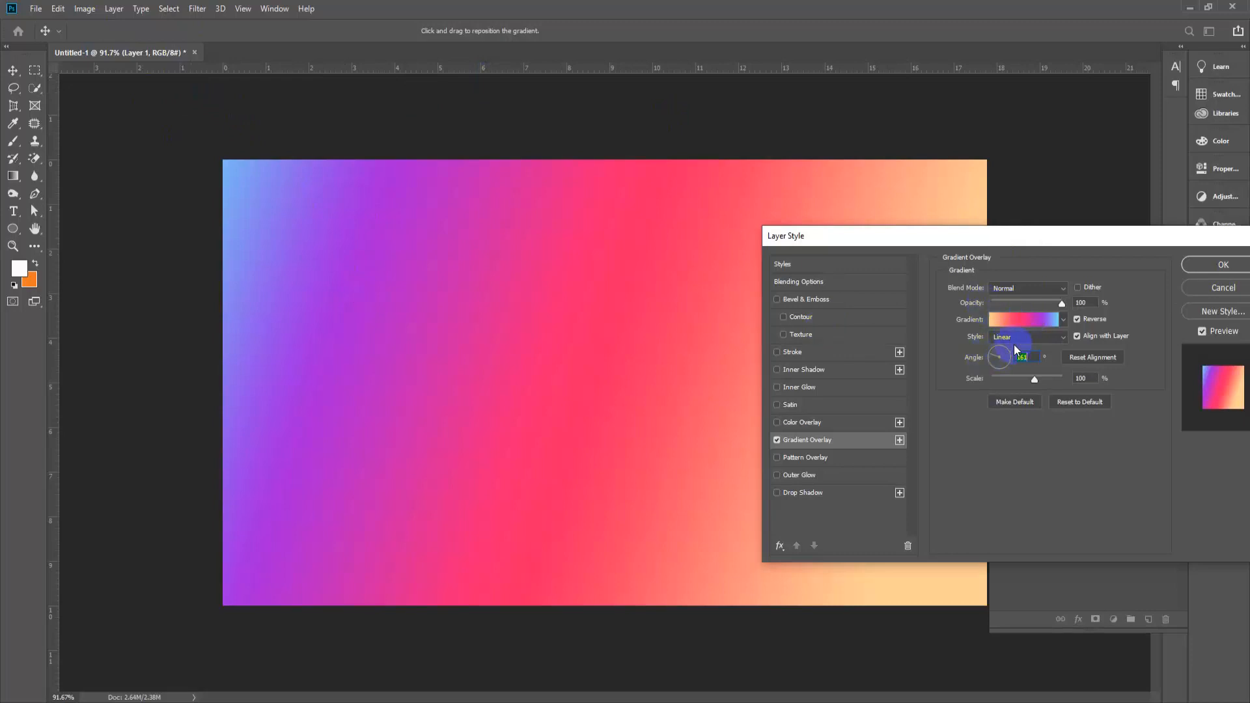
pyautogui.click(1056, 337)
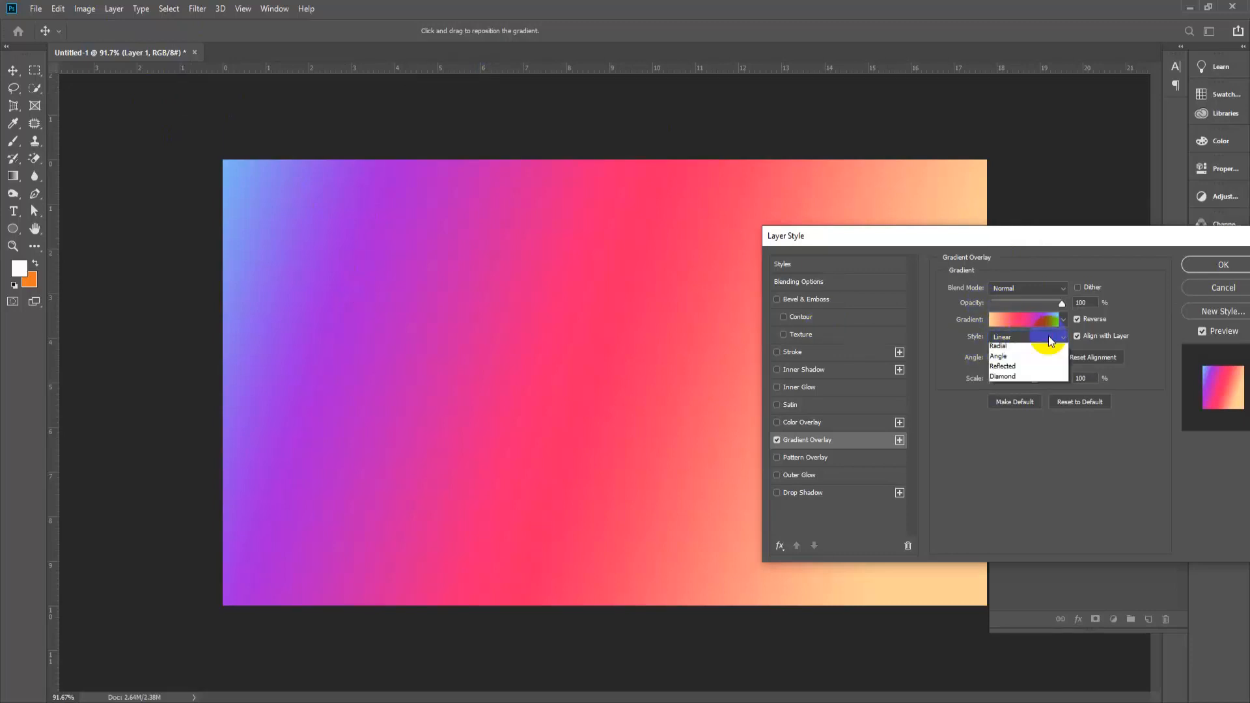
pyautogui.click(1027, 354)
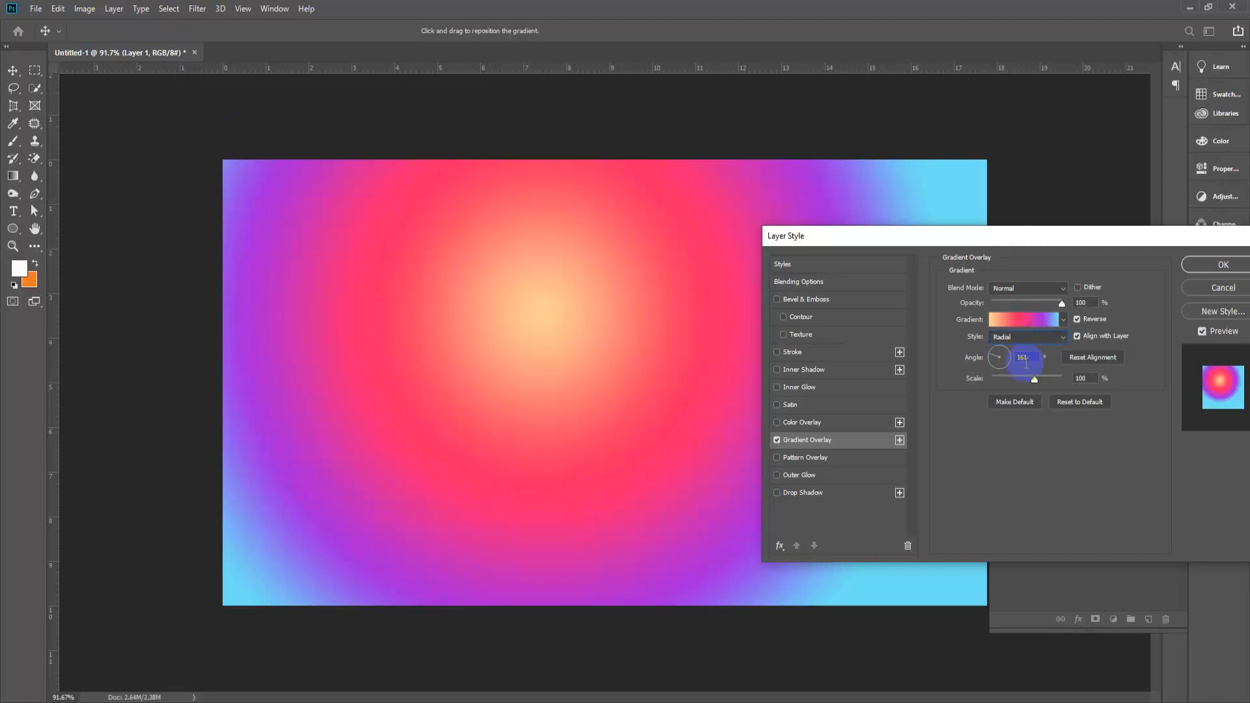
pyautogui.click(1032, 337)
pyautogui.click(1026, 370)
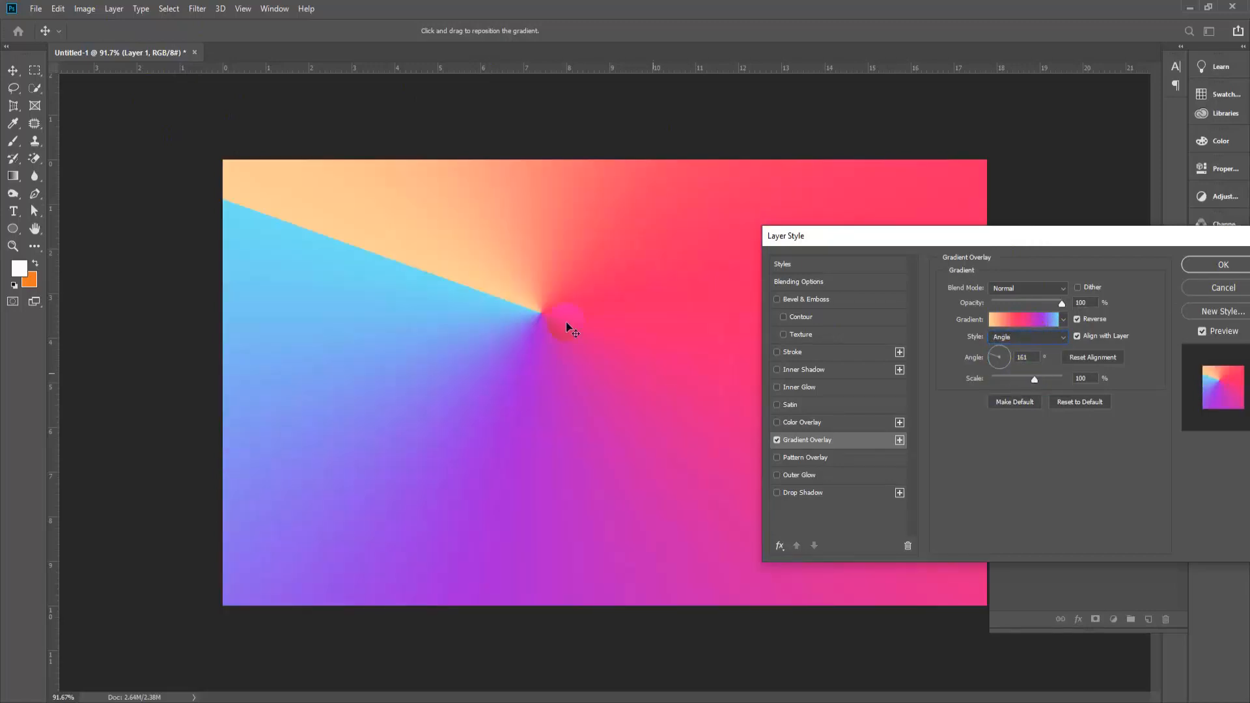
pyautogui.click(1032, 340)
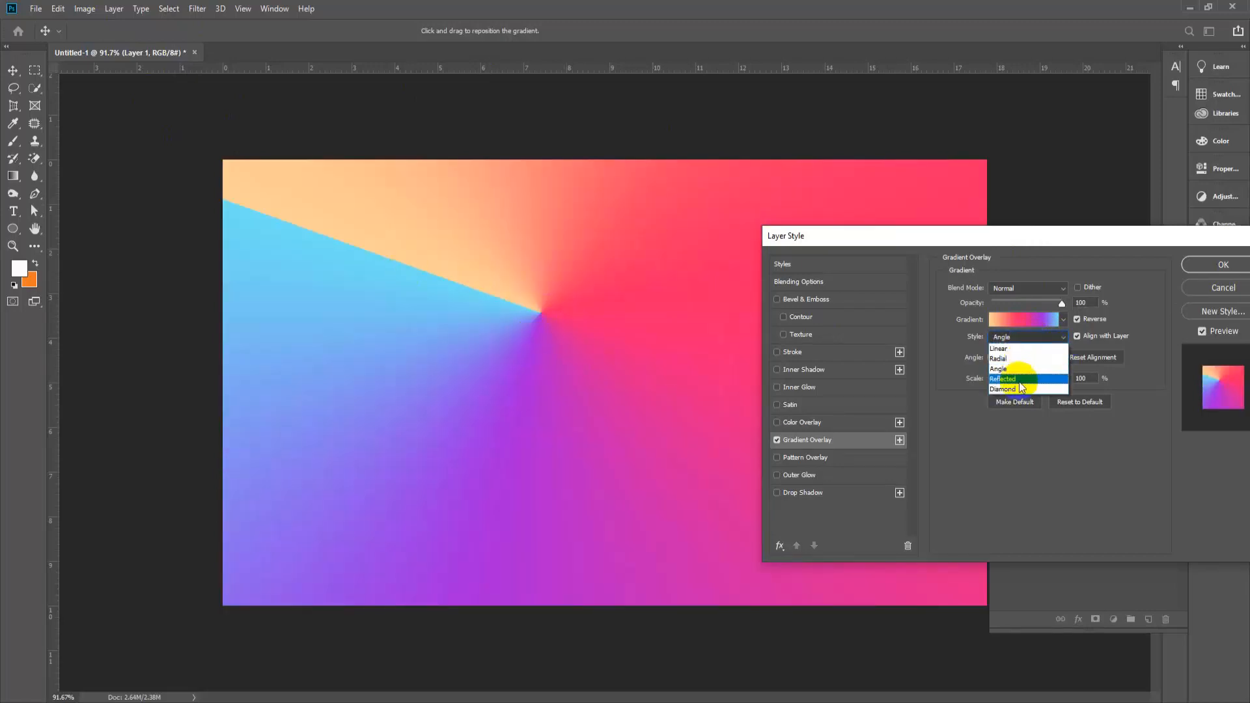
pyautogui.click(1020, 379)
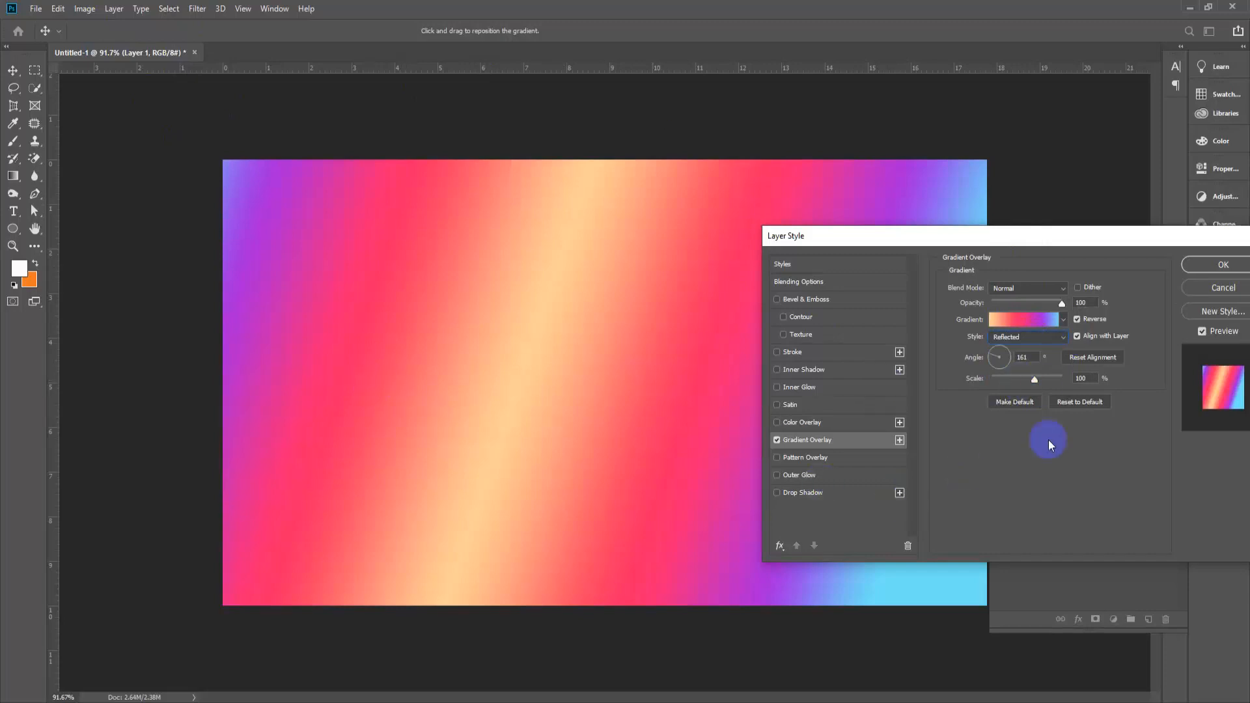
pyautogui.click(1033, 339)
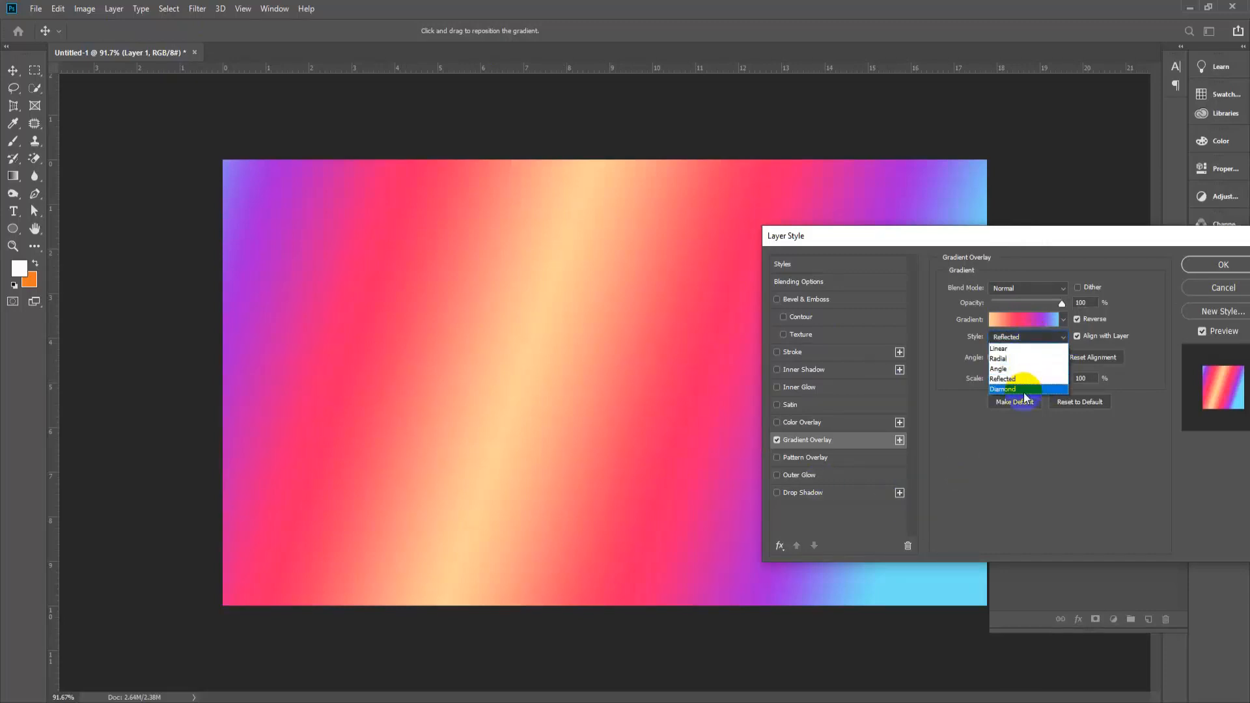
pyautogui.click(1026, 388)
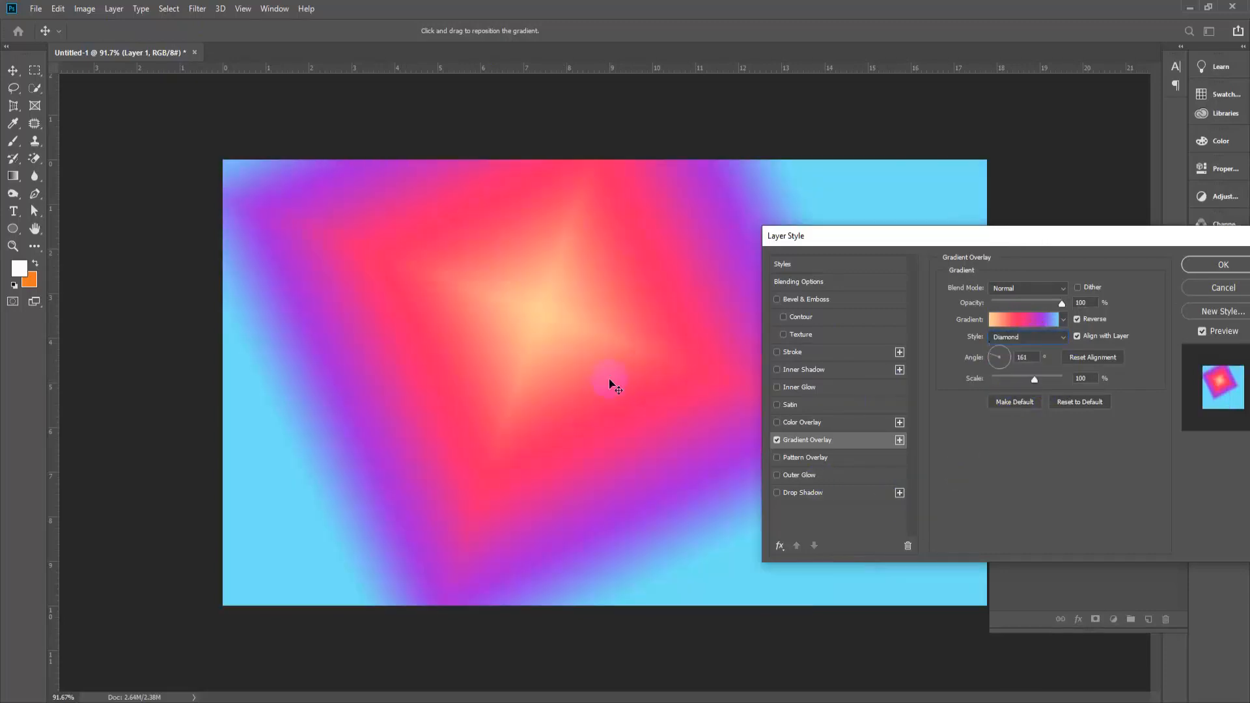
# Set the gradient overlay's style to Angle and adjust its scale to about 93%
pyautogui.click(1036, 341)
pyautogui.click(1017, 368)
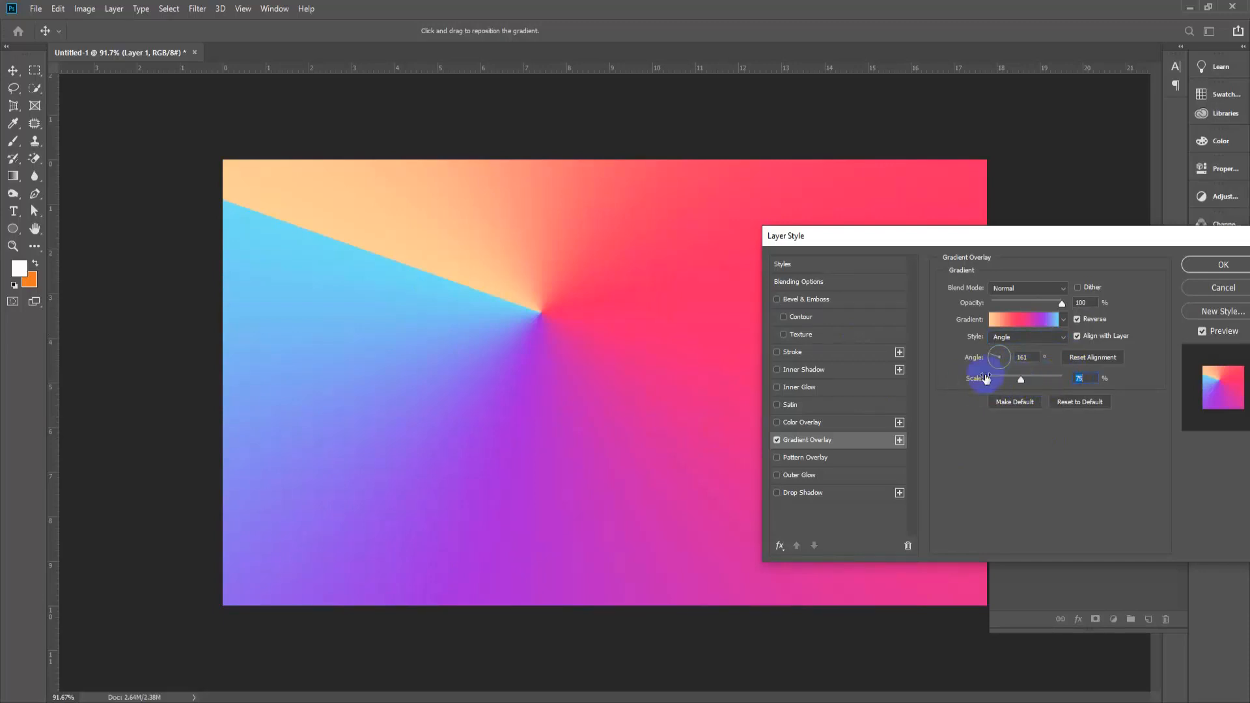
pyautogui.moveTo(1030, 385); pyautogui.dragTo(1032, 383)
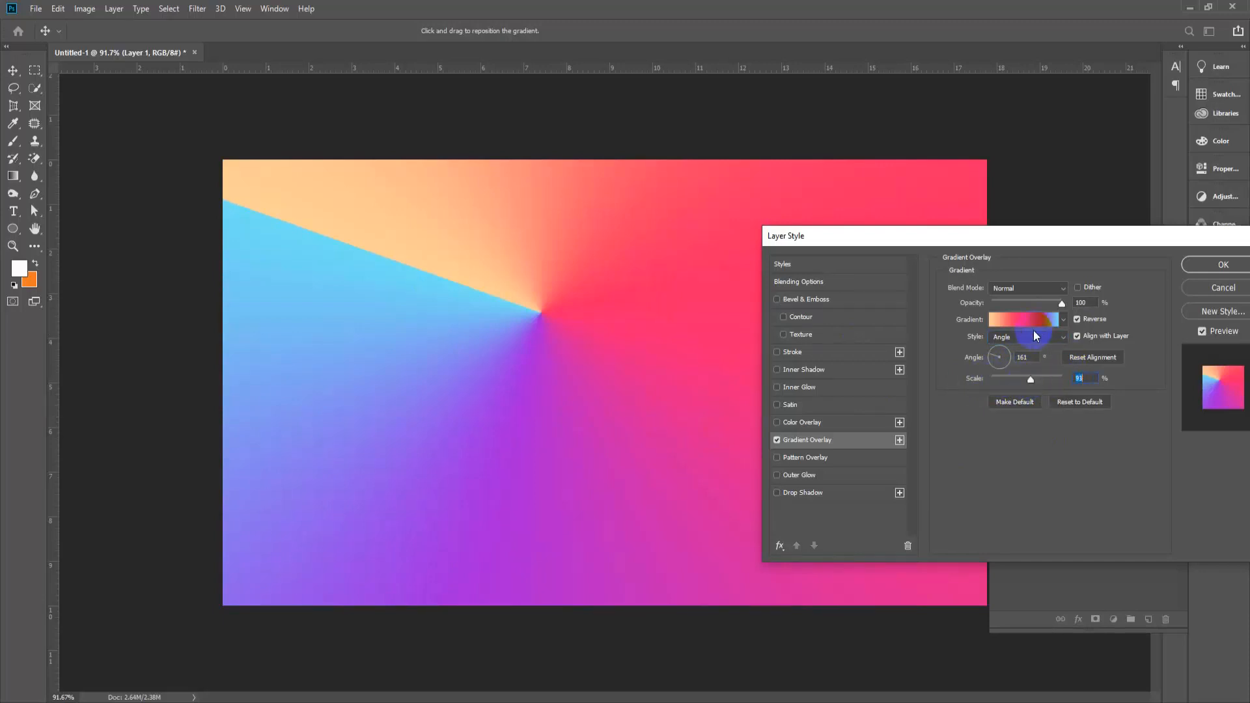
# Set the gradient overlay to the Linear style with a scale of about 67% and apply the layer style
pyautogui.click(1039, 338)
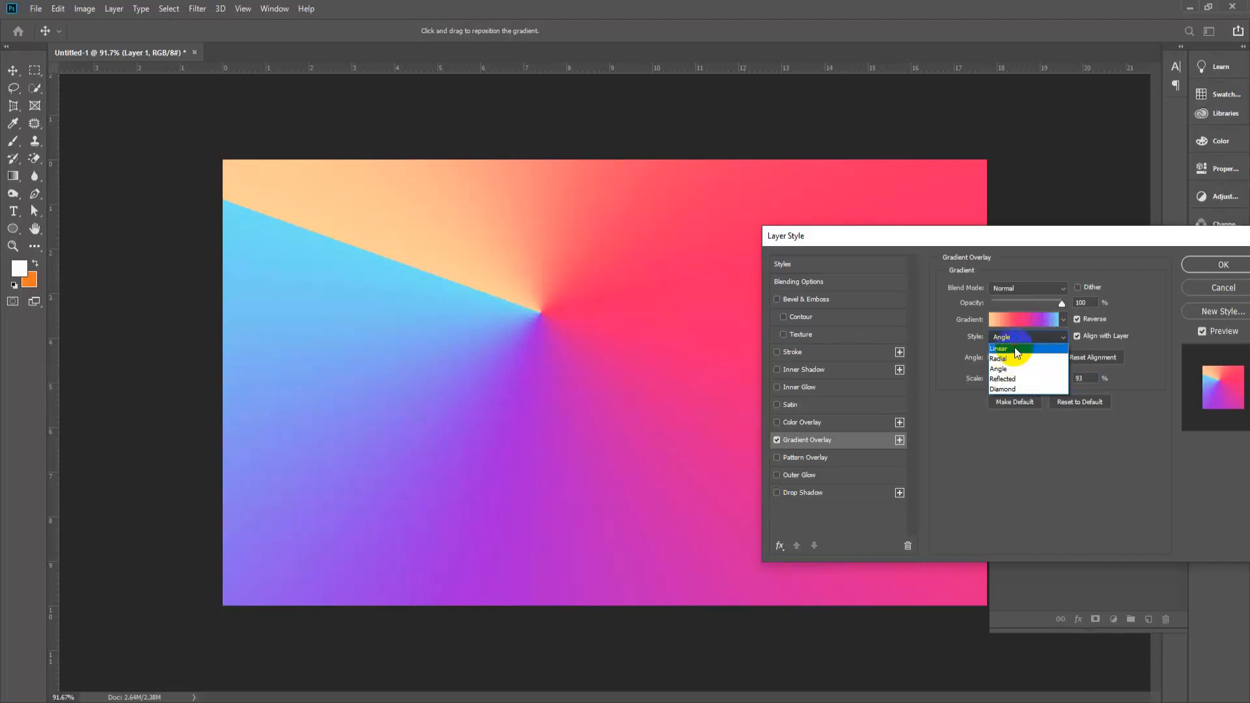
pyautogui.click(1018, 350)
pyautogui.moveTo(1041, 386)
pyautogui.mouseDown()
pyautogui.moveTo(997, 386)
pyautogui.moveTo(1052, 384)
pyautogui.moveTo(995, 382)
pyautogui.moveTo(1028, 379)
pyautogui.moveTo(1003, 379)
pyautogui.moveTo(1016, 380)
pyautogui.mouseUp()
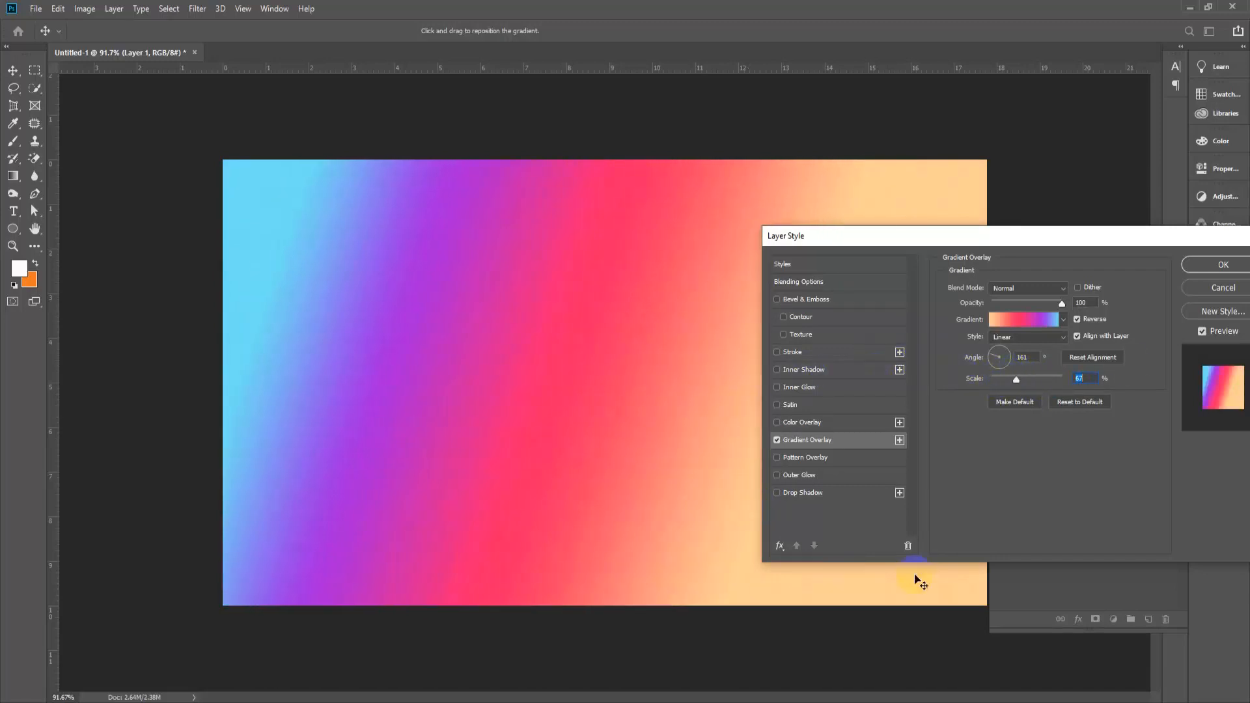
pyautogui.moveTo(931, 243); pyautogui.dragTo(751, 269)
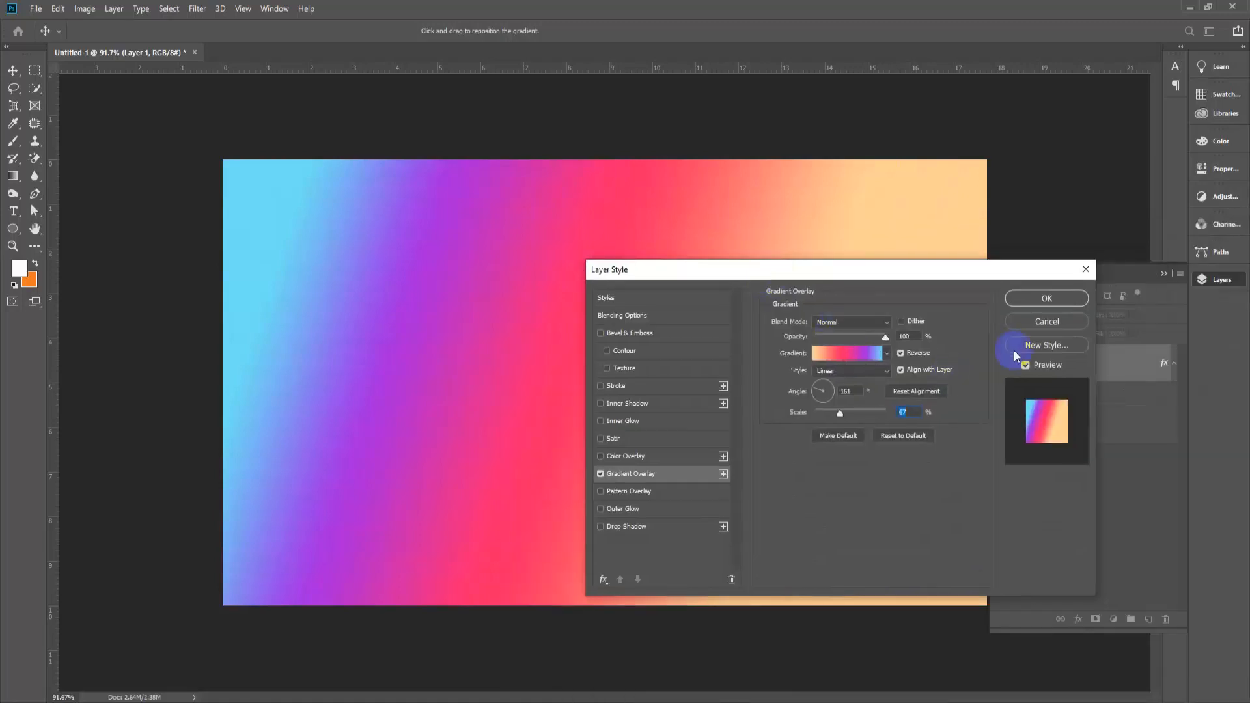
pyautogui.click(1048, 299)
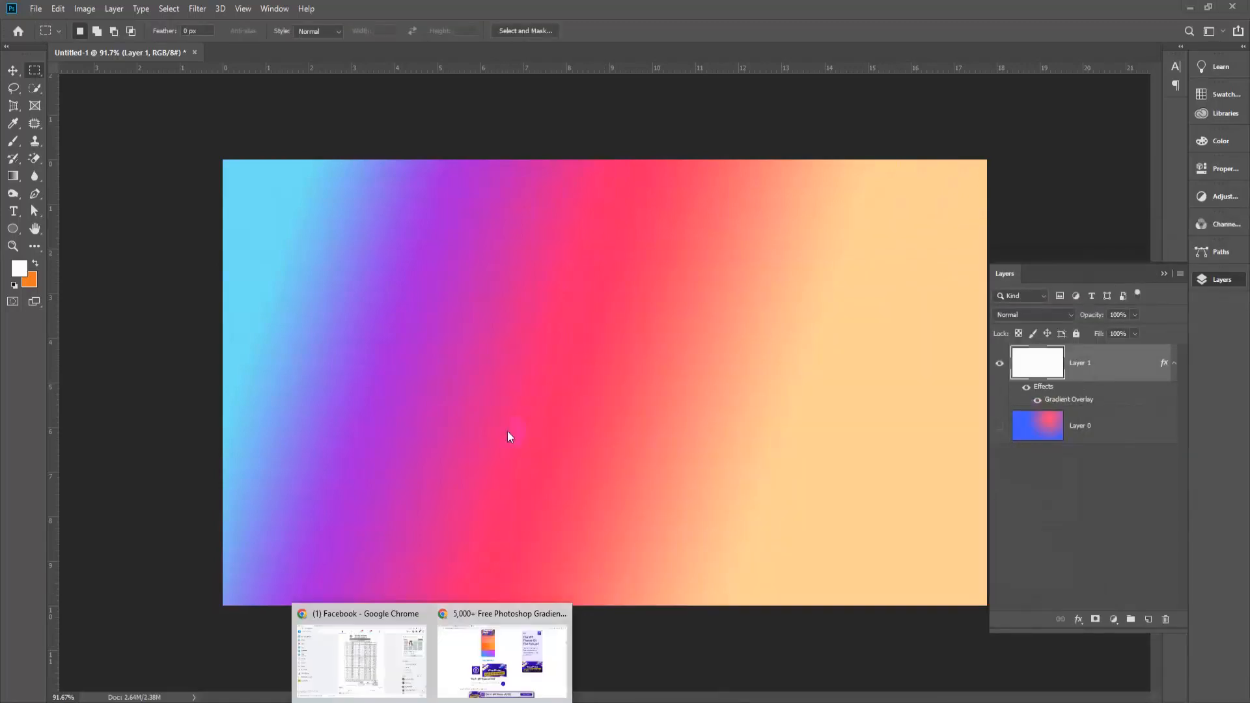
# Switch to the Chrome browser, search Google for "gradient color" in a new tab and open the image results
pyautogui.click(502, 658)
pyautogui.click(491, 17)
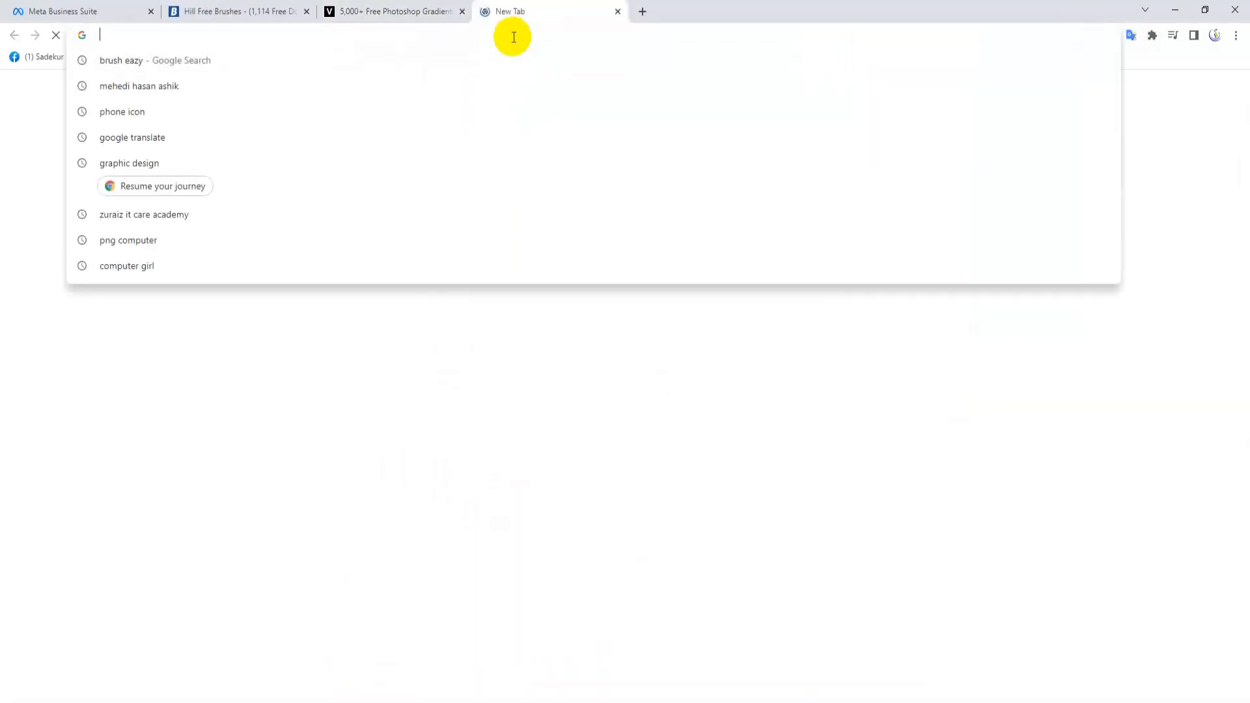
pyautogui.write('gradient ')
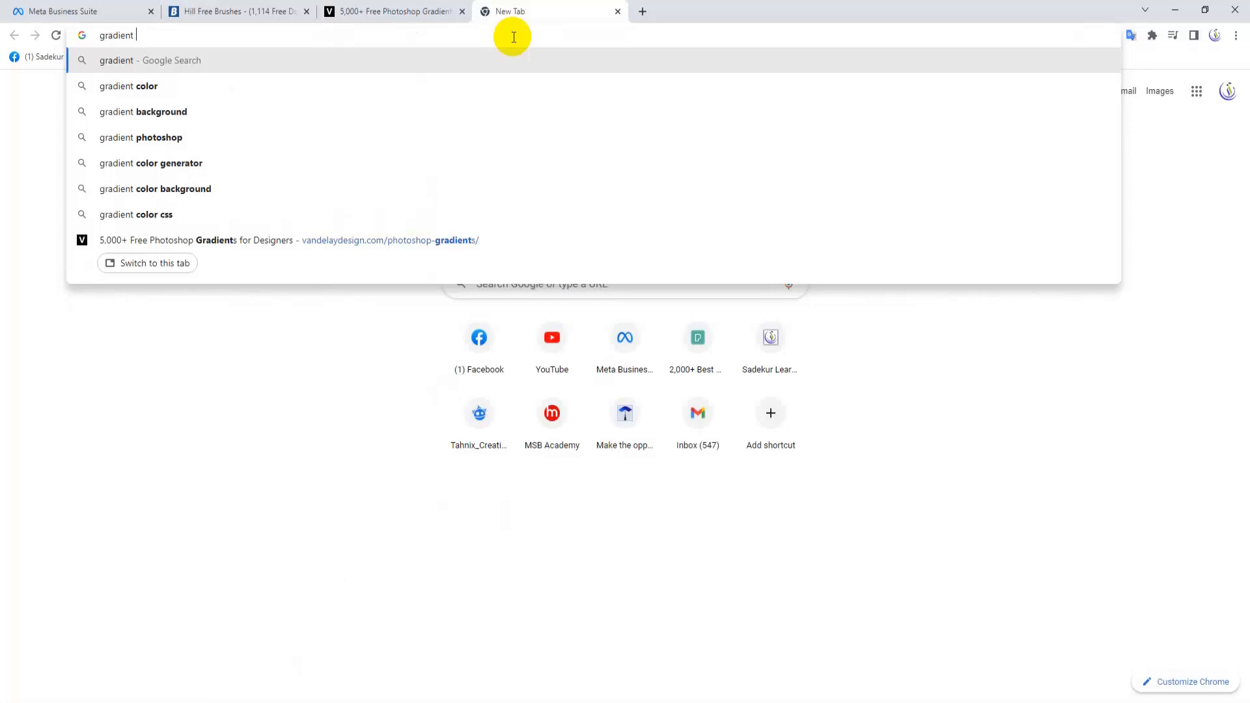
pyautogui.write('color')
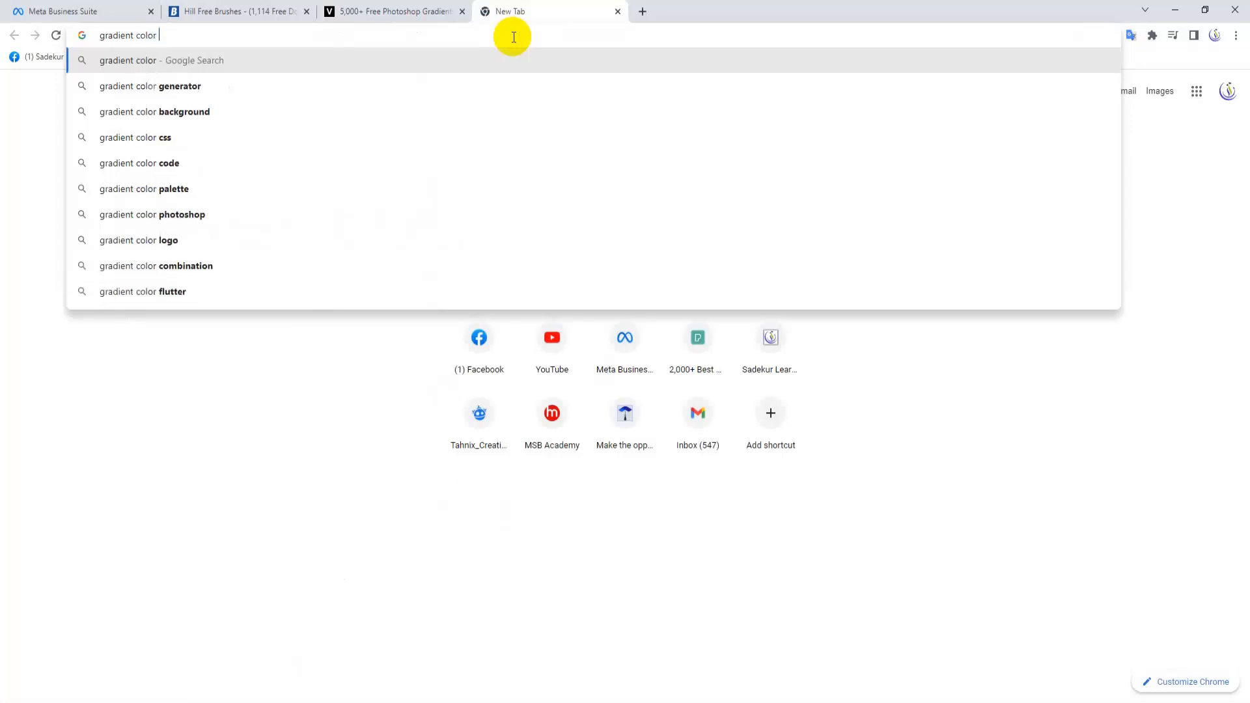
pyautogui.press('Return')
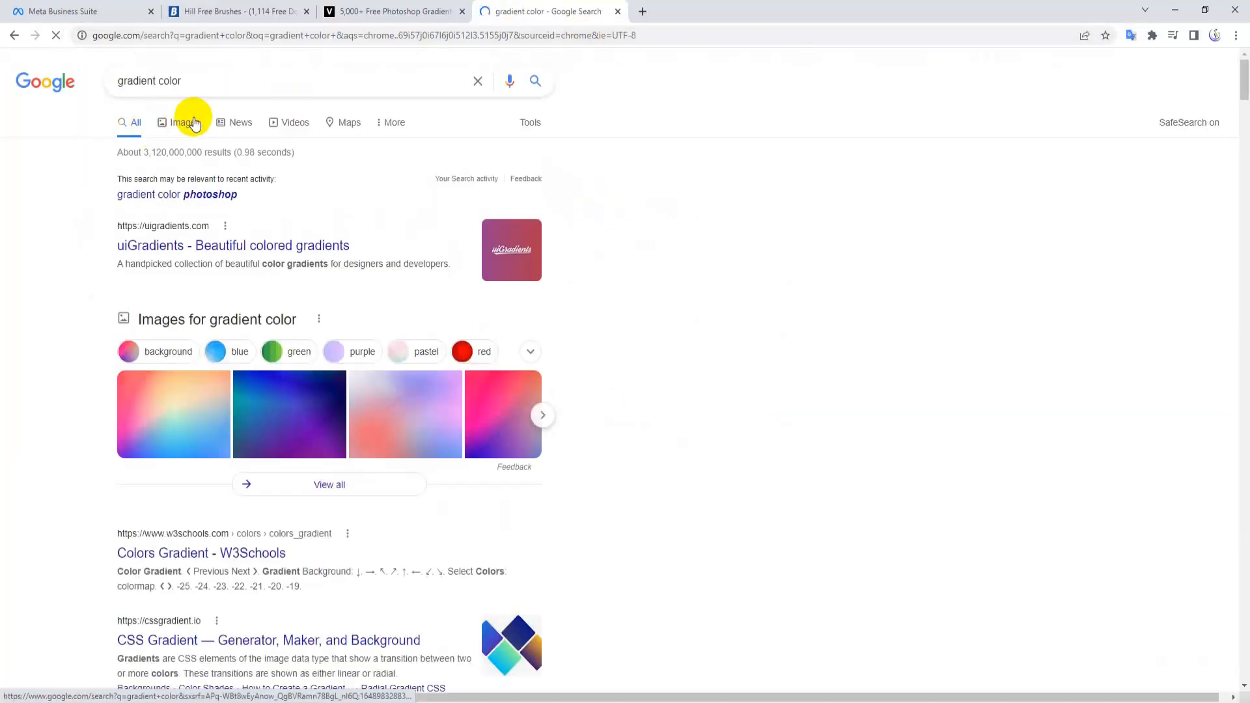
pyautogui.click(189, 121)
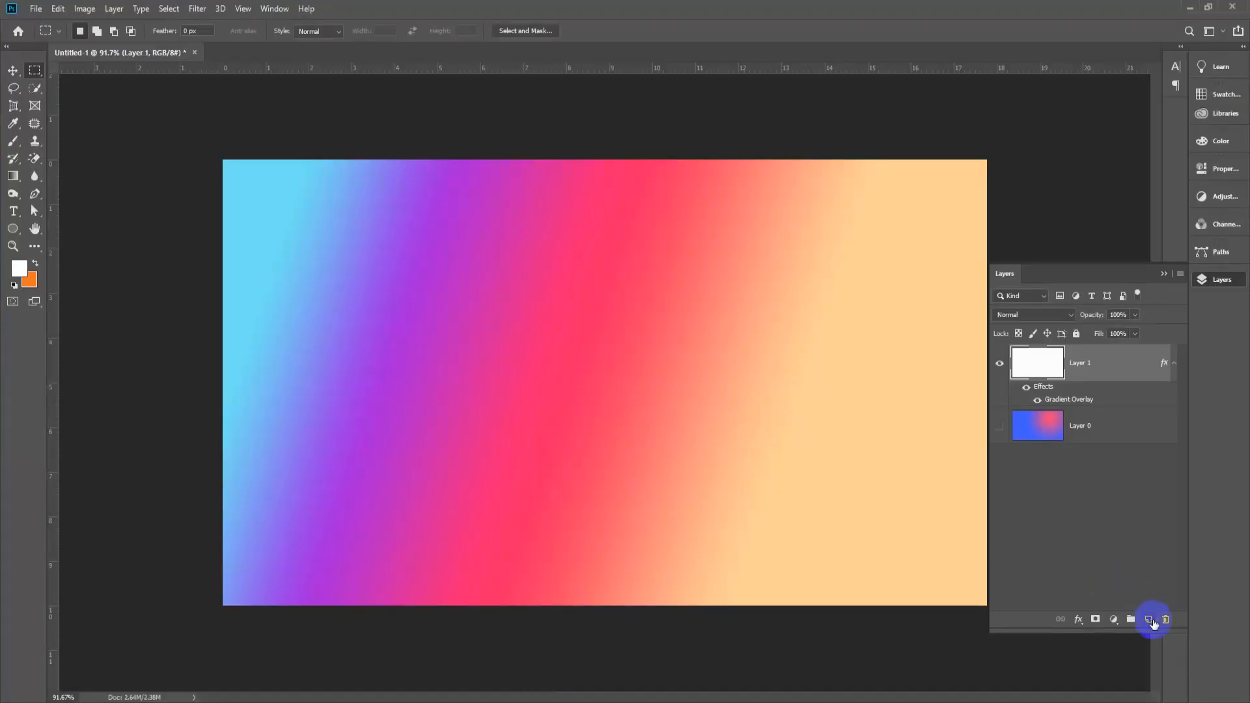
# Return to Photoshop, add a new empty layer above the gradient layer and activate the Brush tool
pyautogui.click(1149, 620)
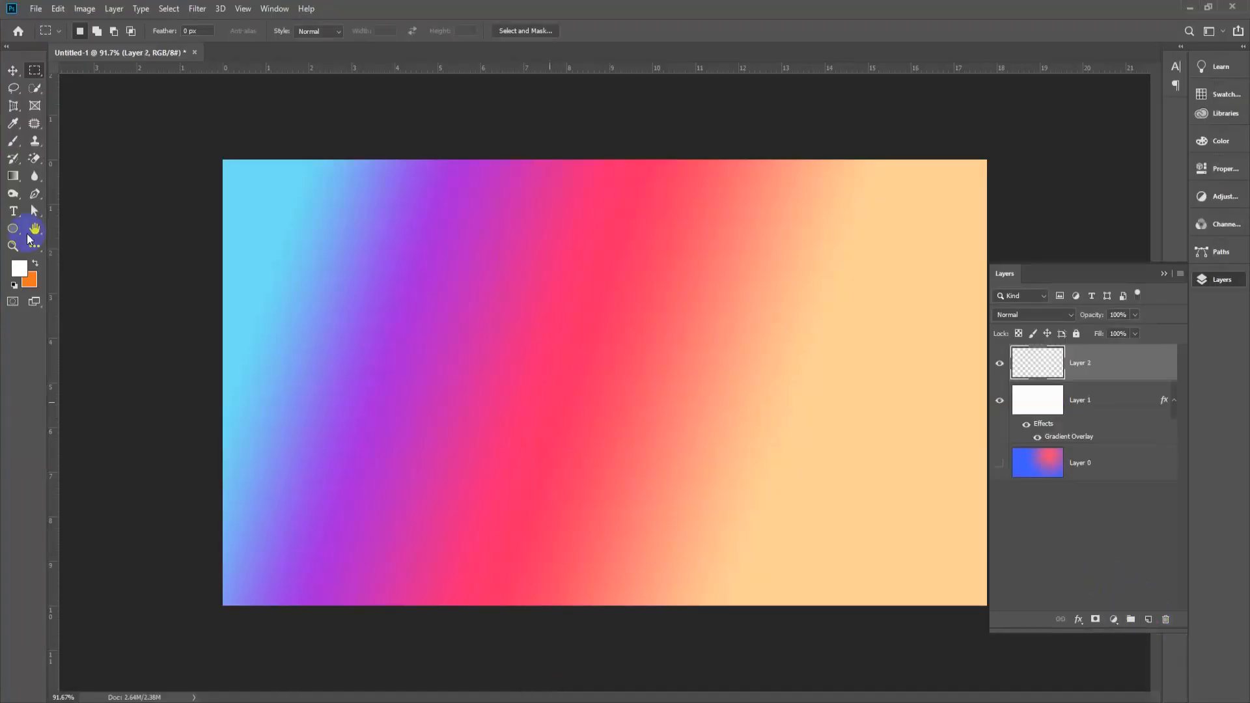
pyautogui.click(15, 142)
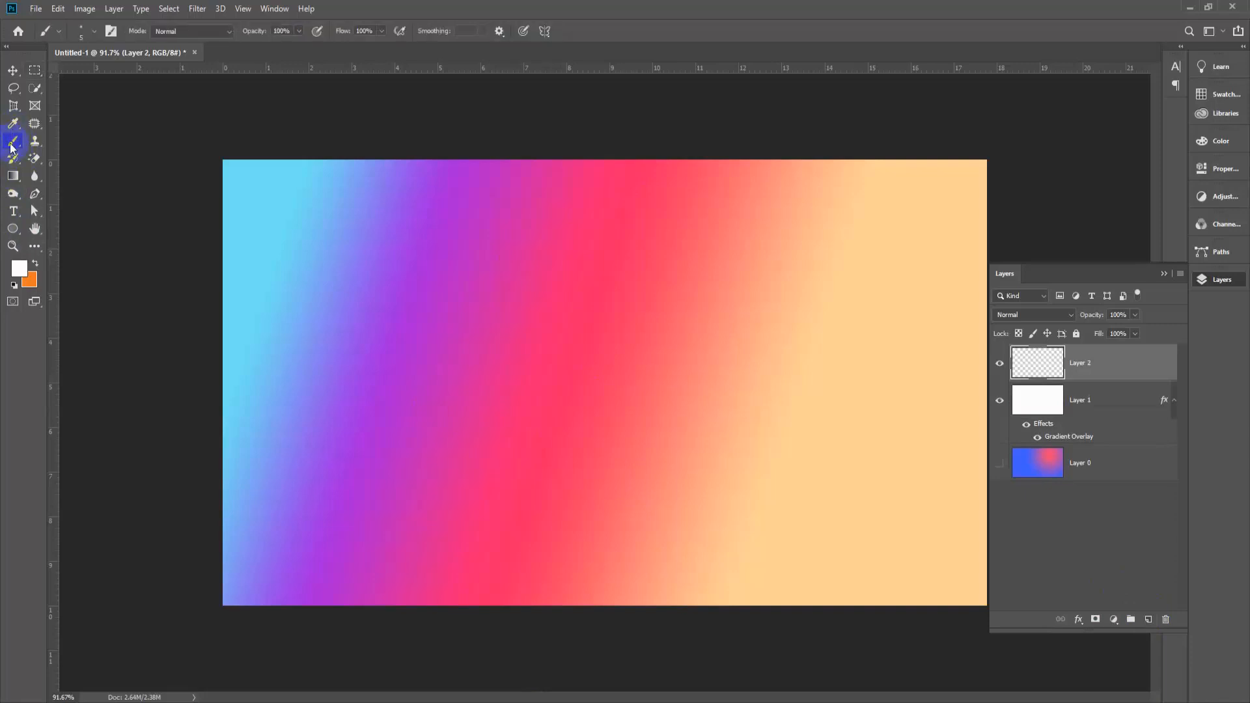
pyautogui.click(93, 34)
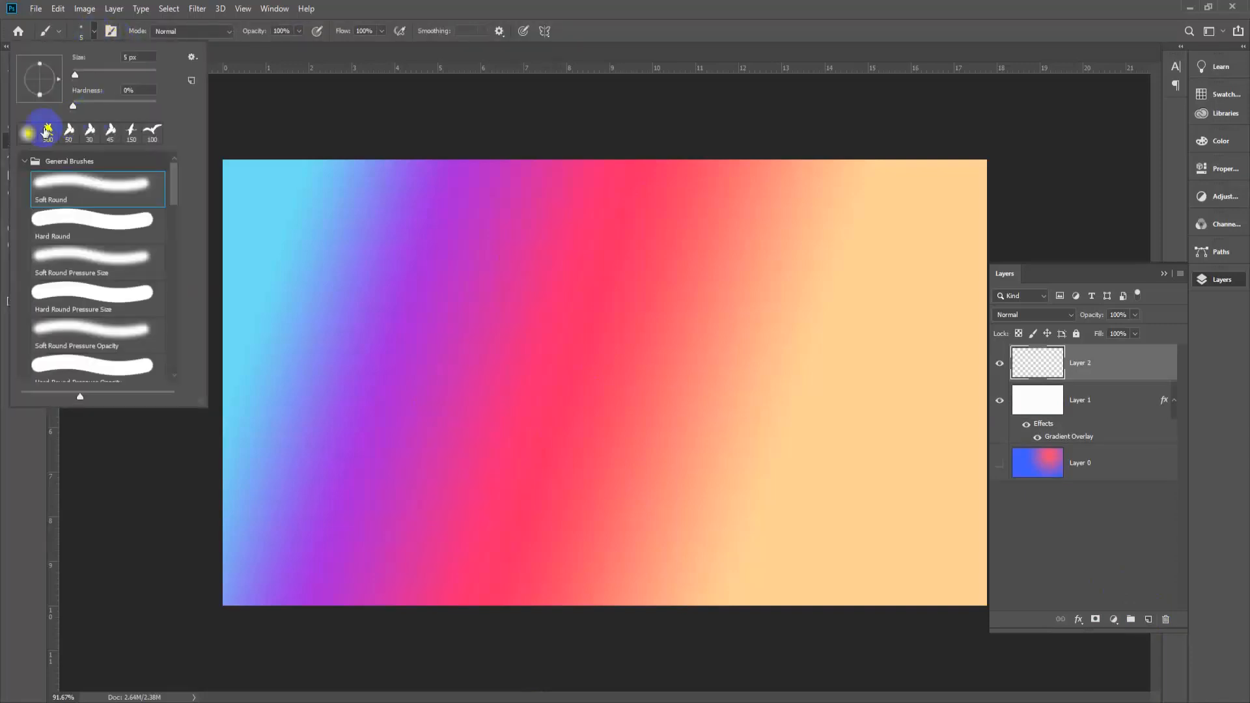
pyautogui.click(601, 6)
# Change the foreground colour to a bright, saturated purple for painting
pyautogui.click(20, 268)
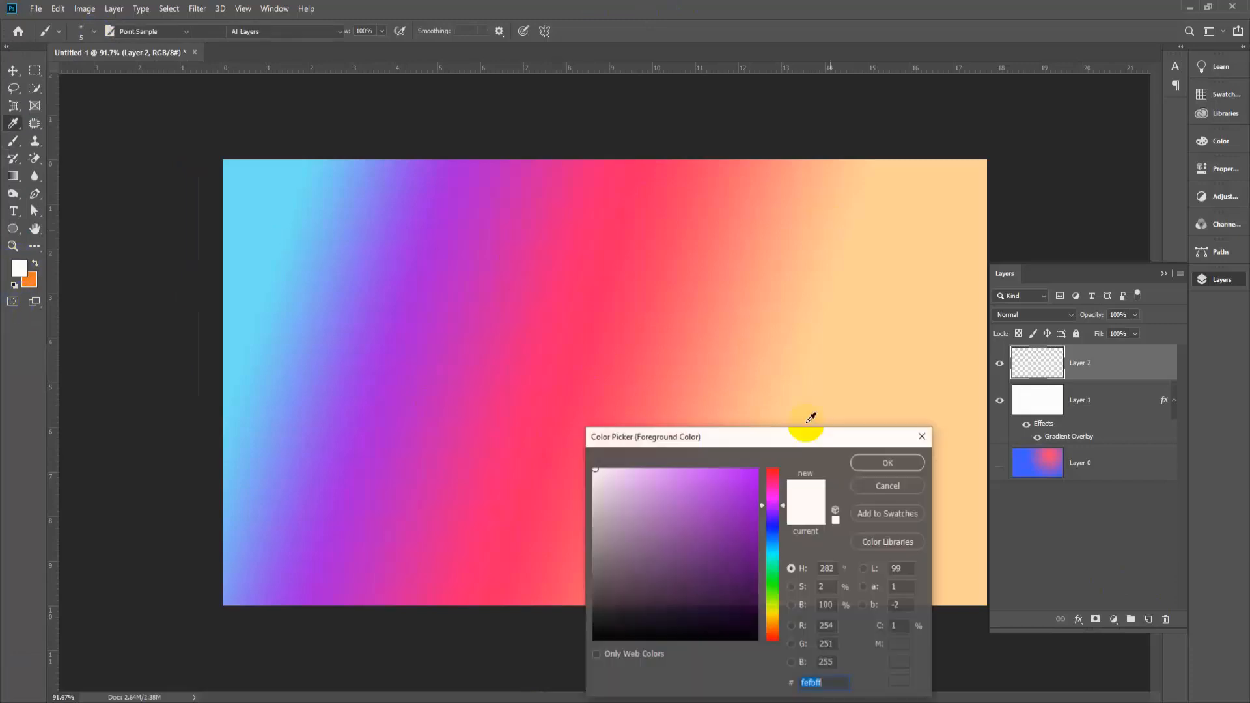
pyautogui.moveTo(749, 487); pyautogui.dragTo(751, 470)
pyautogui.click(900, 463)
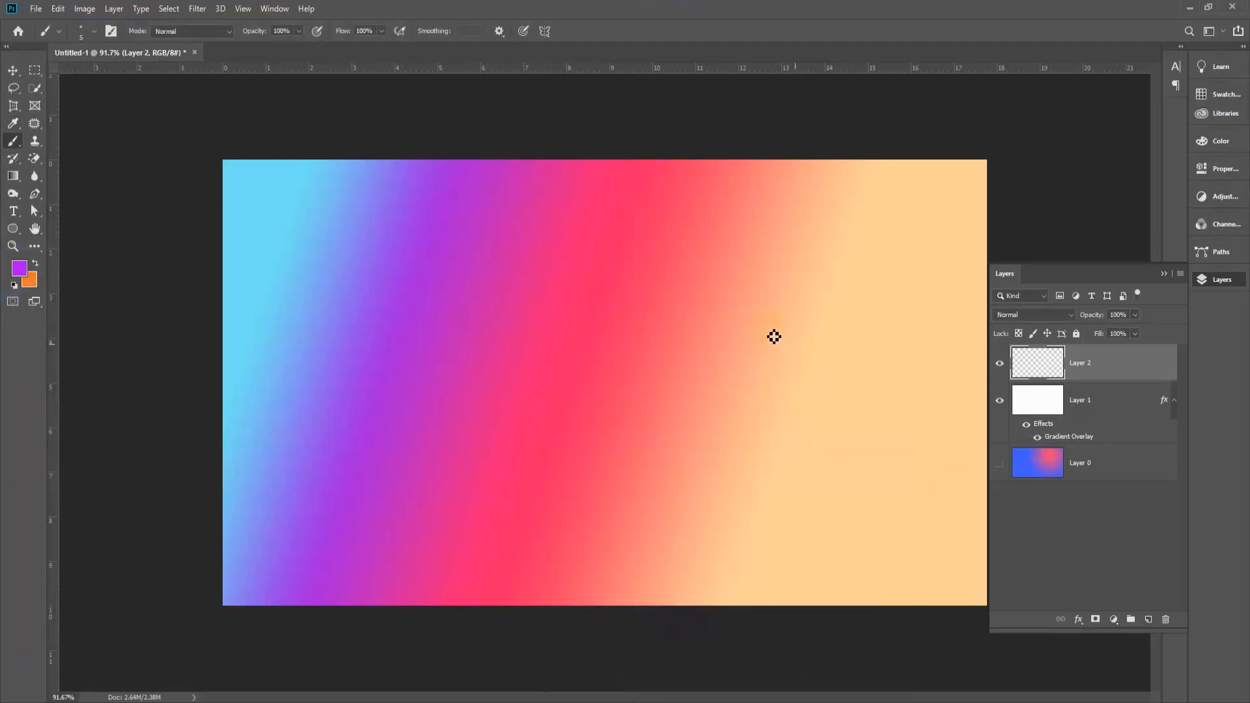
# Enlarge the soft round brush to about 30 px
pyautogui.press(']')
pyautogui.press(']')
pyautogui.press(']')
pyautogui.press(']')
pyautogui.press(']')
pyautogui.press(']')
pyautogui.press(']')
pyautogui.press(']')
pyautogui.press(']')
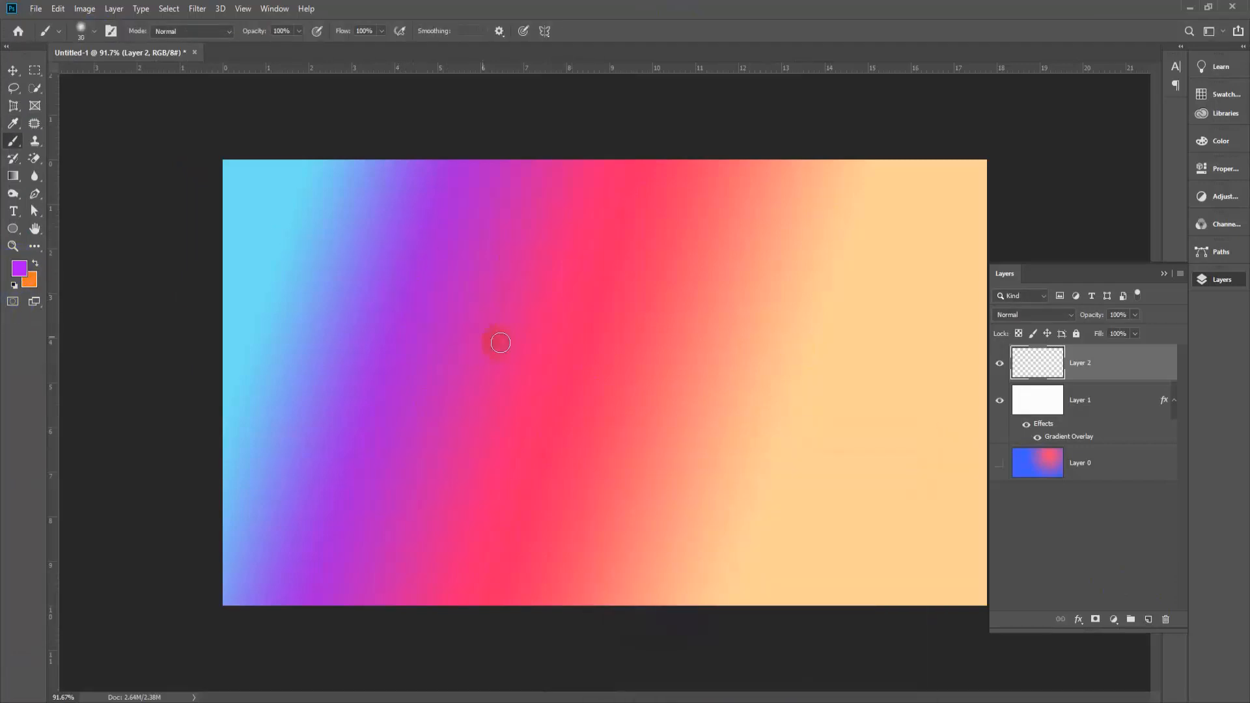
# Paint one soft purple spot in the canvas's upper-right area with a 700 px brush, undoing a second spot below it
pyautogui.click(888, 249)
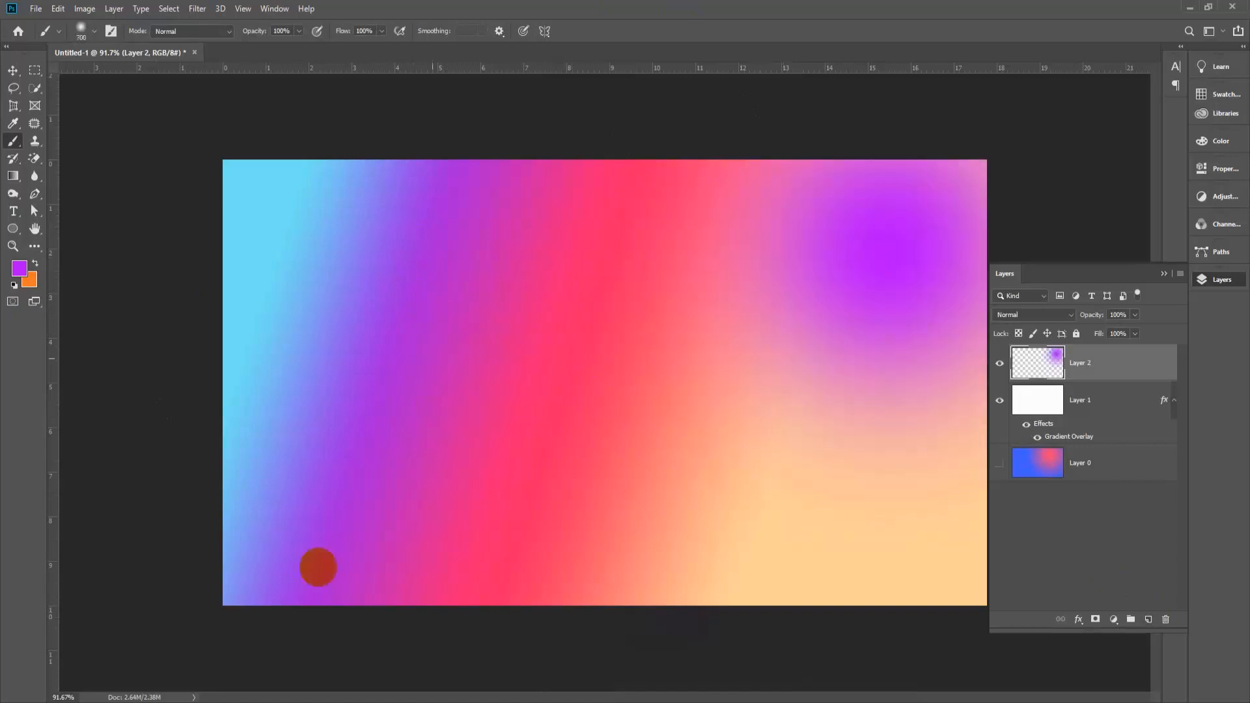
pyautogui.click(798, 482)
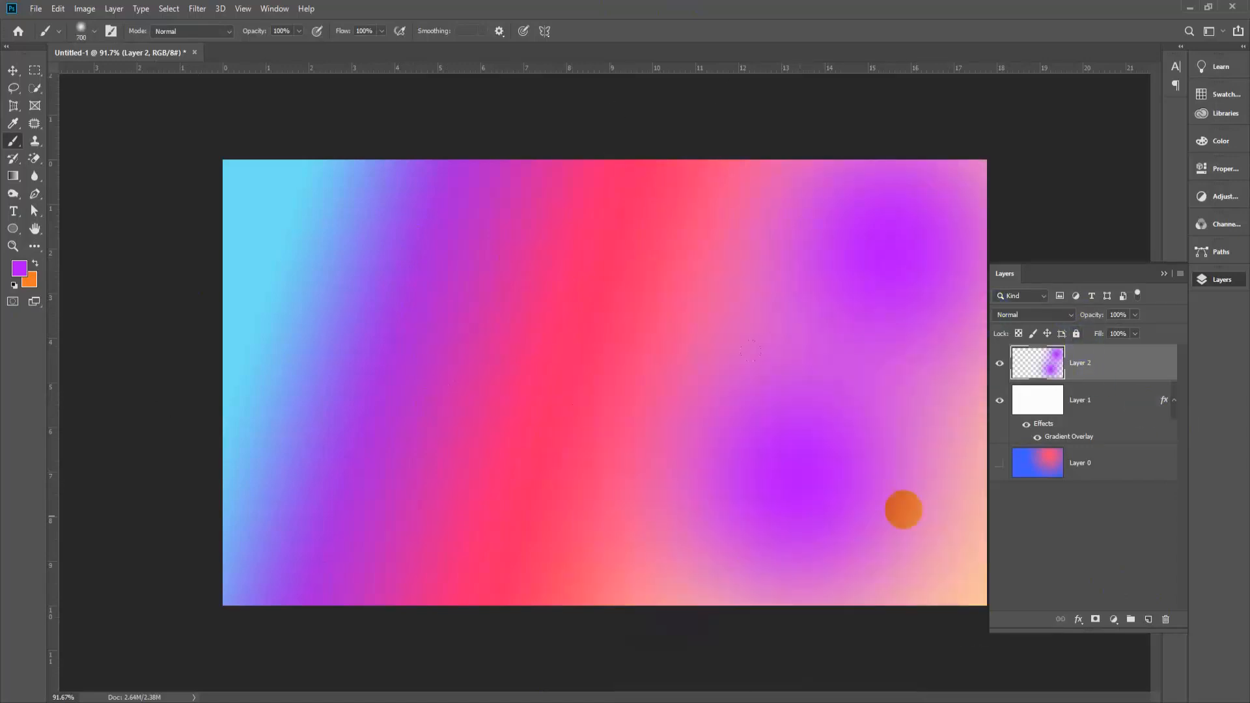
pyautogui.hotkey('ctrl', 'z')
# Swap to the orange colour and try soft spots on the canvas's right half, undoing each one
pyautogui.click(35, 263)
pyautogui.click(834, 360)
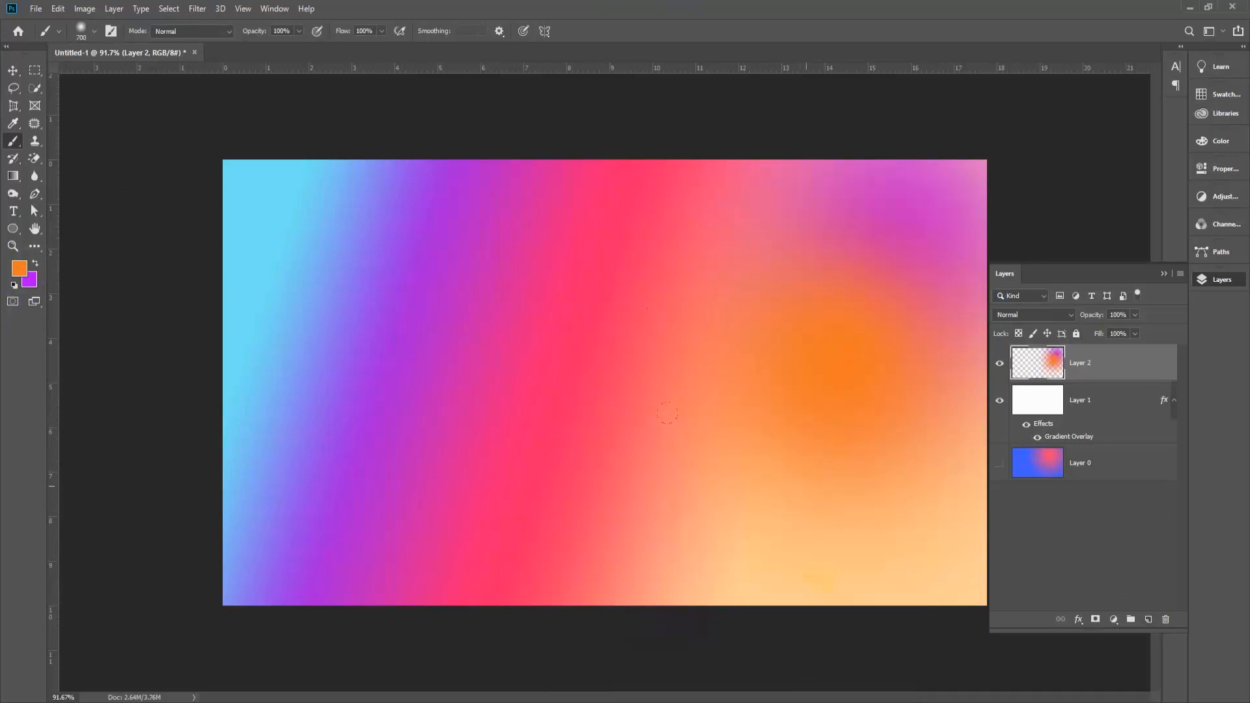
pyautogui.hotkey('ctrl', 'z')
pyautogui.click(837, 549)
pyautogui.hotkey('ctrl', 'z')
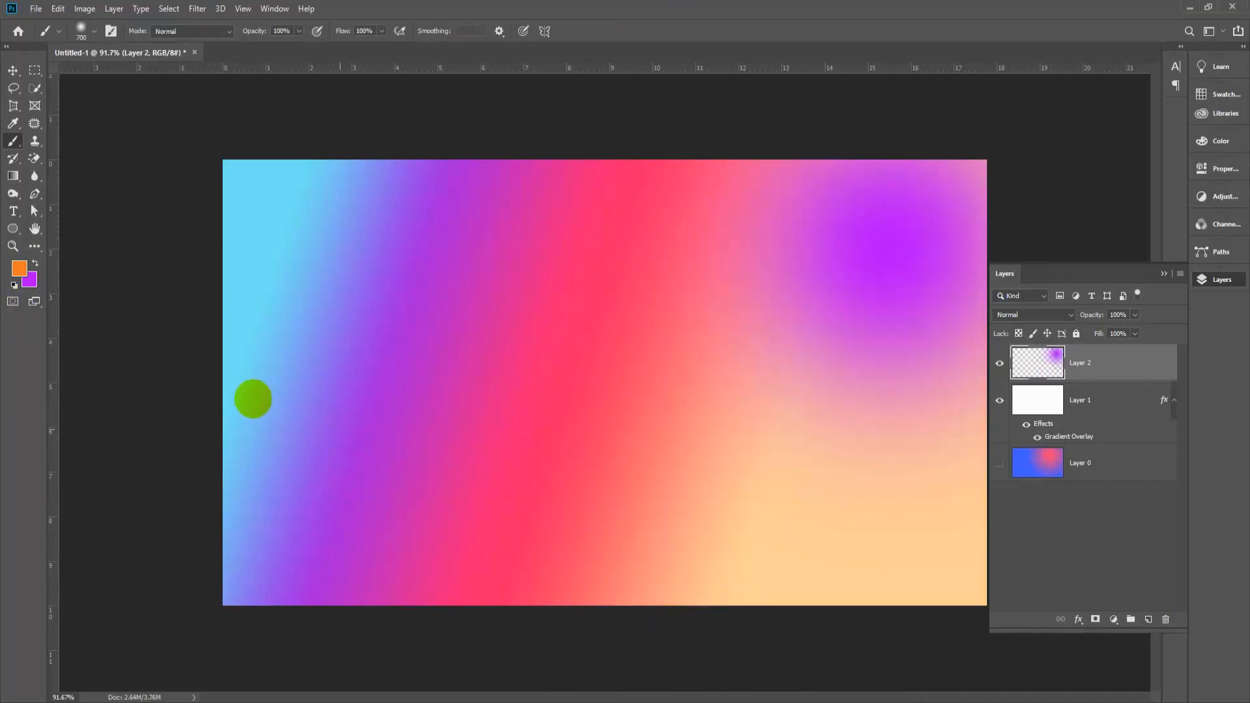
# Set the foreground colour to the blue 0e49ce
pyautogui.click(19, 268)
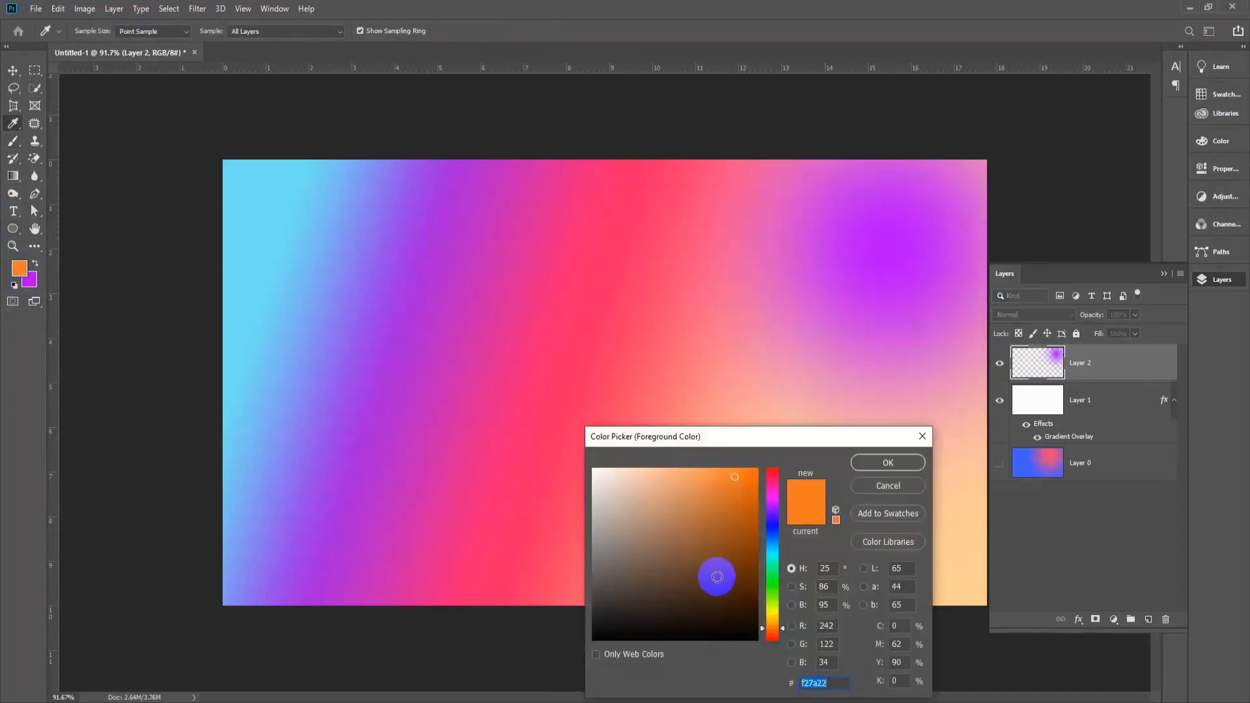
pyautogui.click(772, 534)
pyautogui.click(748, 501)
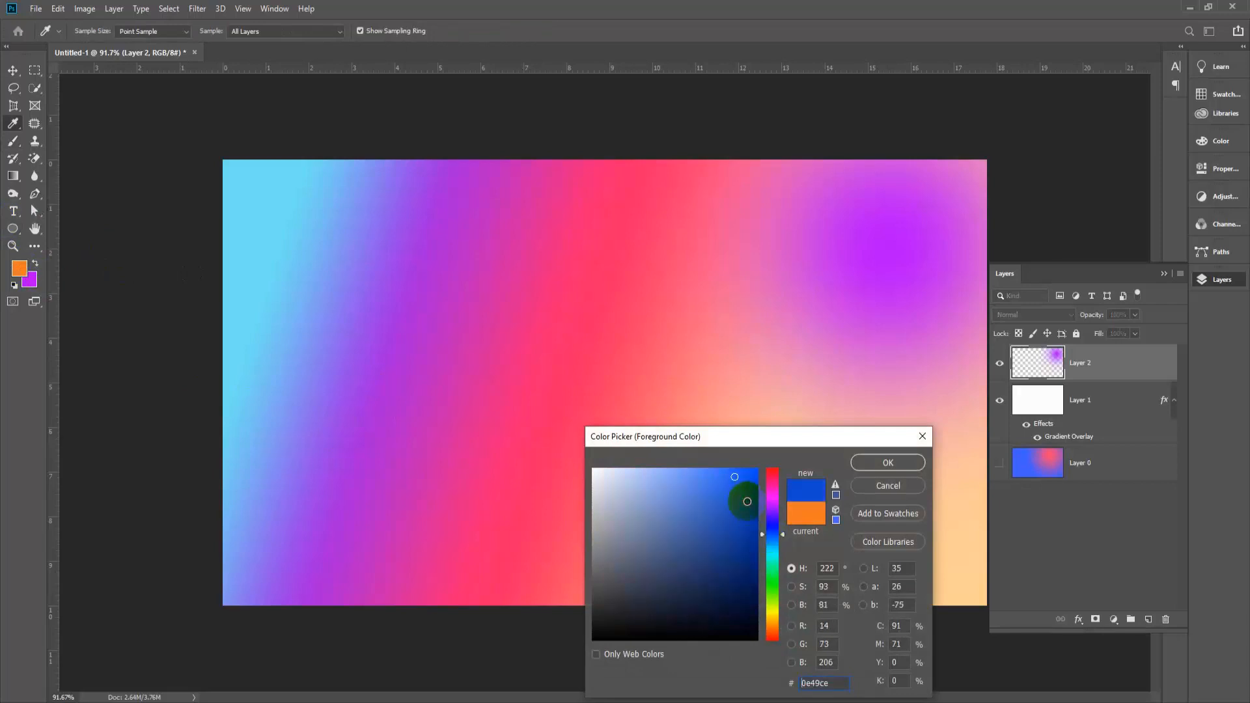
pyautogui.click(888, 462)
# Paint a soft blue spot near the canvas centre and set the painted layer's blend mode to Color Dodge
pyautogui.press('b')
pyautogui.click(671, 416)
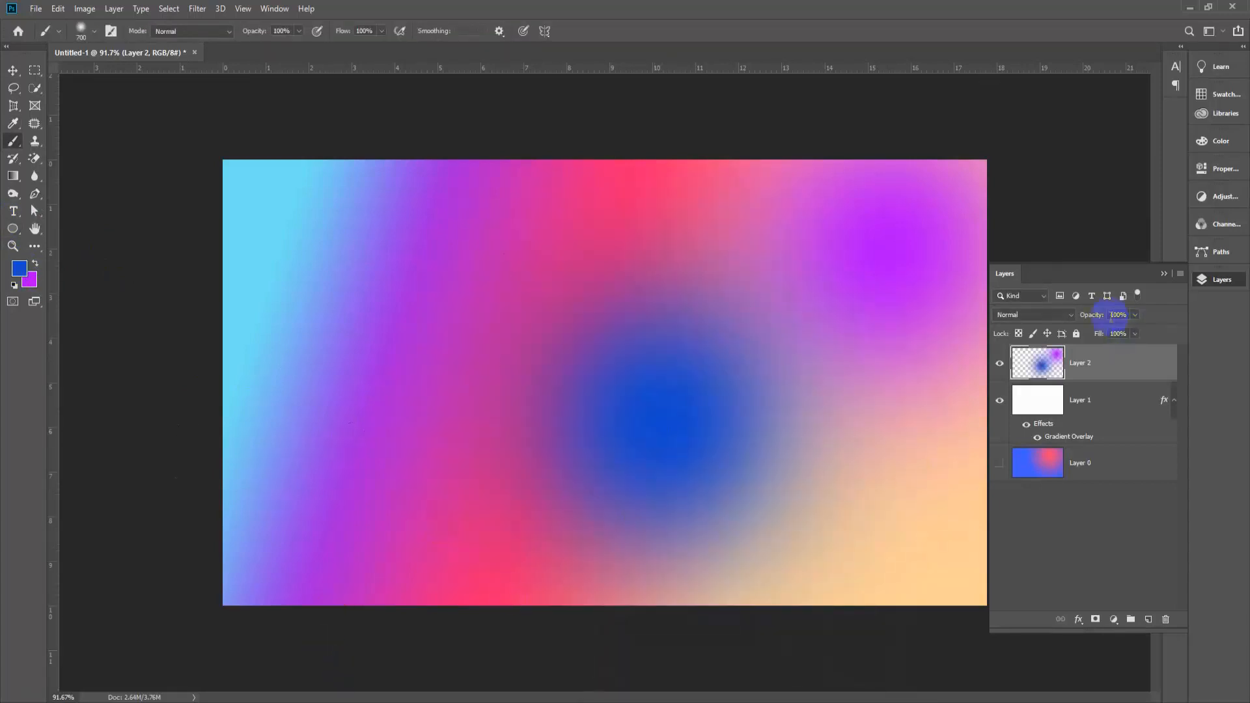
pyautogui.click(1067, 314)
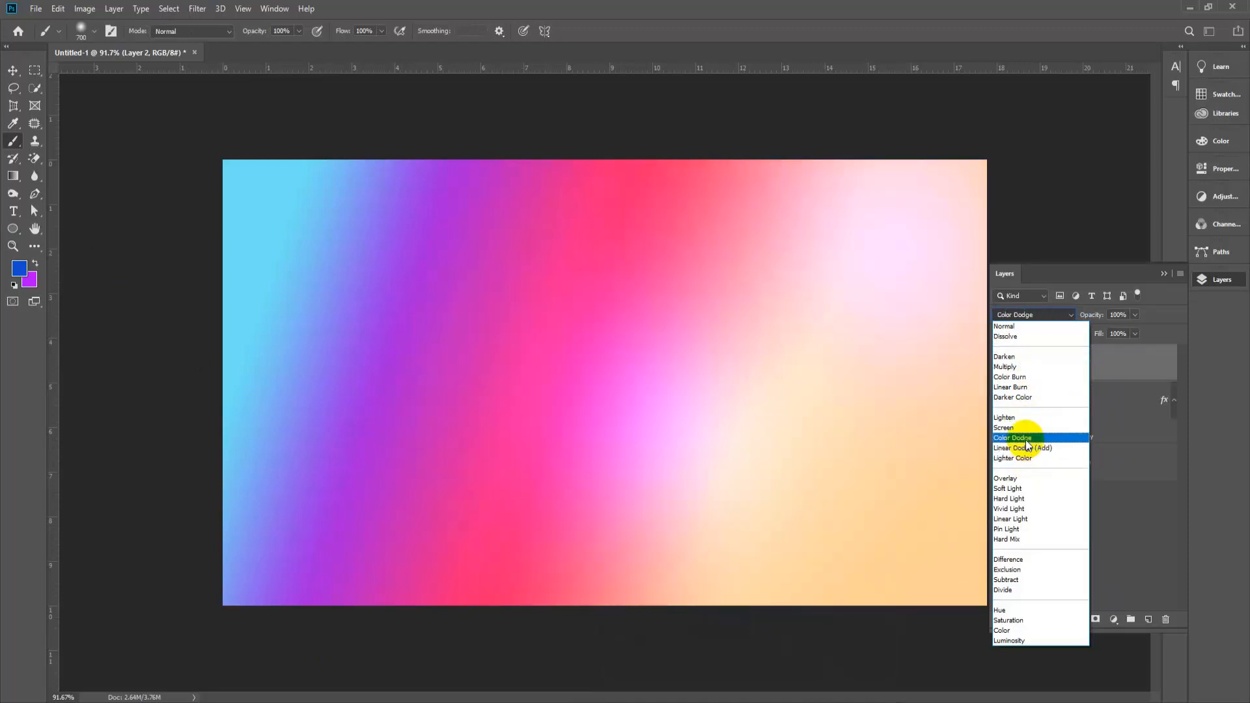
pyautogui.click(1025, 438)
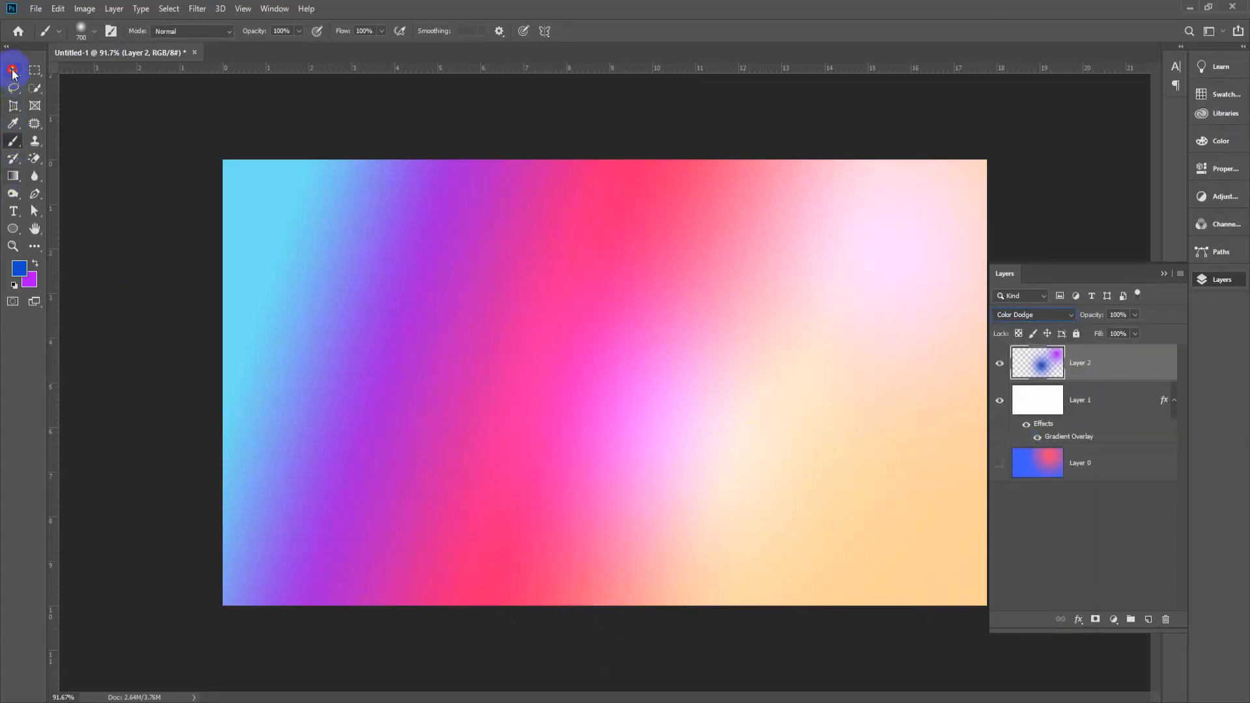
# Add a new text line near the canvas centre and set its font to LEMON MILK
pyautogui.click(13, 69)
pyautogui.click(14, 212)
pyautogui.click(538, 380)
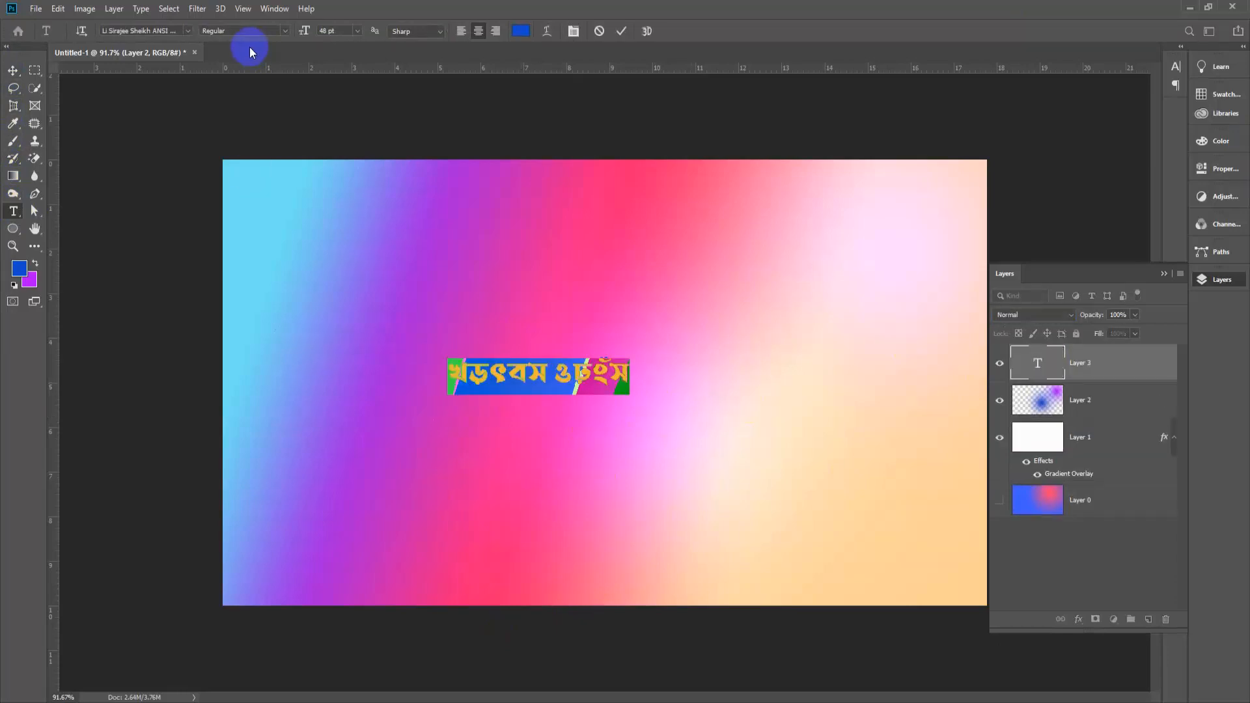
pyautogui.click(188, 31)
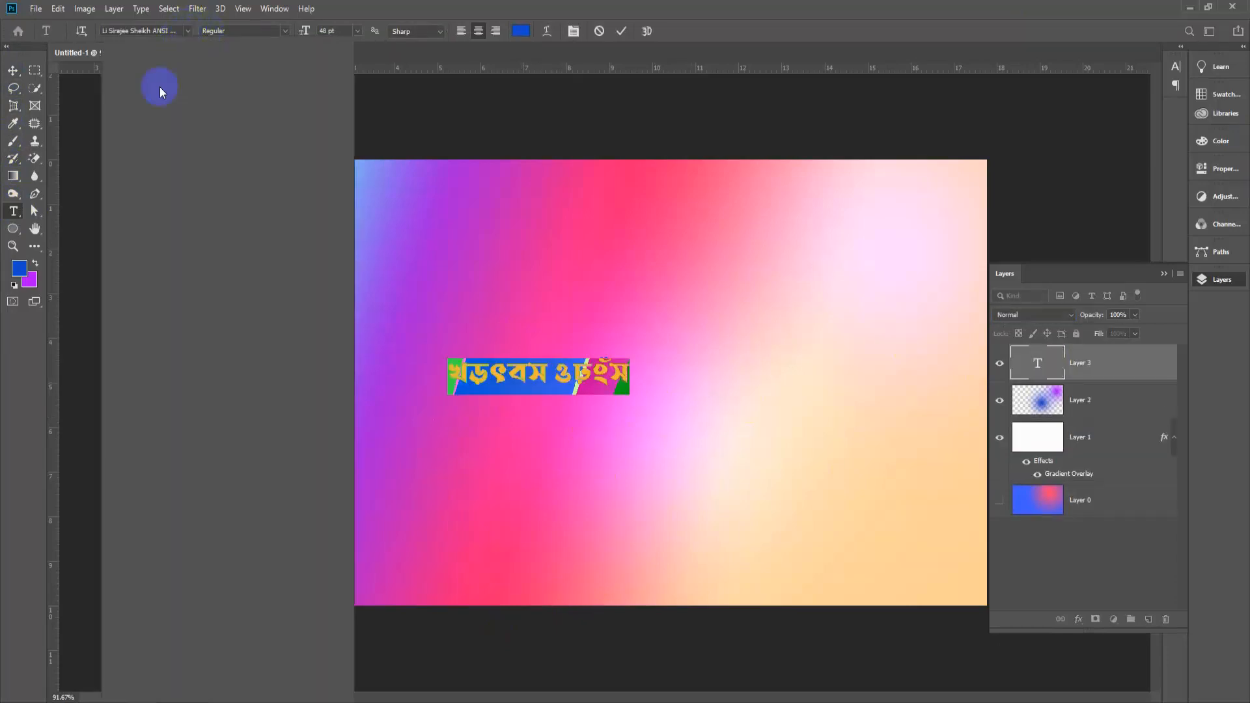
pyautogui.click(170, 106)
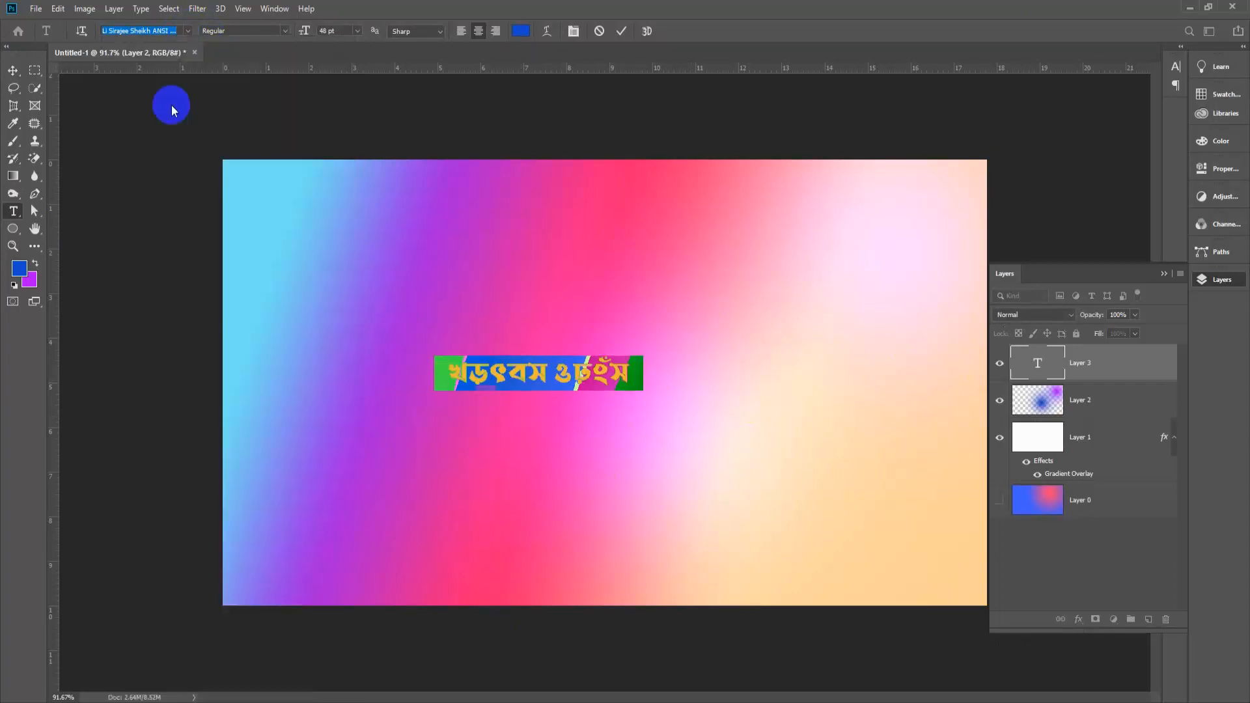
pyautogui.click(595, 371)
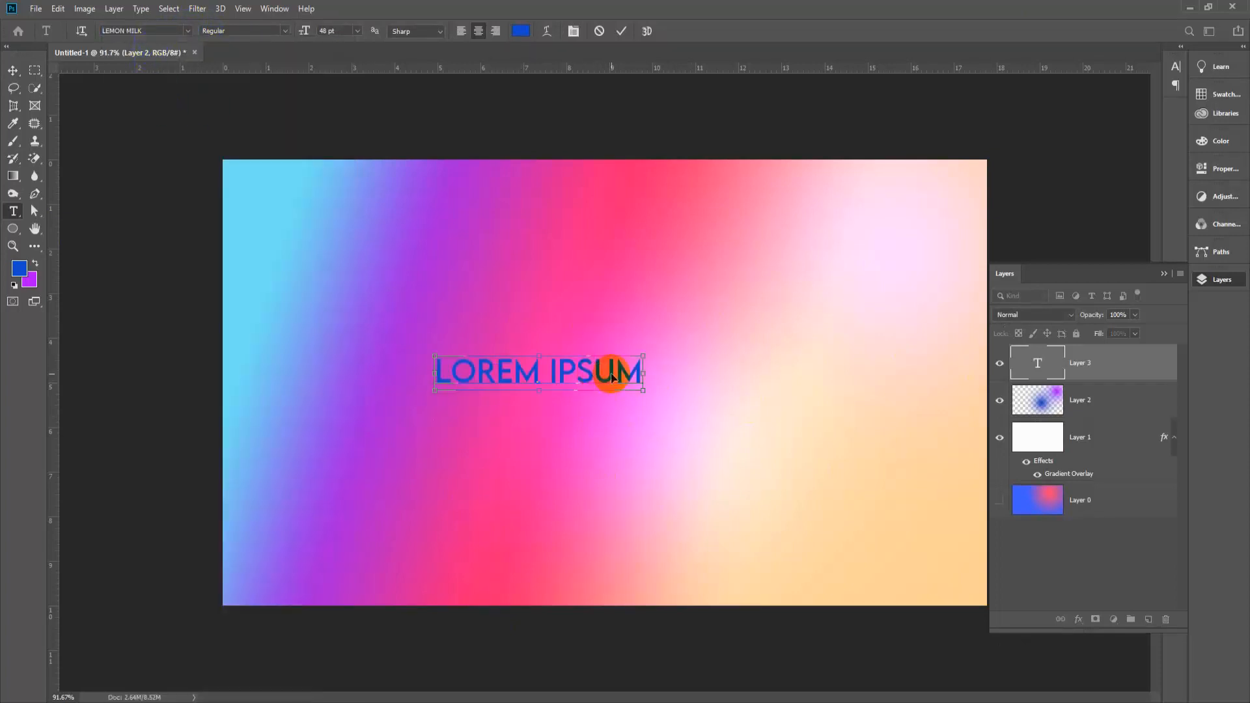
# Replace the placeholder text with "MSB ACADEMY" and finish editing it
pyautogui.hotkey('ctrl', 'a')
pyautogui.click(611, 371)
pyautogui.hotkey('ctrl', 'a')
pyautogui.write('DREAM')
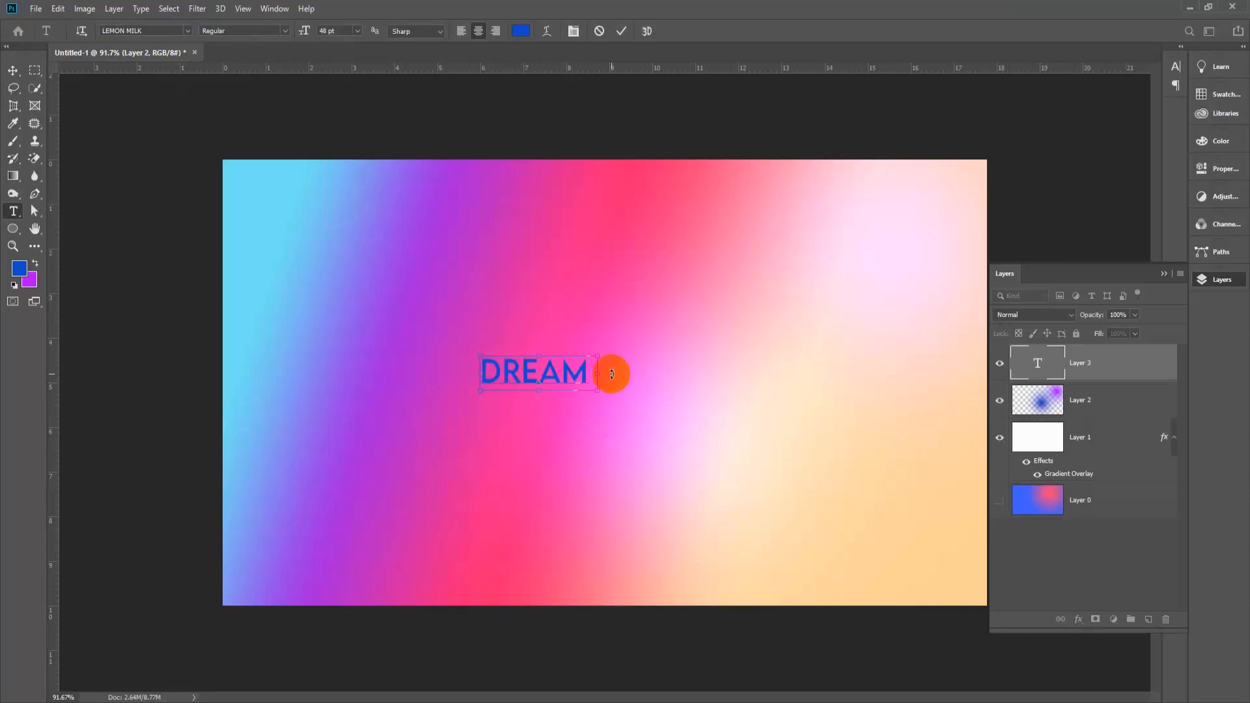
pyautogui.hotkey('ctrl', 'a')
pyautogui.click(611, 374)
pyautogui.click(13, 70)
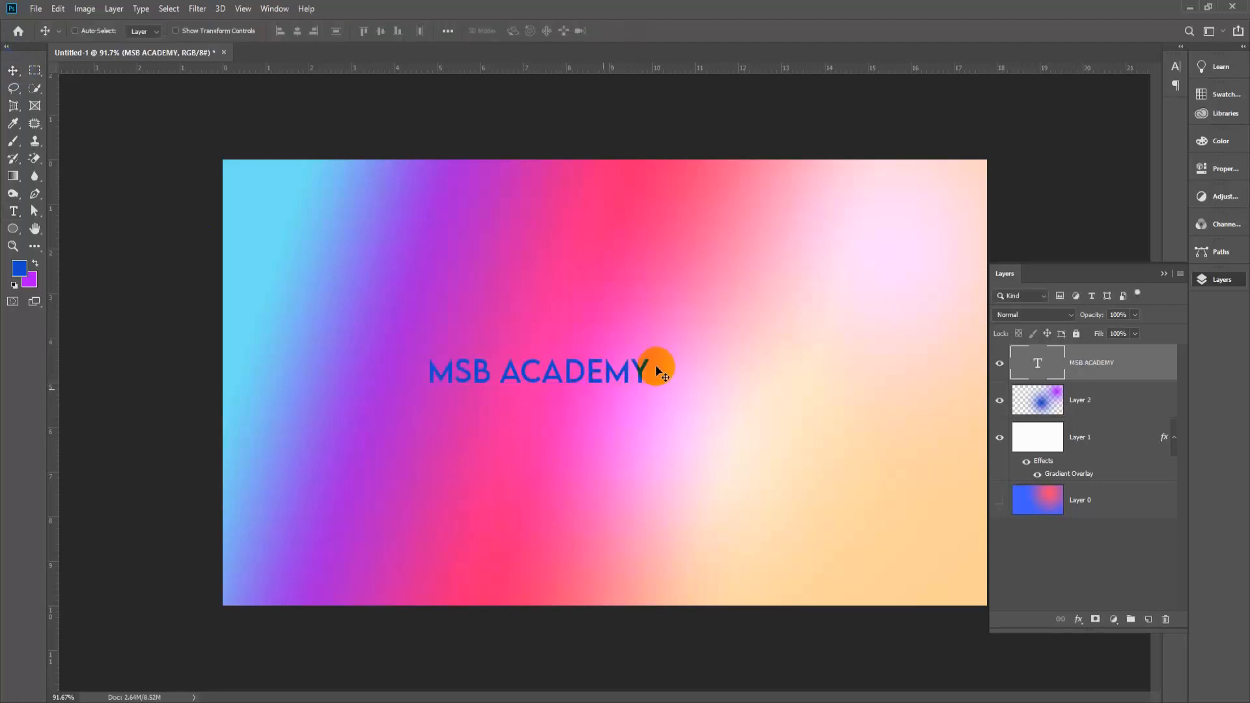
# Resize the MSB ACADEMY text freehand and place it in the canvas's lower-right corner
pyautogui.hotkey('ctrl', 't')
pyautogui.moveTo(649, 353); pyautogui.dragTo(938, 306)
pyautogui.moveTo(725, 371)
pyautogui.mouseDown()
pyautogui.moveTo(731, 424)
pyautogui.moveTo(732, 396)
pyautogui.mouseUp()
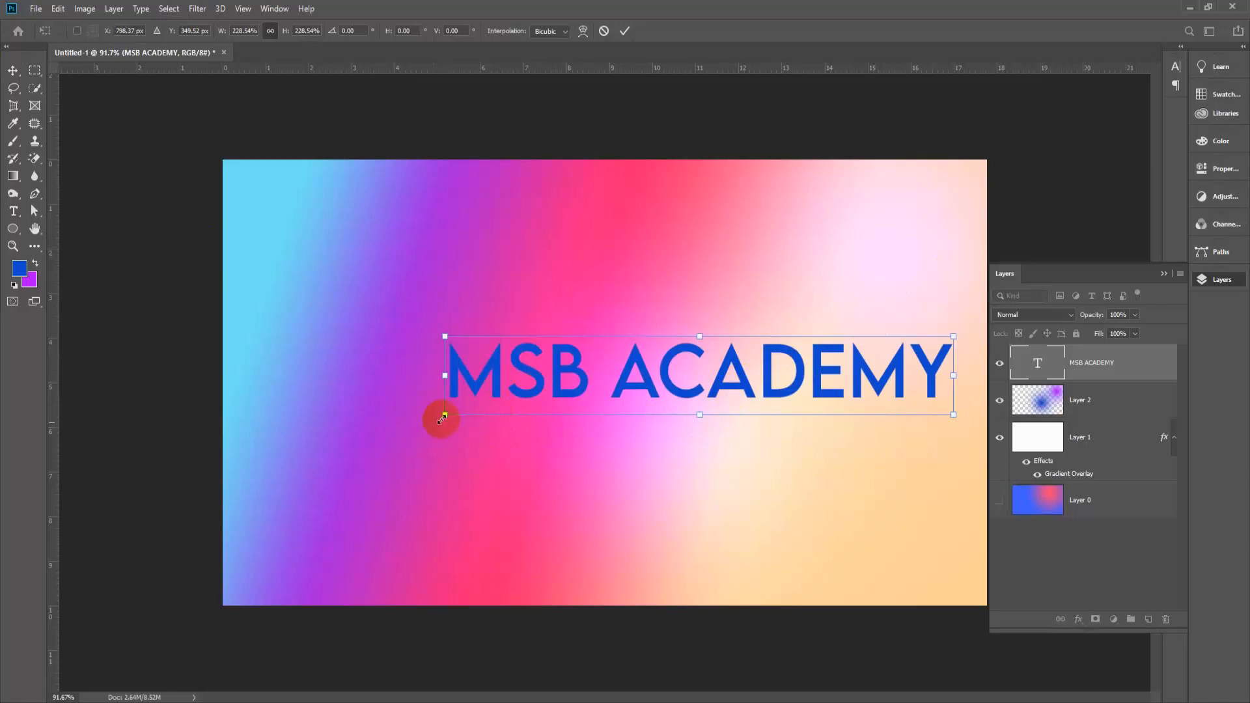
pyautogui.moveTo(445, 415); pyautogui.dragTo(726, 374)
pyautogui.moveTo(882, 353); pyautogui.dragTo(903, 554)
pyautogui.press('Return')
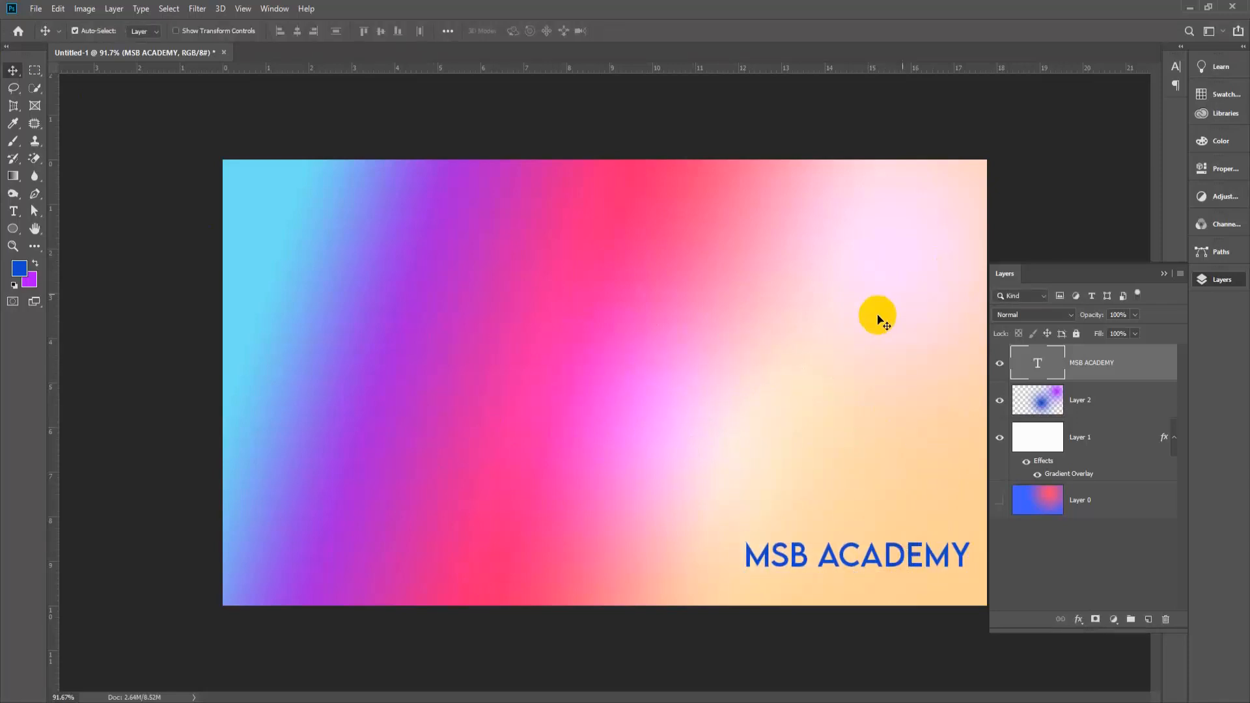
# Change the colour of the MSB ACADEMY text to white
pyautogui.hotkey('ctrl', '-')
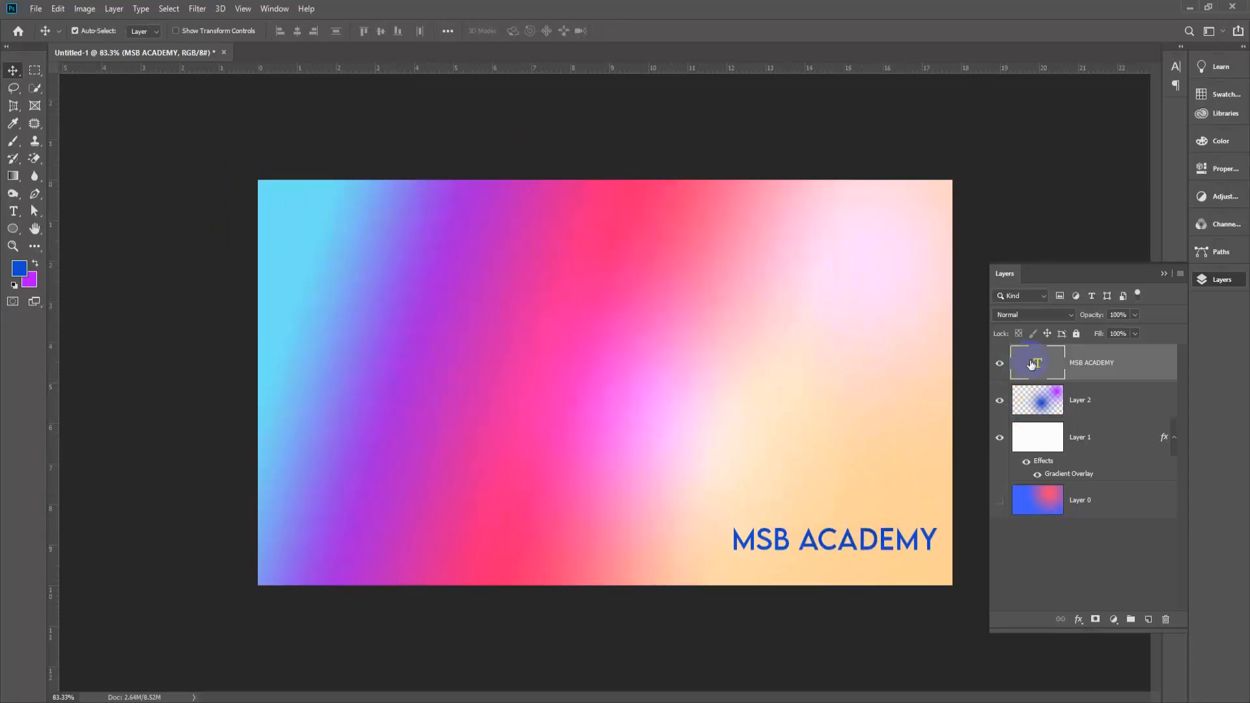
pyautogui.press('t')
pyautogui.click(521, 31)
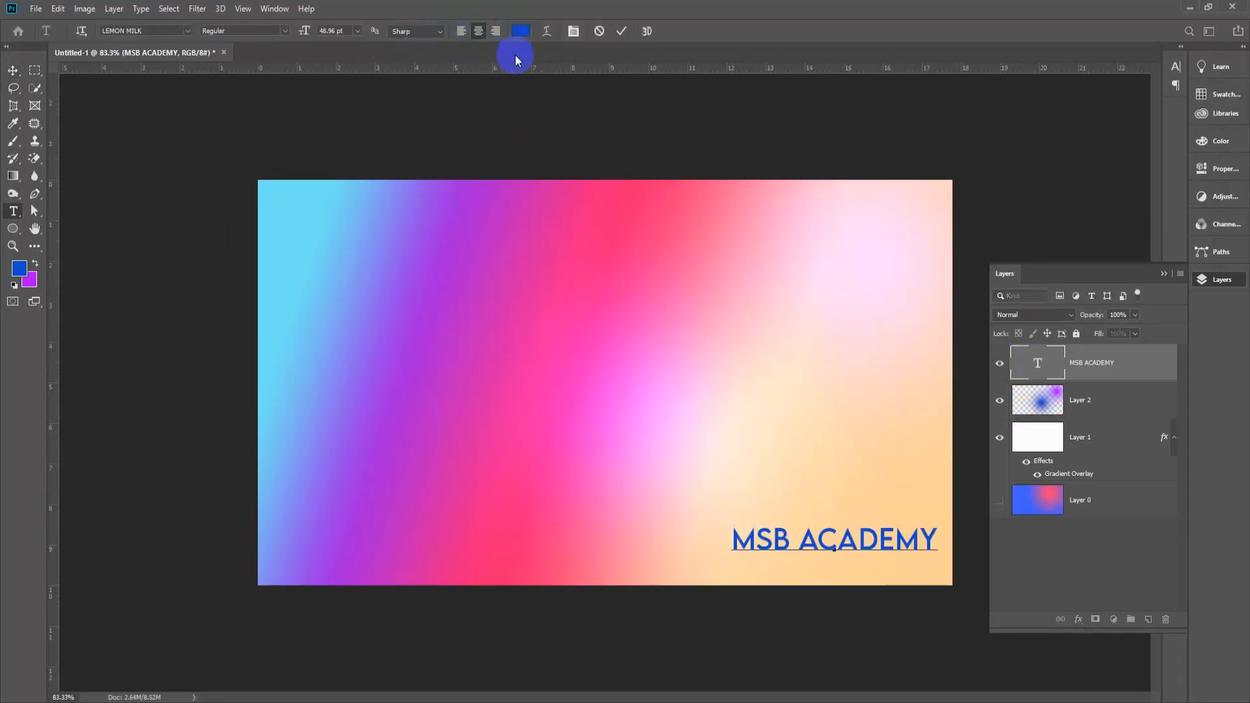
pyautogui.click(886, 462)
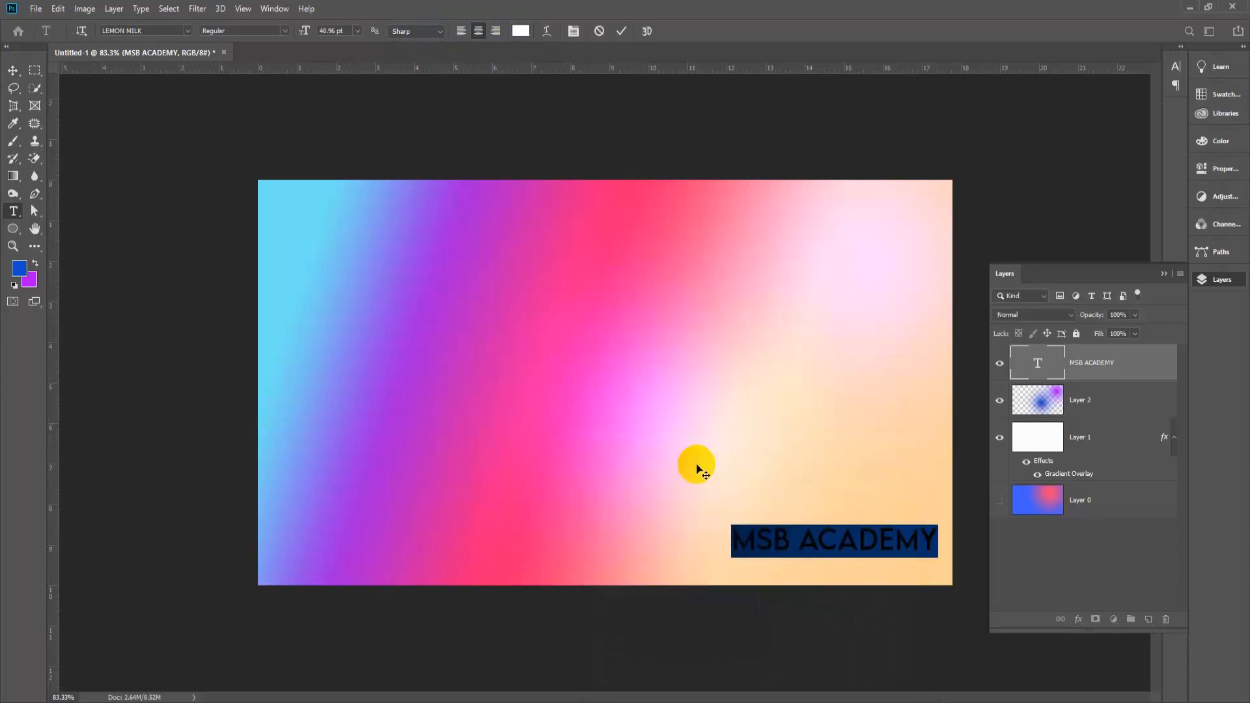
pyautogui.click(15, 72)
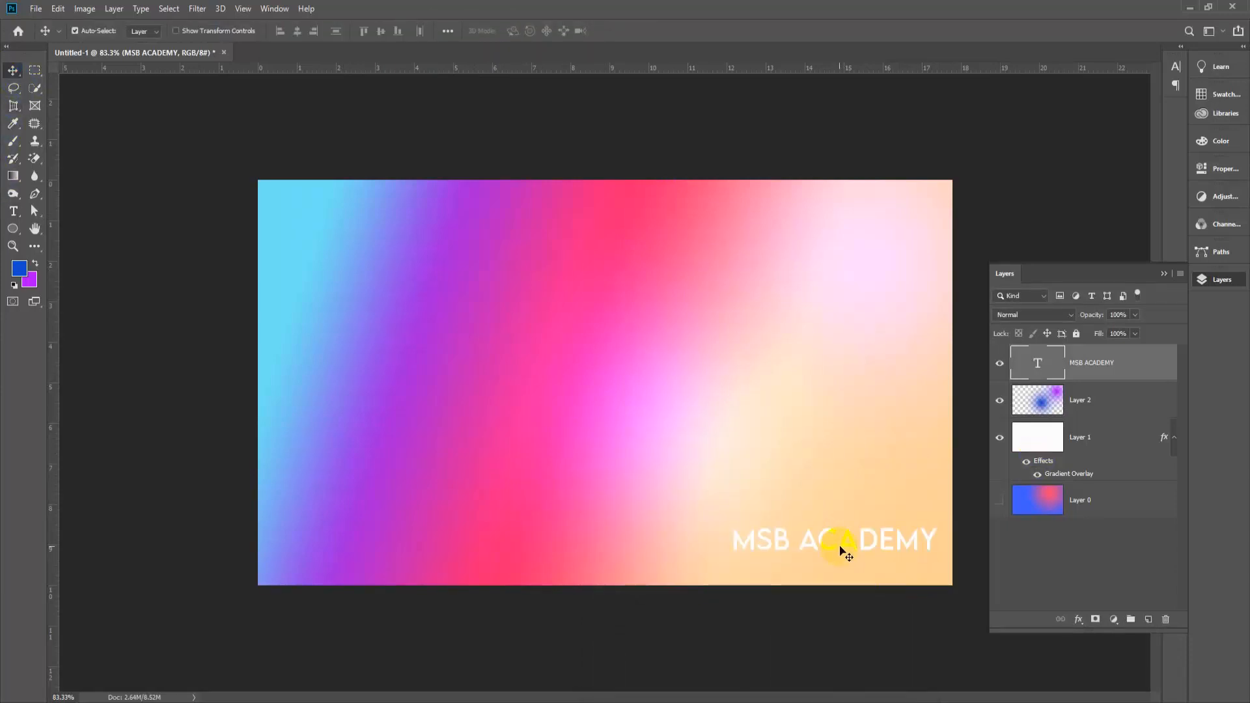
# Enlarge the MSB ACADEMY text to about 215% and move it to the canvas's lower-left corner
pyautogui.moveTo(843, 549); pyautogui.dragTo(570, 393)
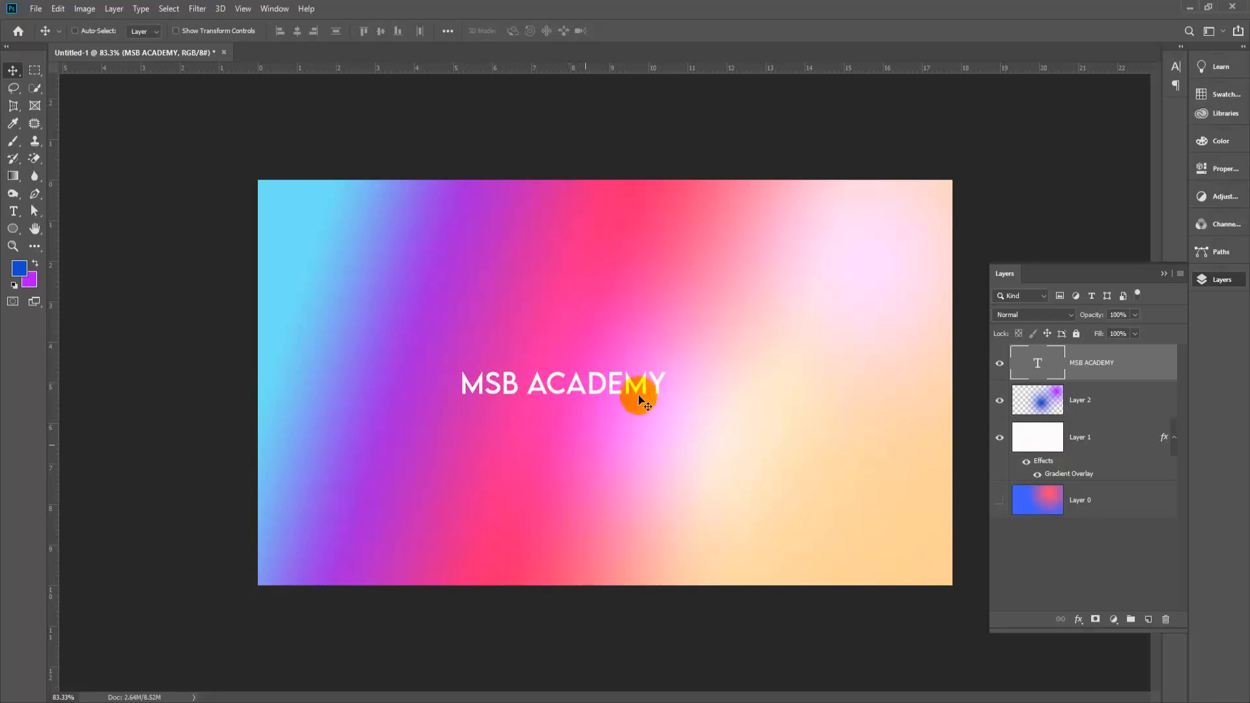
pyautogui.hotkey('ctrl', 't')
pyautogui.moveTo(673, 368); pyautogui.dragTo(892, 285)
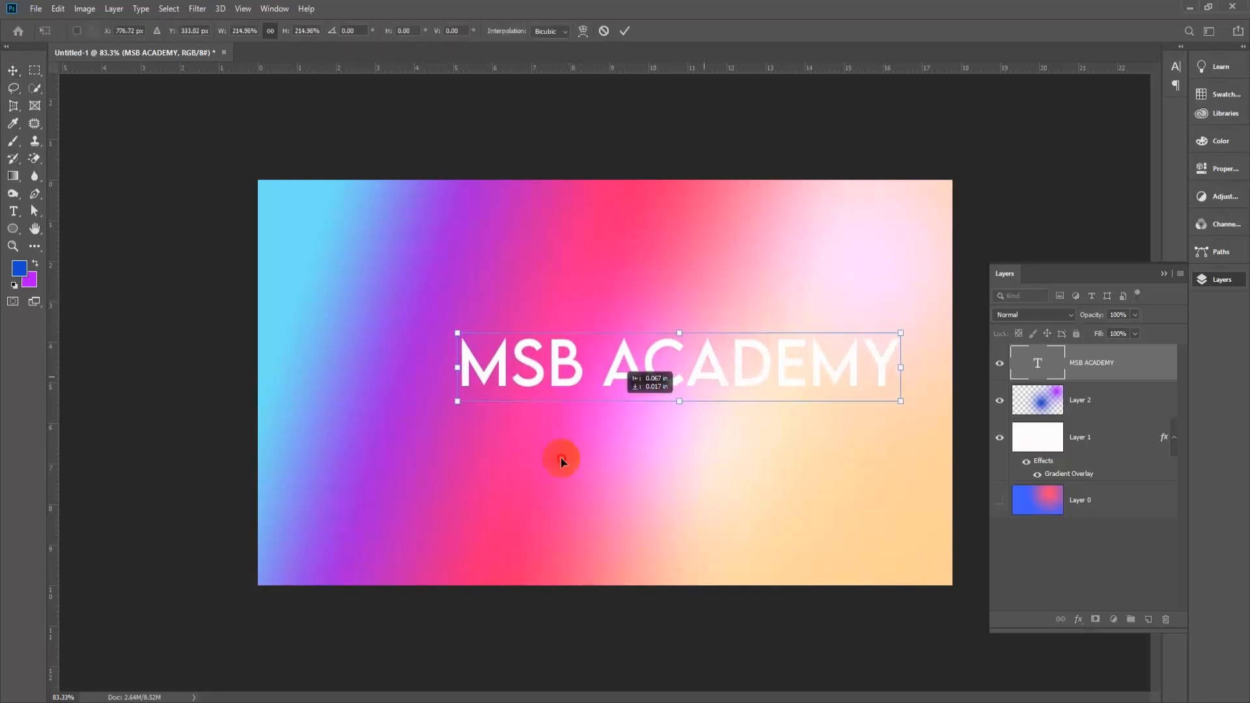
pyautogui.moveTo(695, 371); pyautogui.dragTo(526, 557)
pyautogui.press('Return')
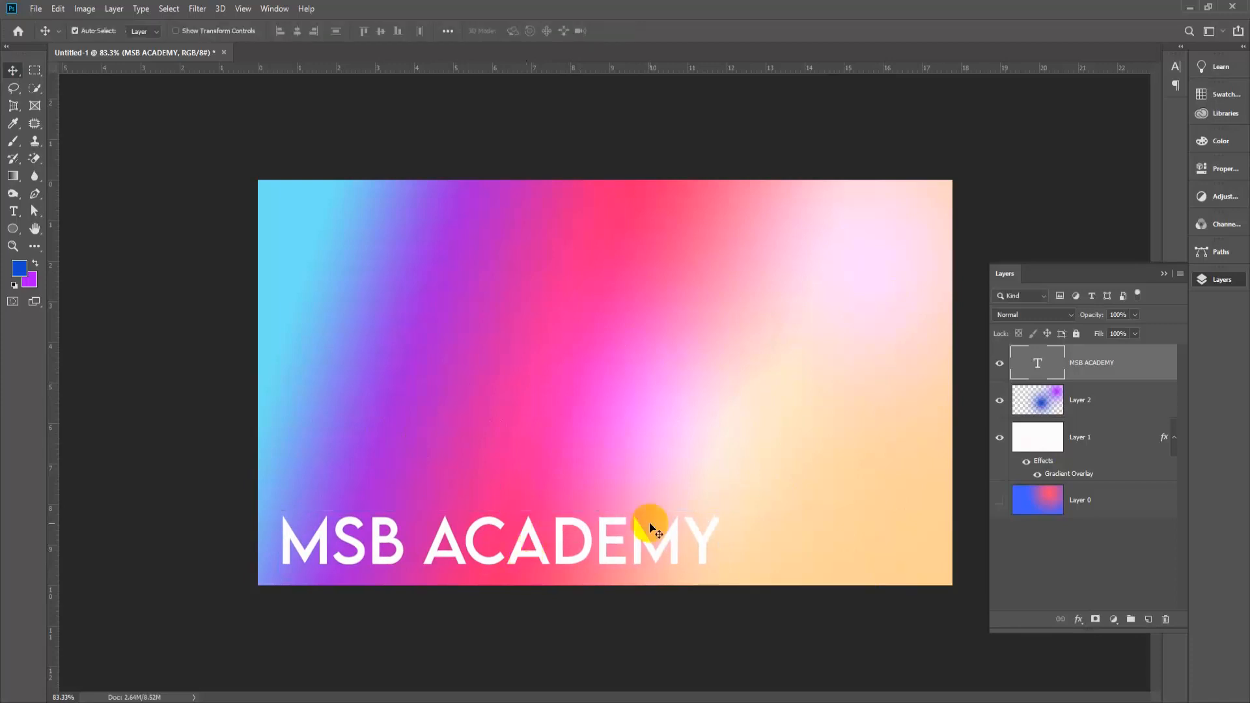
# Shrink the text to about 75% width and 66% height and shift it slightly closer to the canvas's bottom edge
pyautogui.hotkey('ctrl', 't')
pyautogui.moveTo(721, 579); pyautogui.dragTo(612, 556)
pyautogui.moveTo(488, 533); pyautogui.dragTo(492, 552)
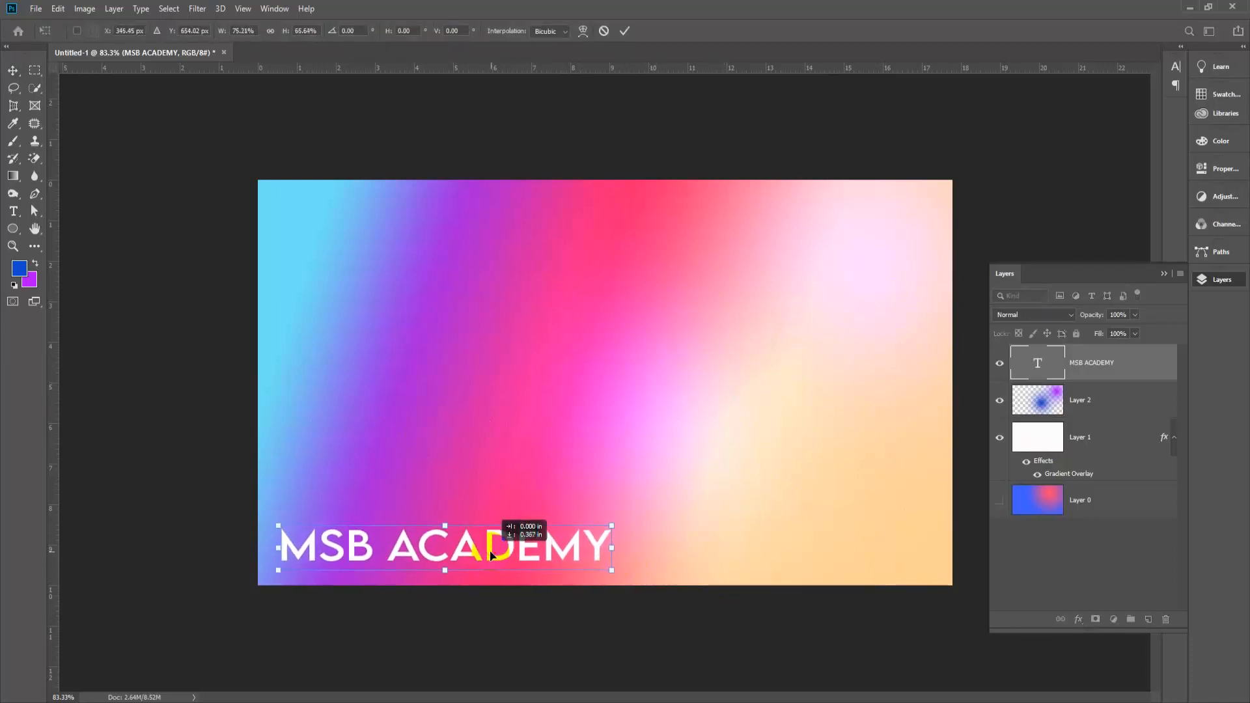
pyautogui.press('Return')
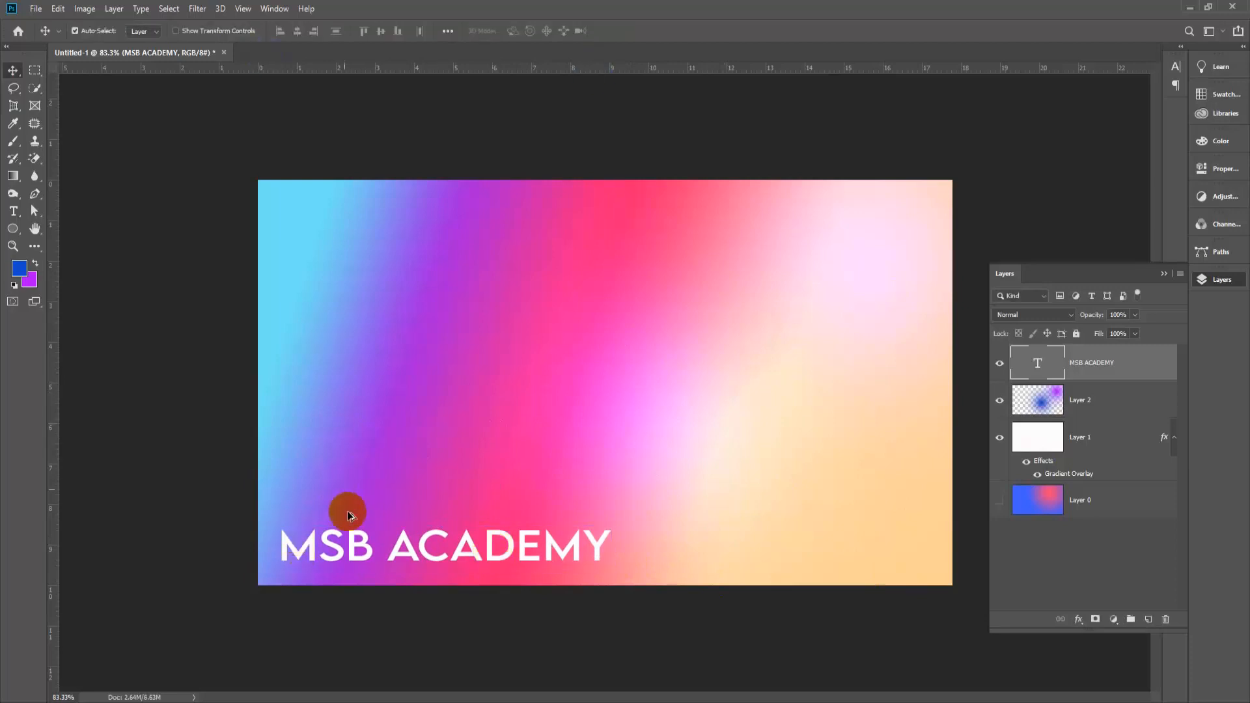
pyautogui.hotkey('ctrl', '+')
pyautogui.hotkey('ctrl', '-')
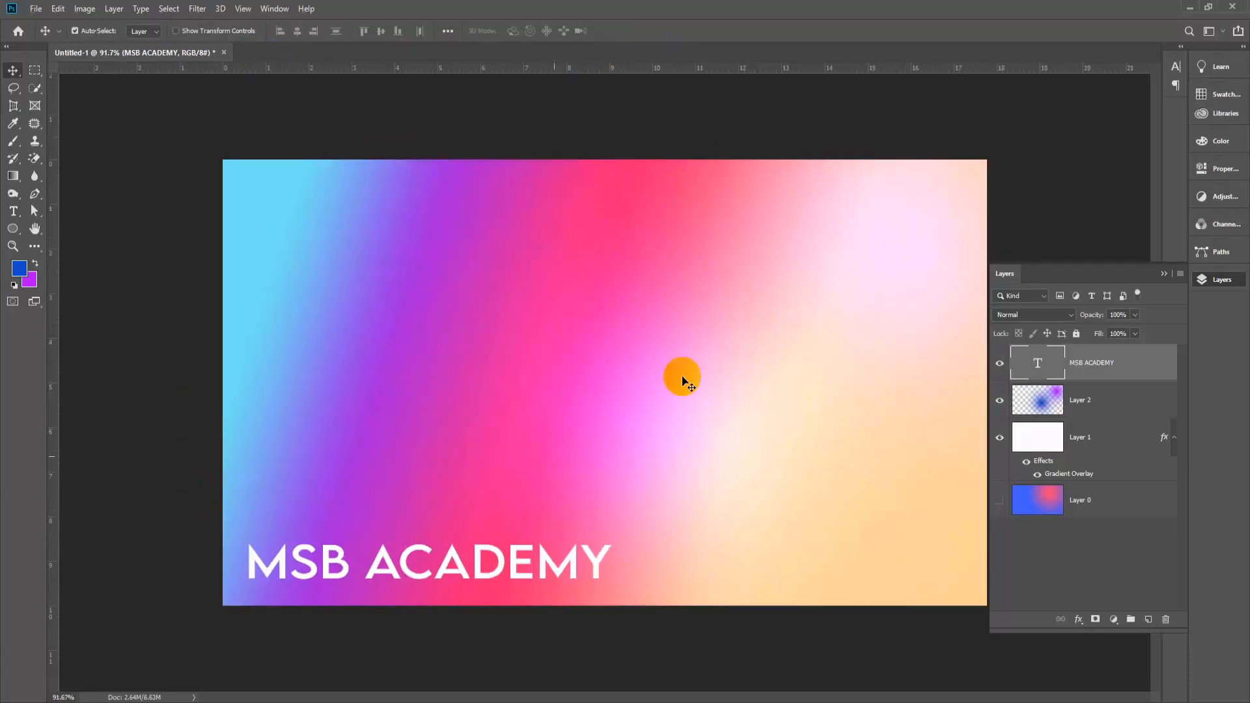
pyautogui.hotkey('ctrl', '-')
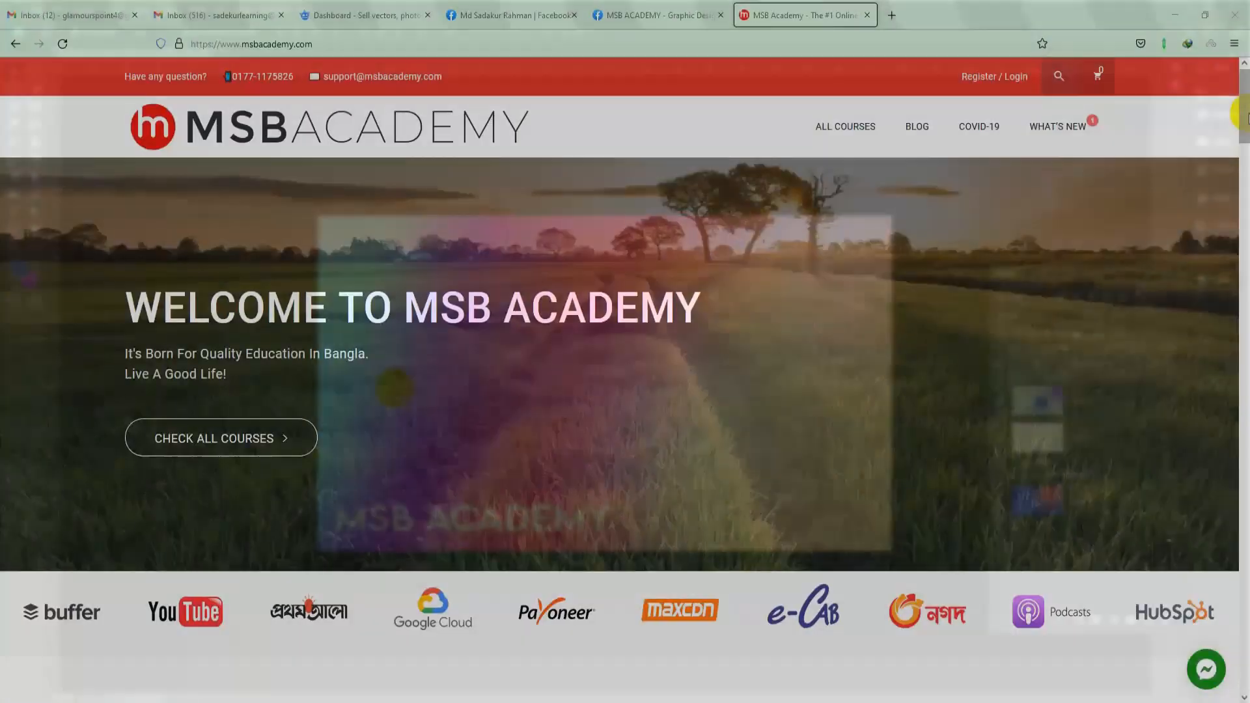
# In the web browser, open the Graphic Design Mastery with Freelancing & Microstock course on the MSB Academy site and review its curriculum
pyautogui.scroll(-10, 1245, 202)
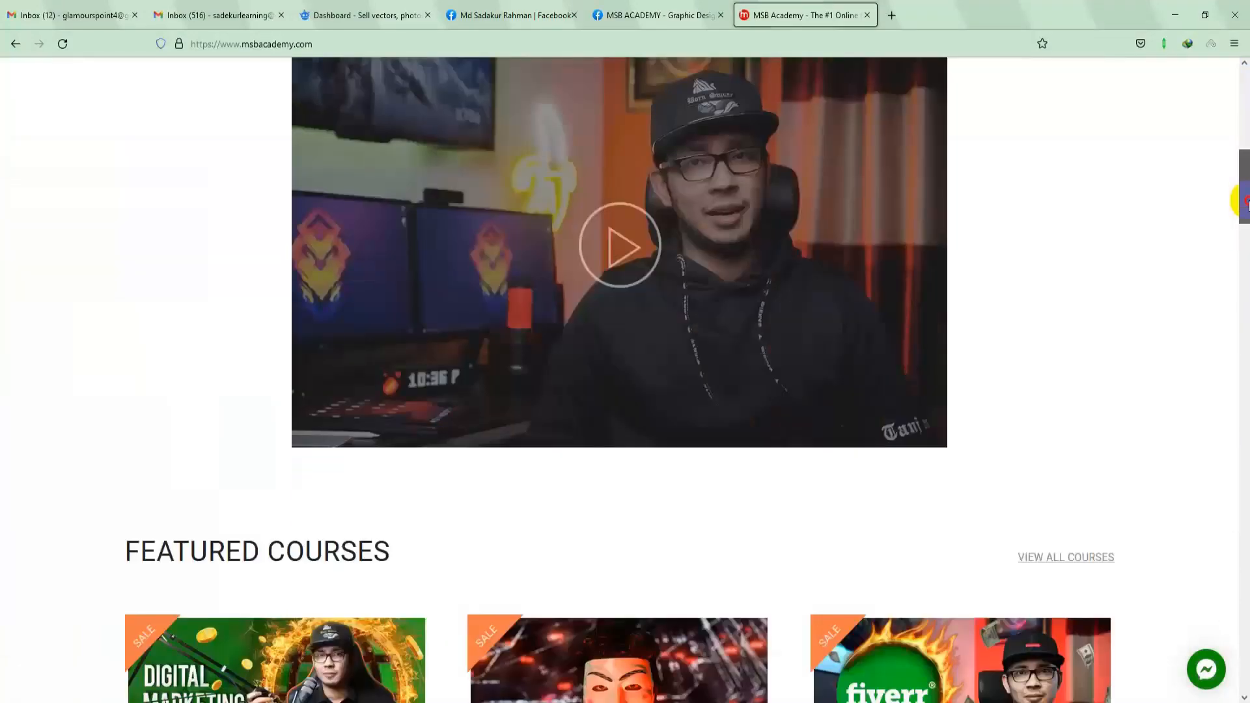
pyautogui.scroll(-15, 1245, 202)
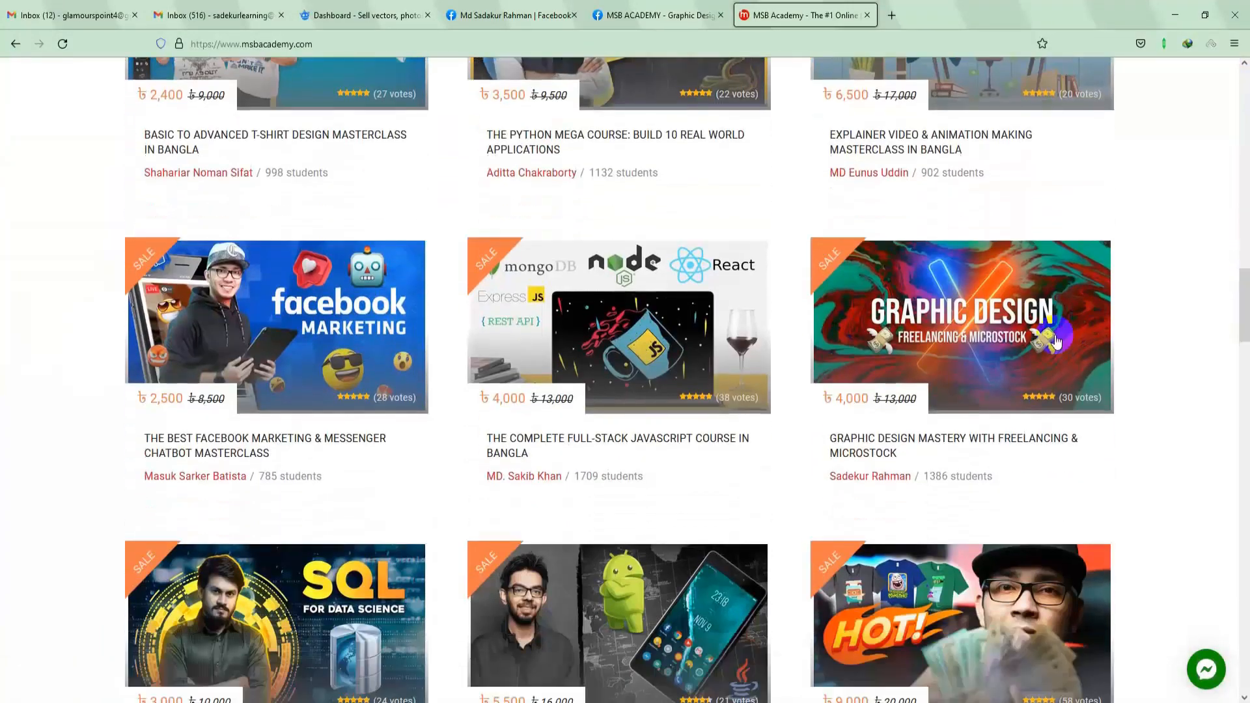
pyautogui.click(950, 336)
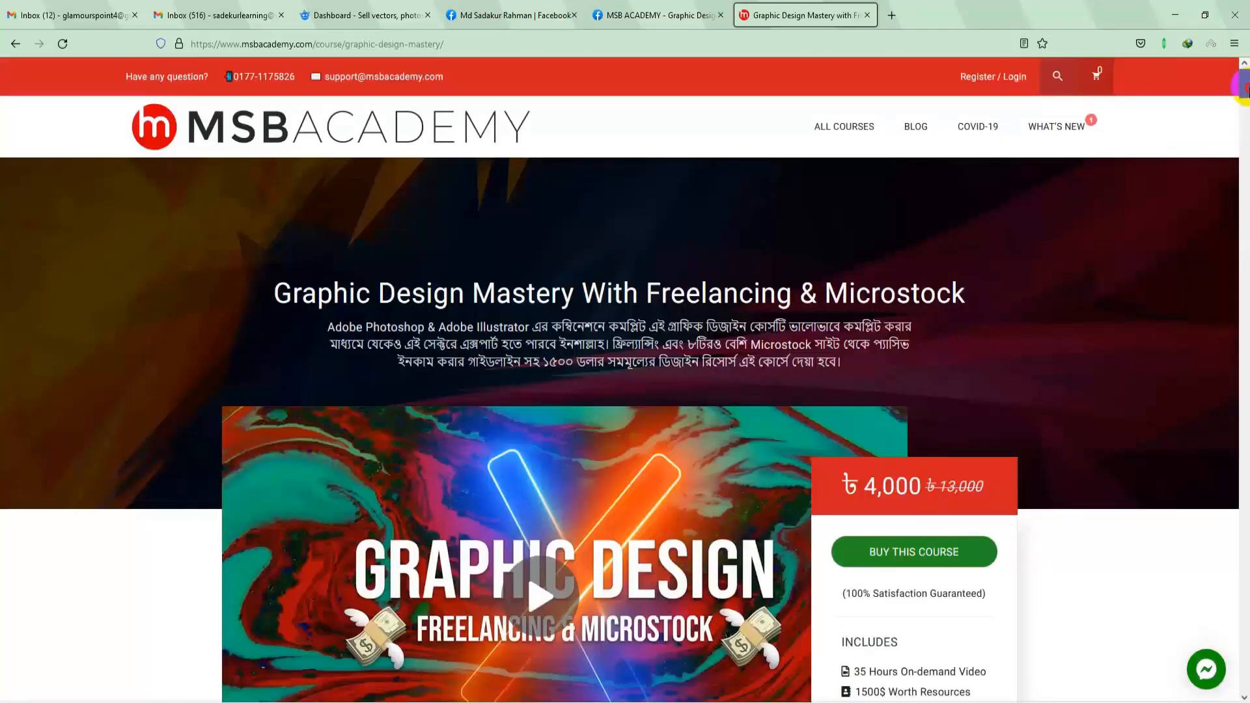
pyautogui.scroll(-5, 1246, 121)
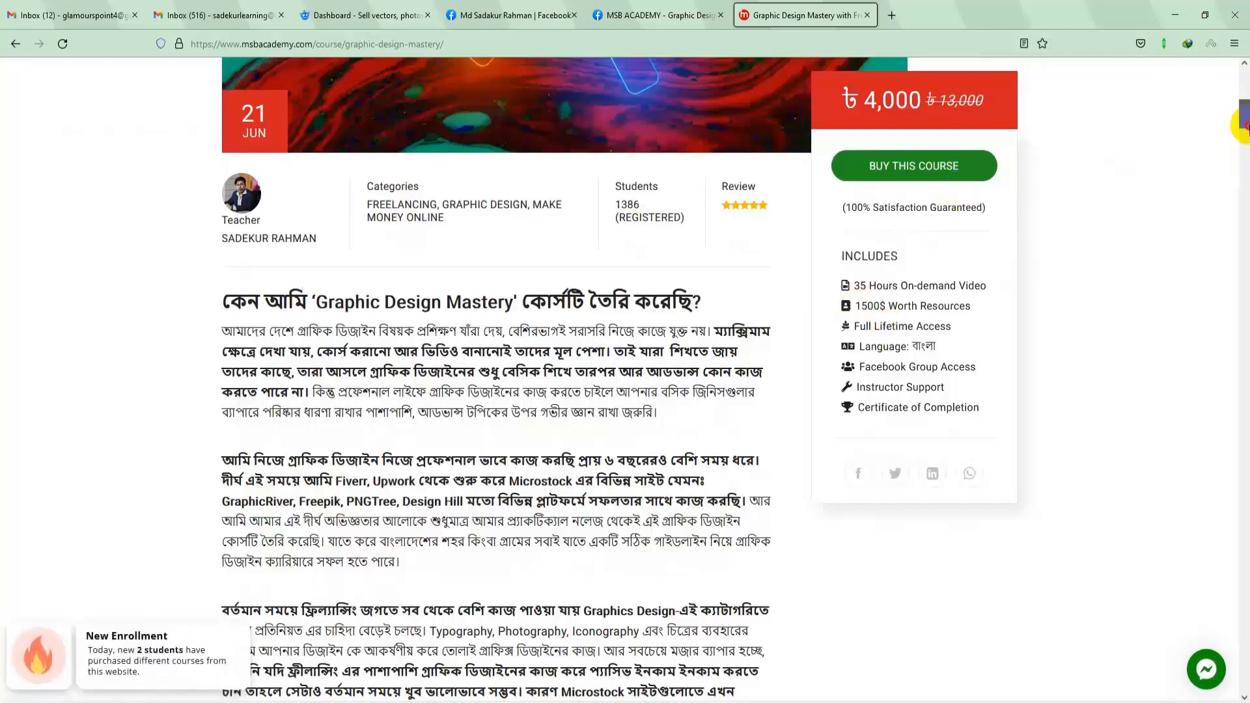
pyautogui.moveTo(1241, 126); pyautogui.dragTo(1243, 340)
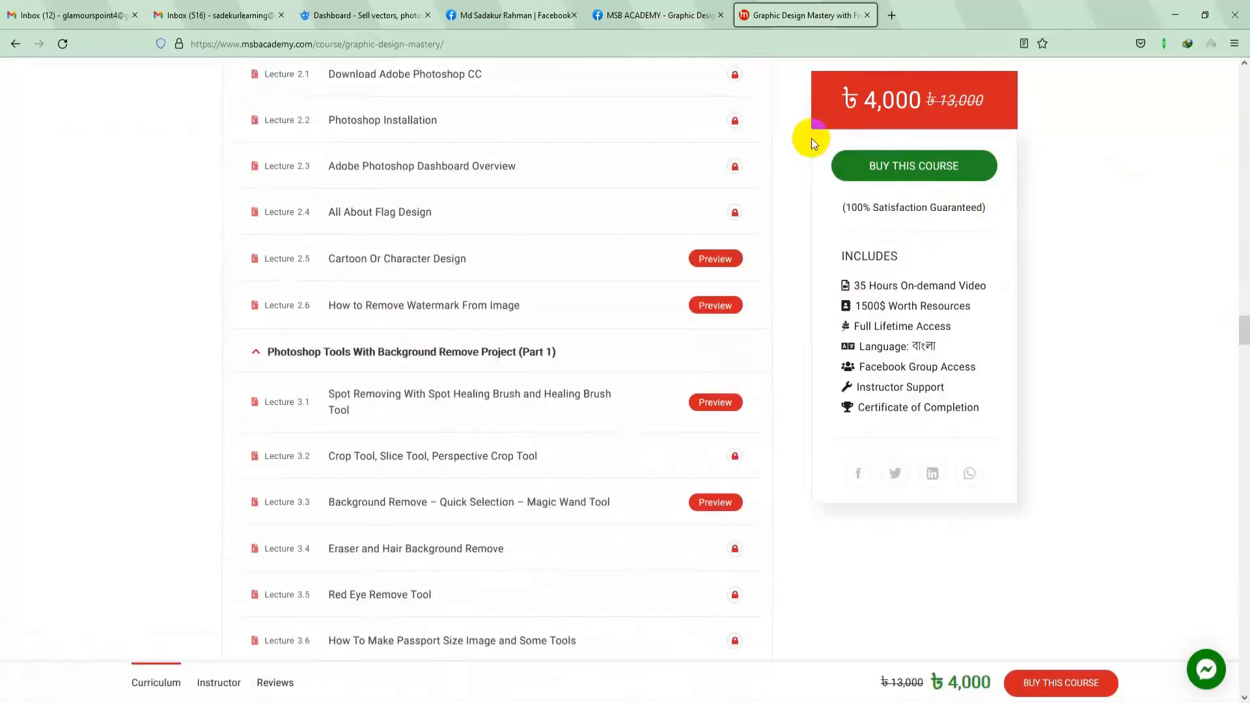
# Switch to the MSB Academy Graphic Design Mastery Facebook group and look through its design posts
pyautogui.click(651, 15)
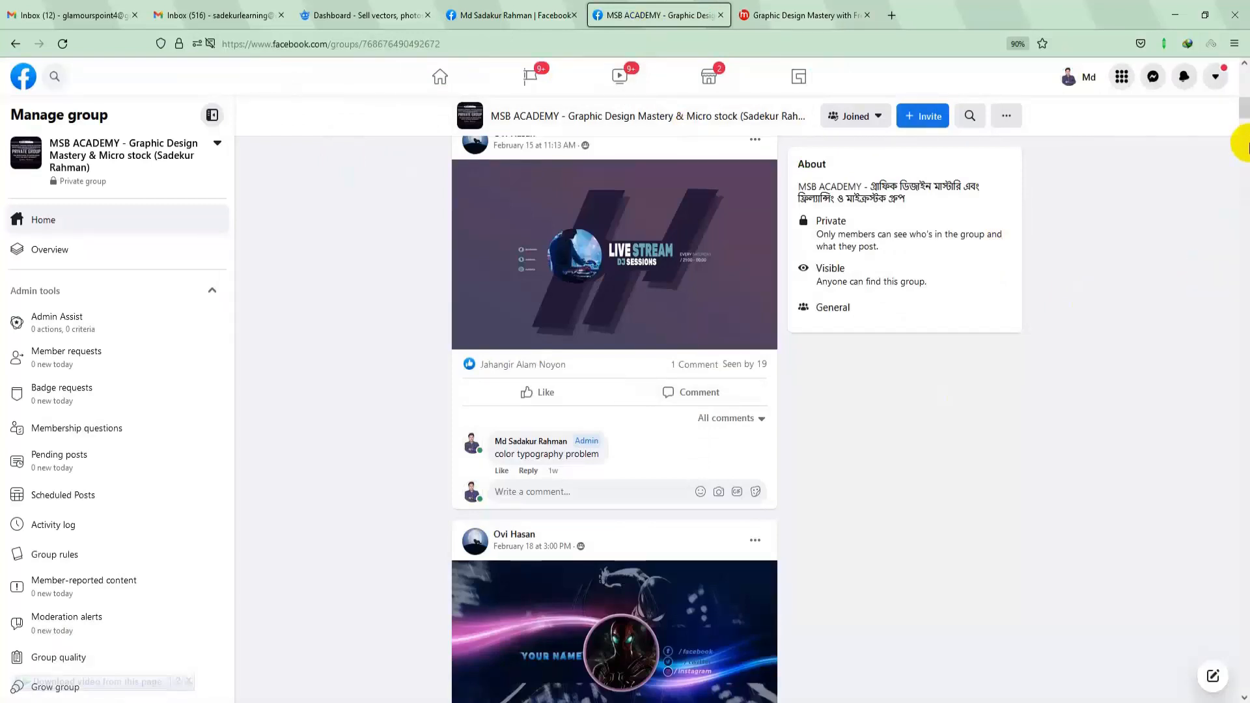
pyautogui.scroll(-5, 1243, 130)
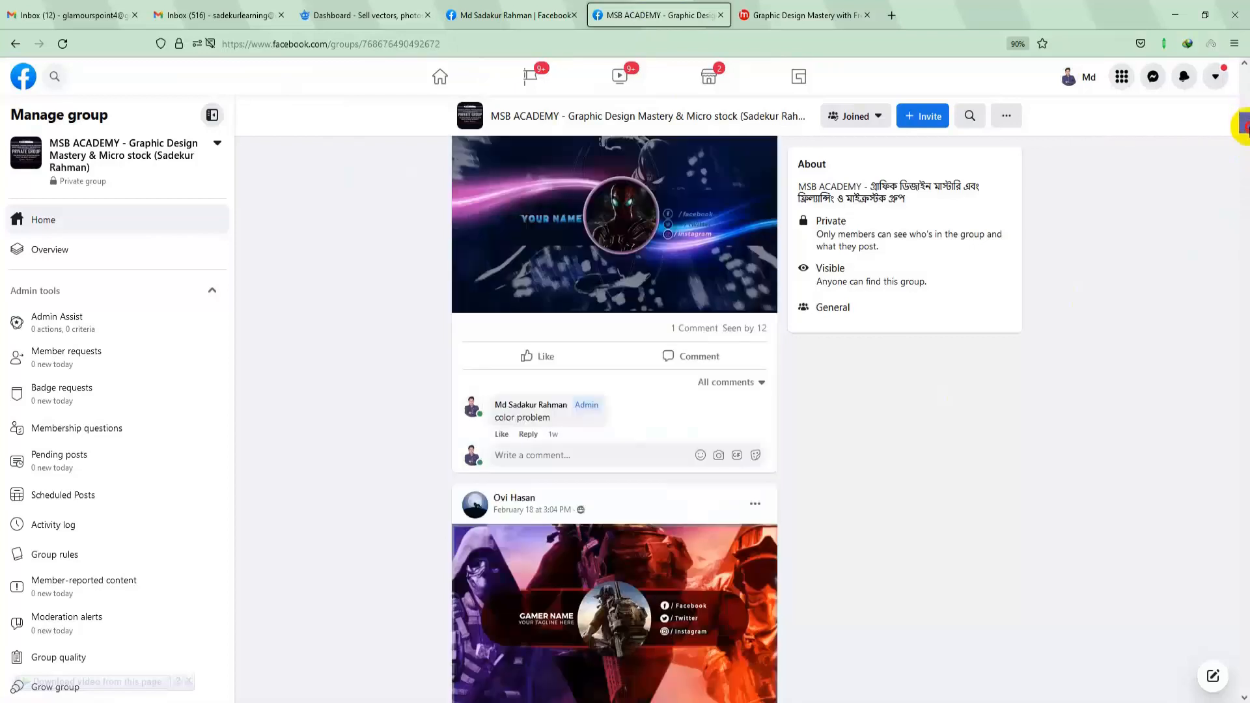
# Look further through the Facebook group's older posts, examining the members' banner, channel art and poster designs and the feedback on them
pyautogui.scroll(-2, 1243, 126)
pyautogui.scroll(-10, 1244, 130)
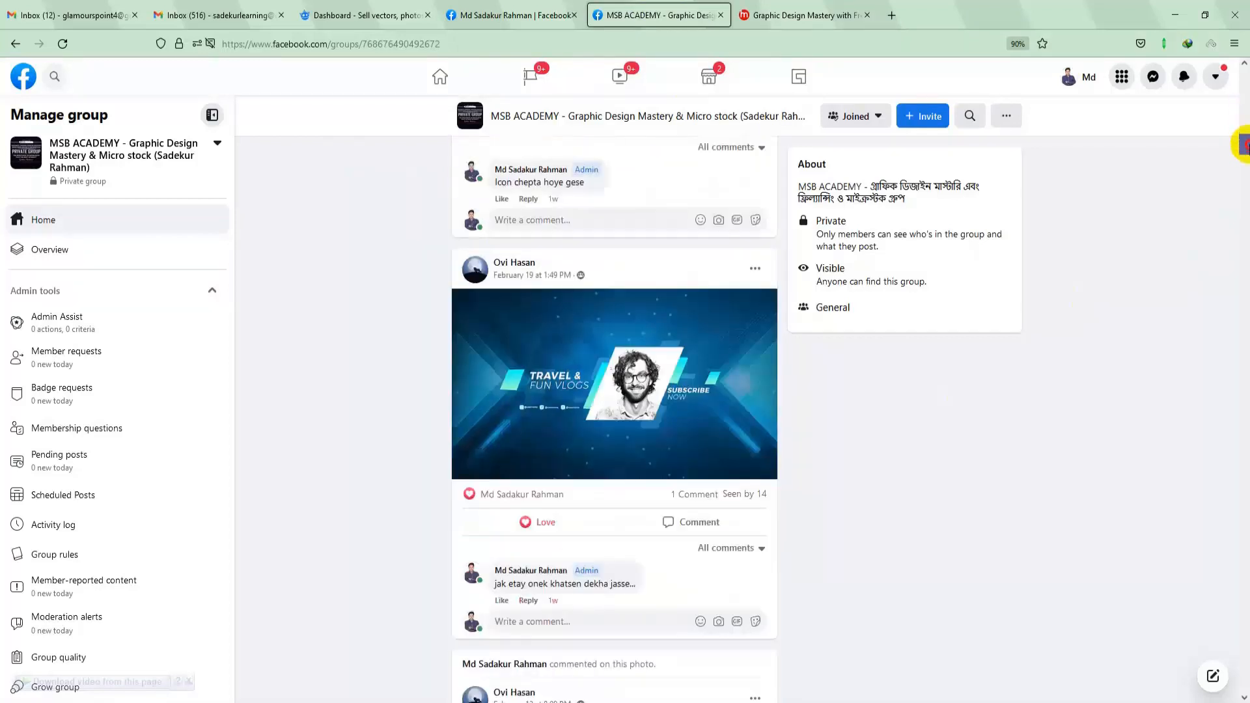
pyautogui.scroll(-3, 1243, 157)
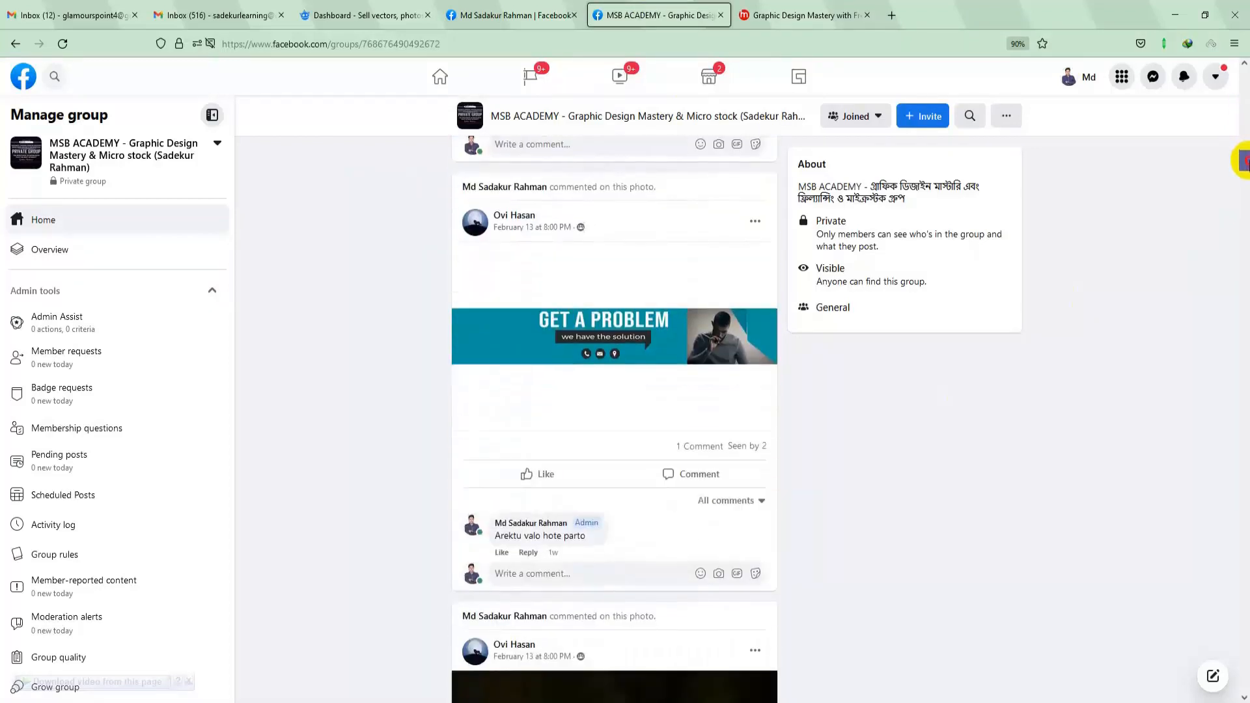
pyautogui.scroll(-12, 1243, 160)
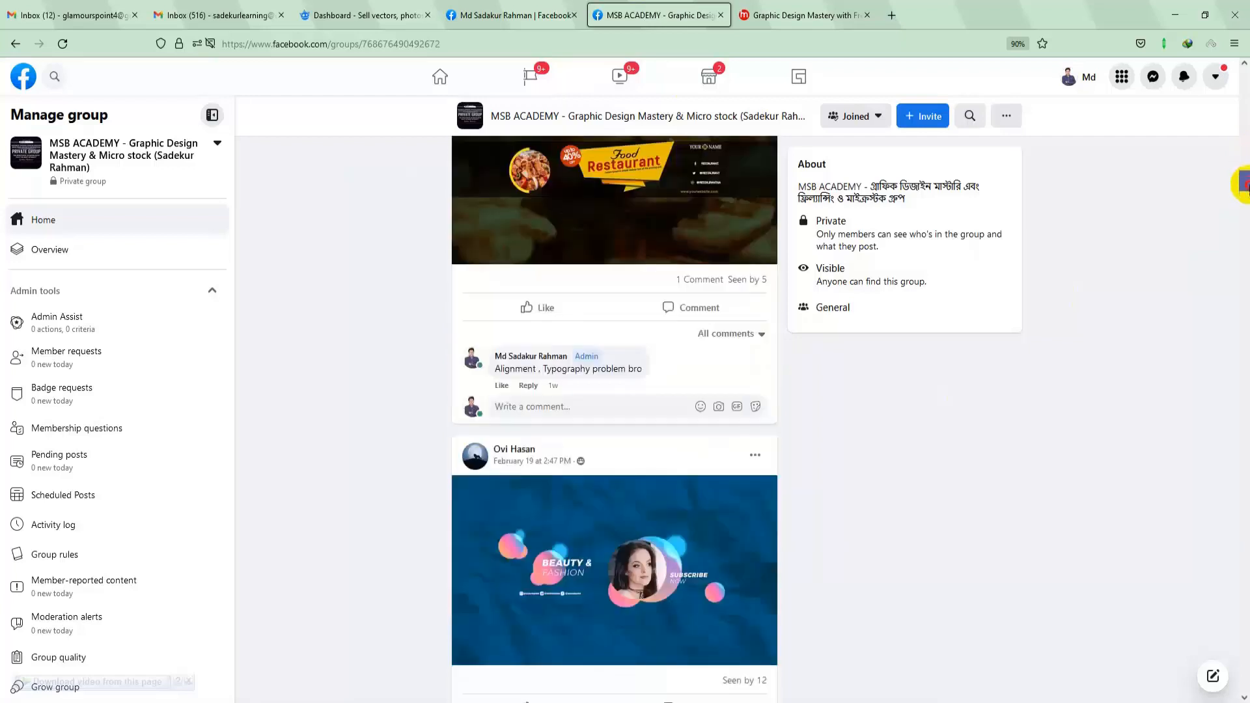
pyautogui.scroll(-15, 1244, 195)
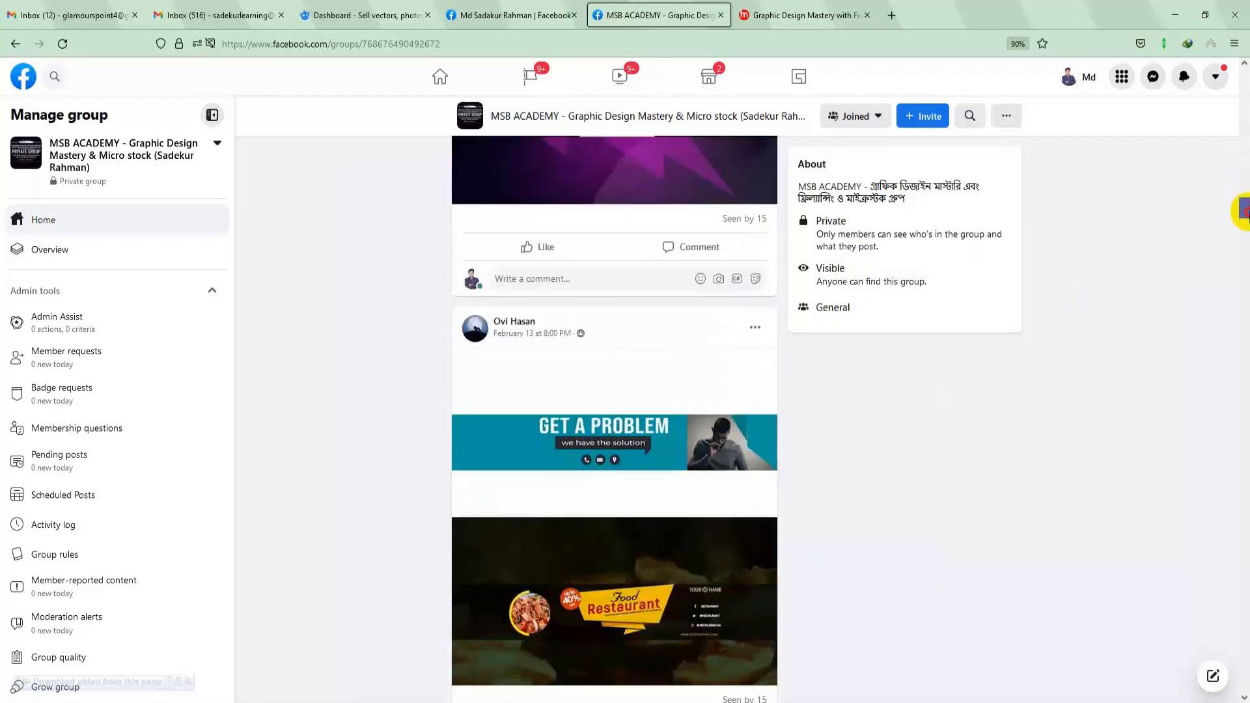
pyautogui.scroll(-1, 1245, 223)
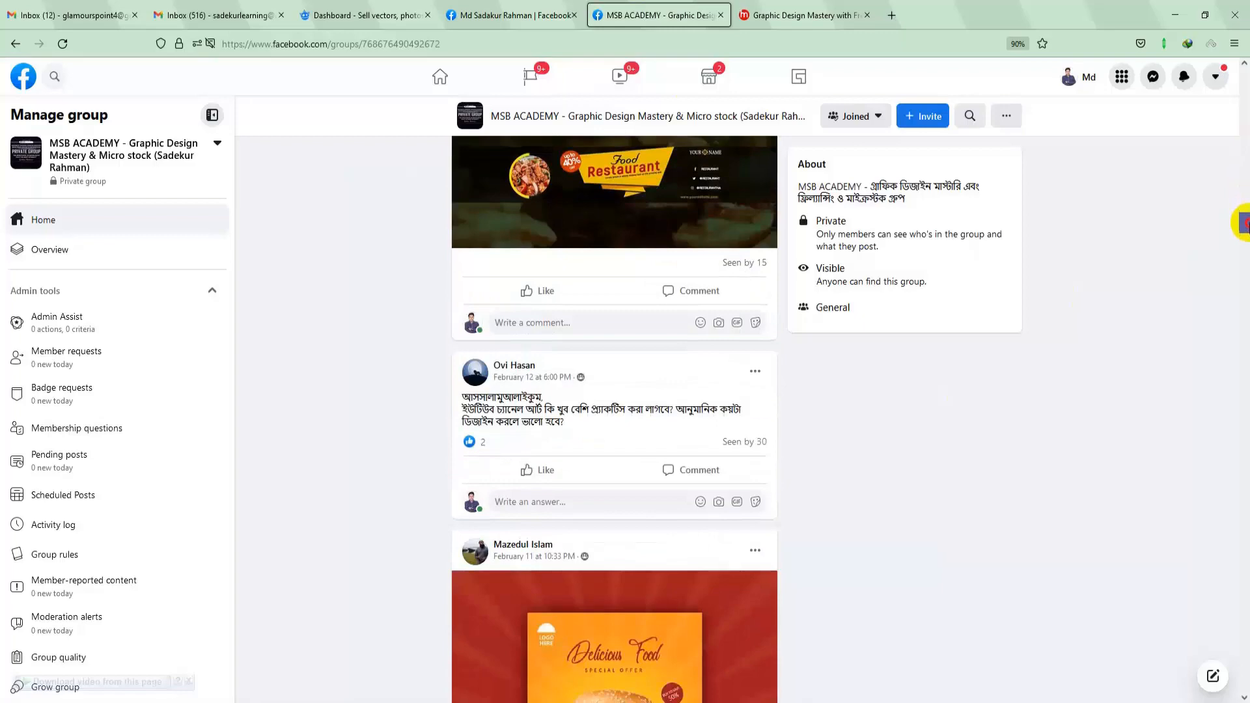
pyautogui.moveTo(1245, 222); pyautogui.dragTo(1245, 294)
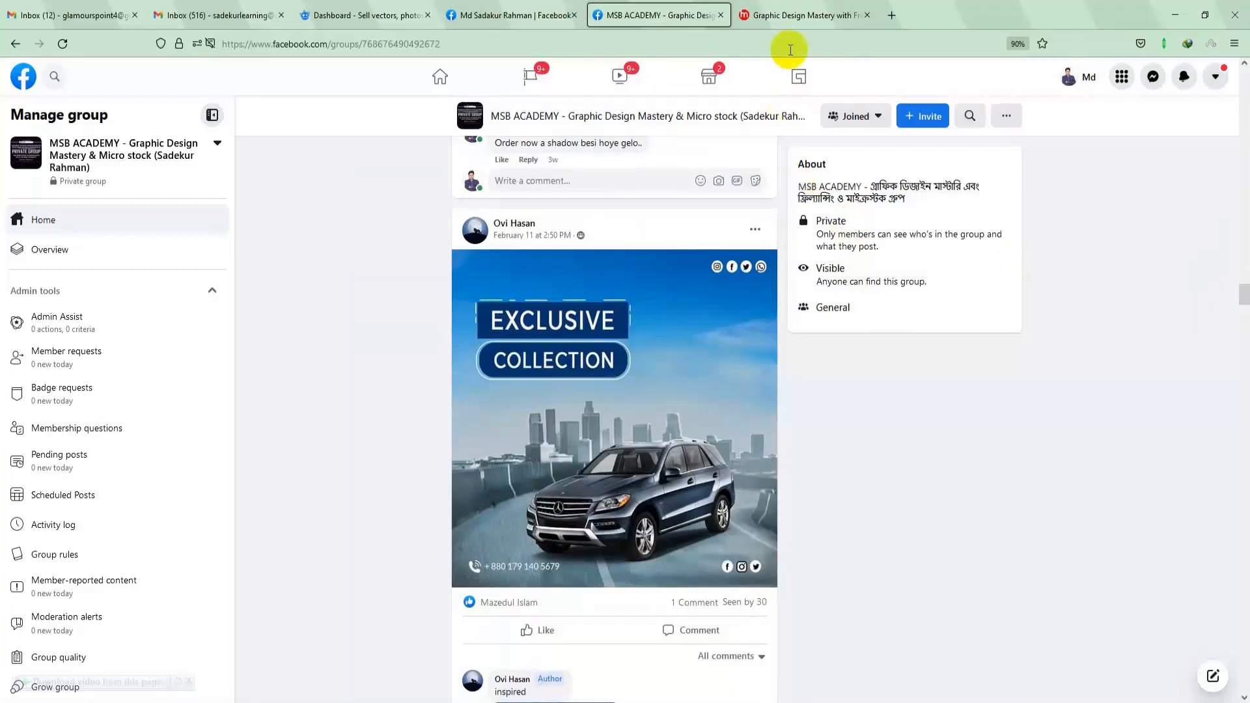
# Return to the Graphic Design Mastery course page on the MSB Academy site and choose to buy the course
pyautogui.click(797, 14)
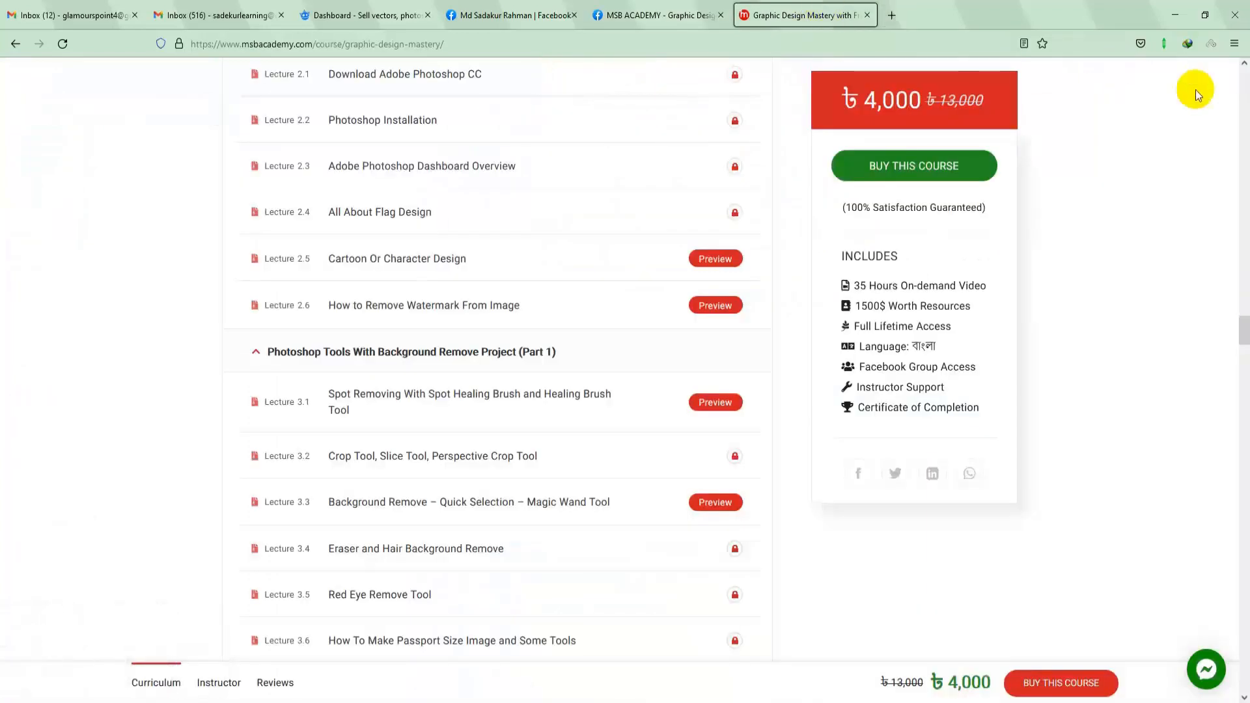
pyautogui.click(988, 168)
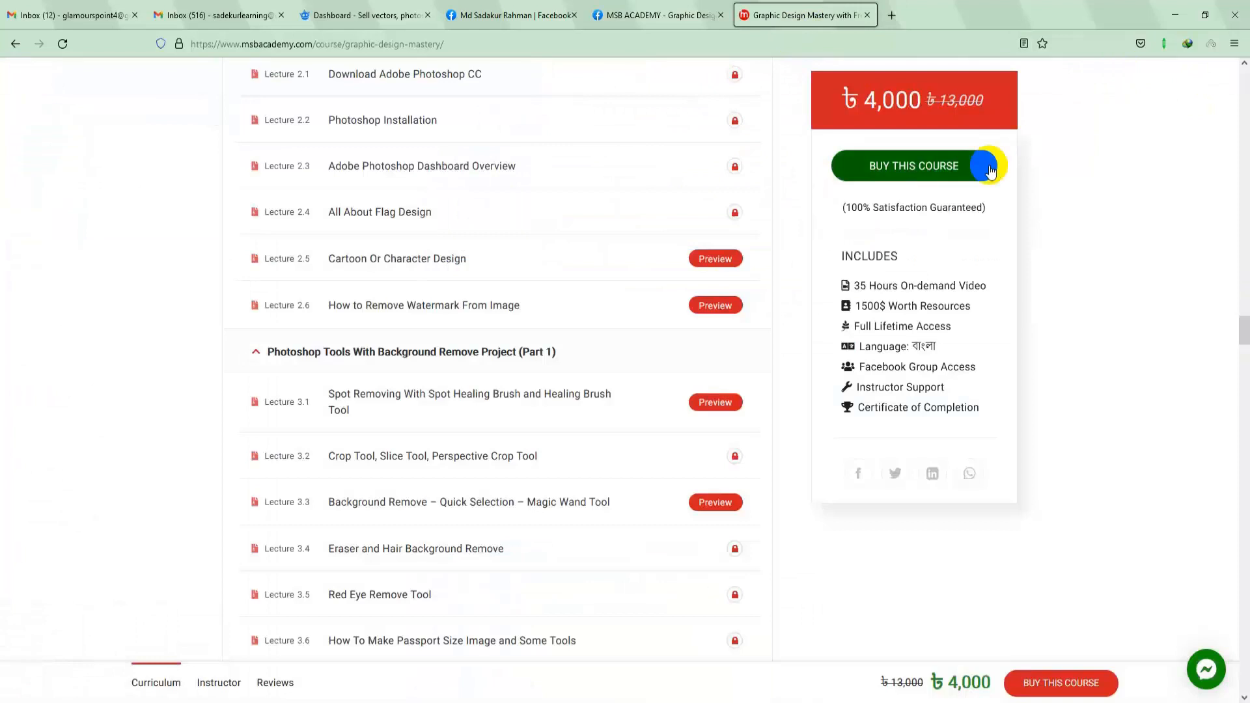